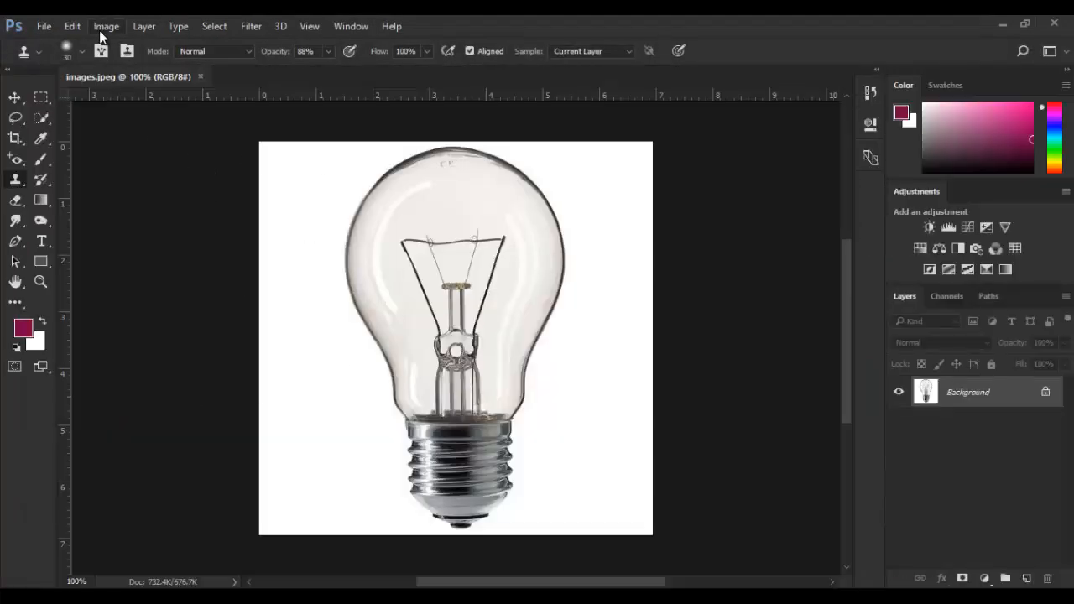
Step: Rotate the light bulb image 90° clockwise and fit the whole canvas in view
left_click(105, 26)
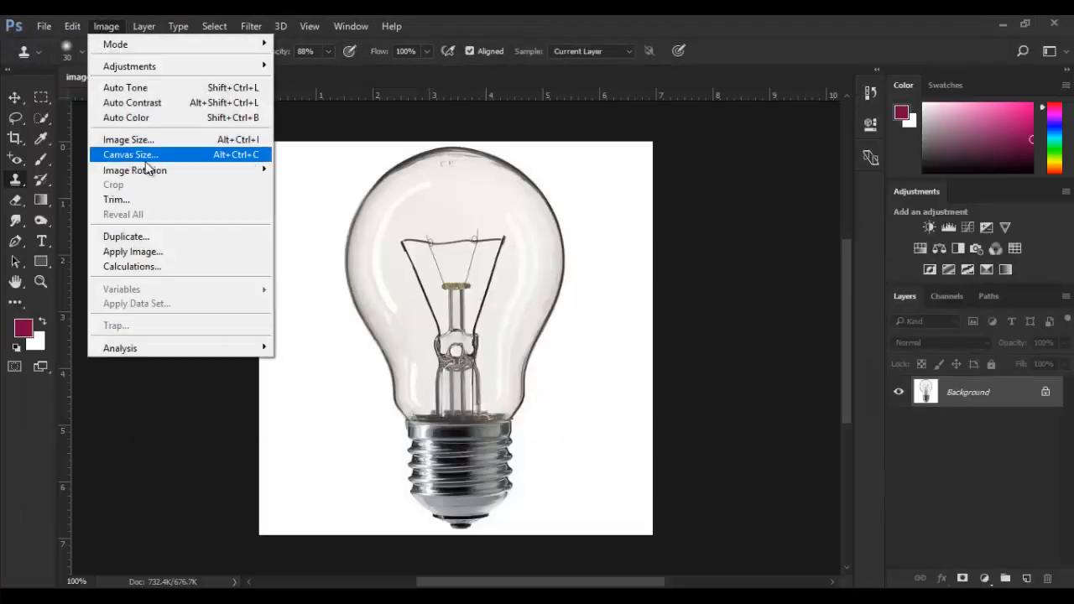
mouse_move(134, 168)
left_click(331, 177)
key("ctrl+0")
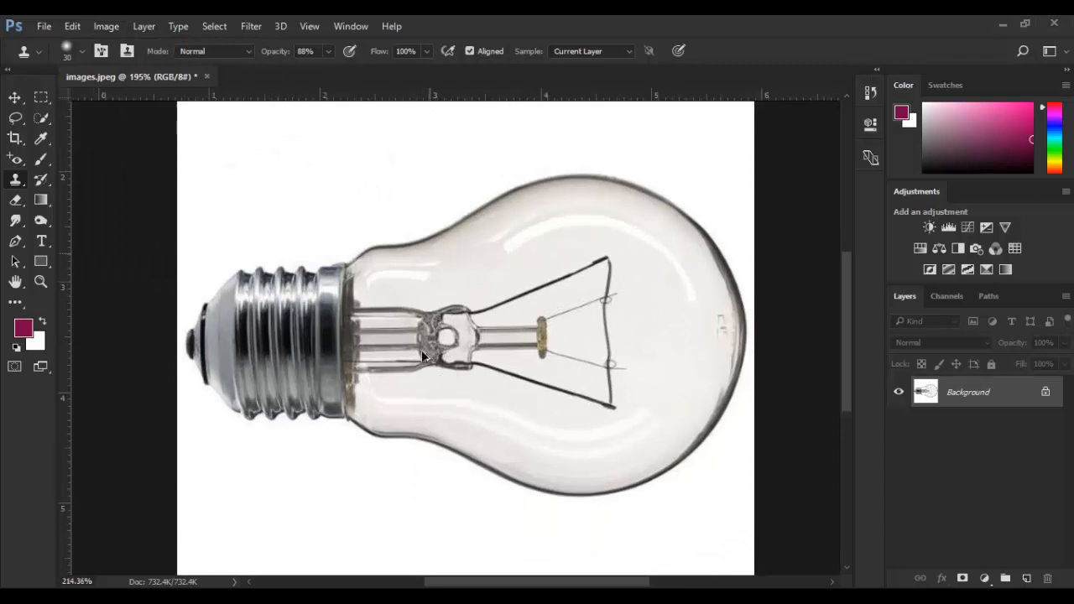
Step: Remove the short highlight on the upper side of the bulb's neck with the Clone Stamp tool
scroll(420, 345, "up", 4)
right_click(15, 180)
left_click(60, 181)
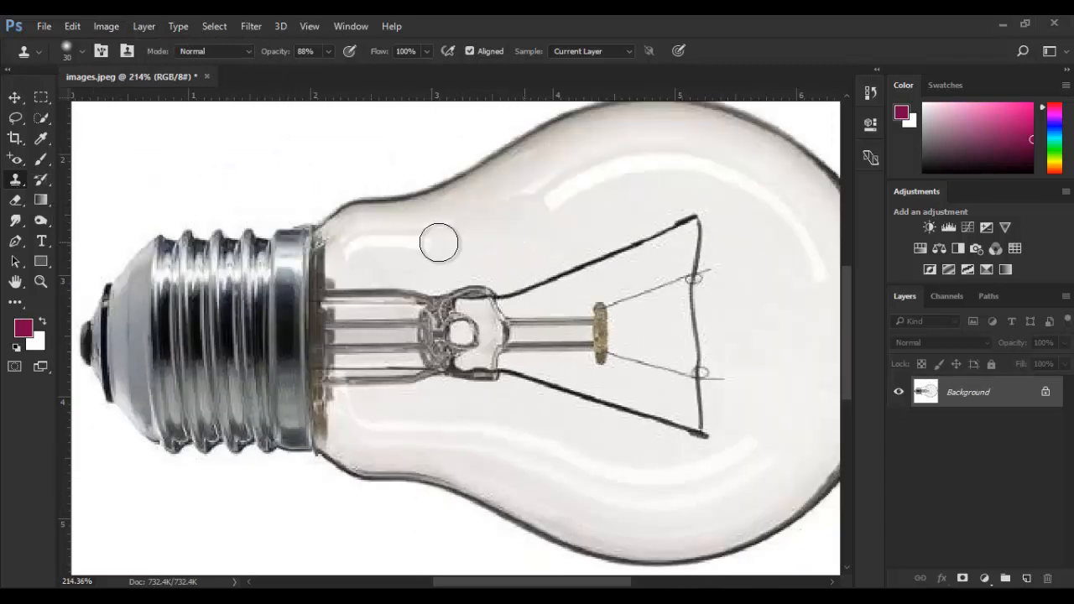
left_click_drag(404, 238, 353, 251)
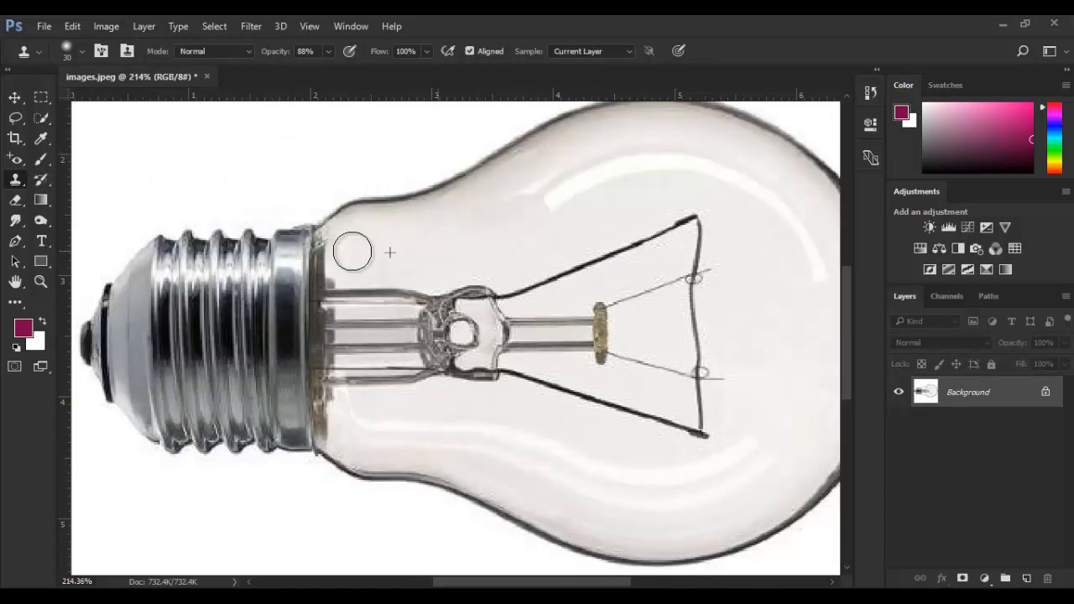
Step: Clone clean glass over the long curved highlight on the bulb's upper side and the faint marks near its rounded end
mouse_move(505, 198)
left_mouse_down()
mouse_move(528, 183)
mouse_move(573, 182)
mouse_move(545, 196)
mouse_move(568, 188)
mouse_move(589, 161)
mouse_move(574, 182)
mouse_move(629, 152)
mouse_move(656, 153)
mouse_move(659, 168)
mouse_move(688, 158)
left_mouse_up()
left_click(762, 258, "alt")
mouse_move(765, 184)
left_mouse_down()
mouse_move(731, 166)
mouse_move(742, 195)
mouse_move(703, 163)
mouse_move(723, 184)
mouse_move(749, 180)
mouse_move(784, 215)
mouse_move(817, 288)
left_mouse_up()
left_click(747, 200, "alt")
left_click_drag(768, 237, 606, 147)
left_click_drag(683, 208, 699, 258)
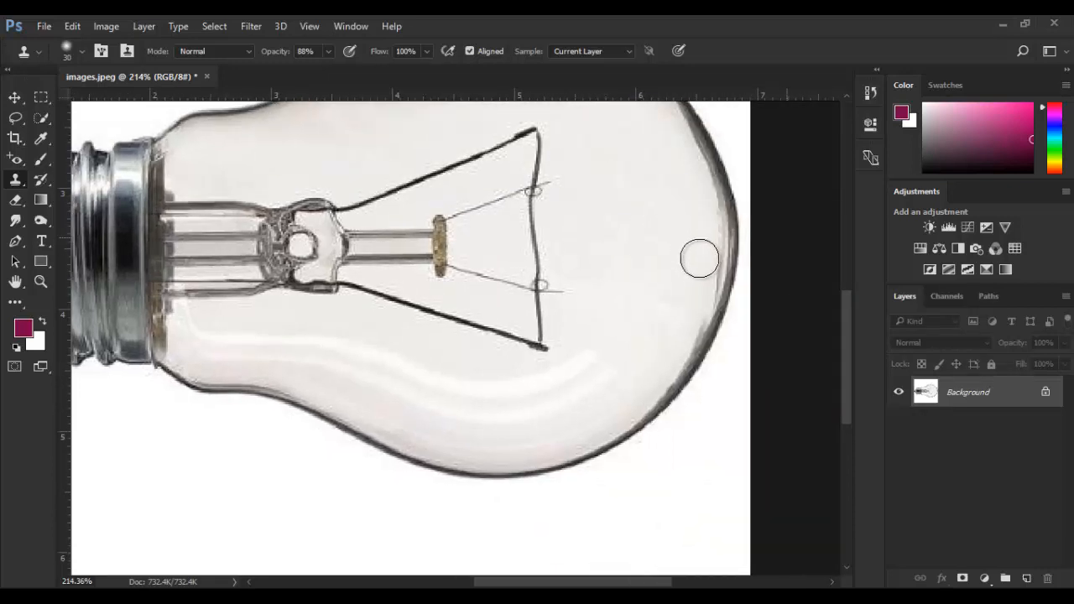
Step: Clone clean glass over the wide end of the curved highlights below the filament
left_click(634, 327, "alt")
mouse_move(610, 361)
left_mouse_down()
mouse_move(585, 406)
mouse_move(591, 417)
left_mouse_up()
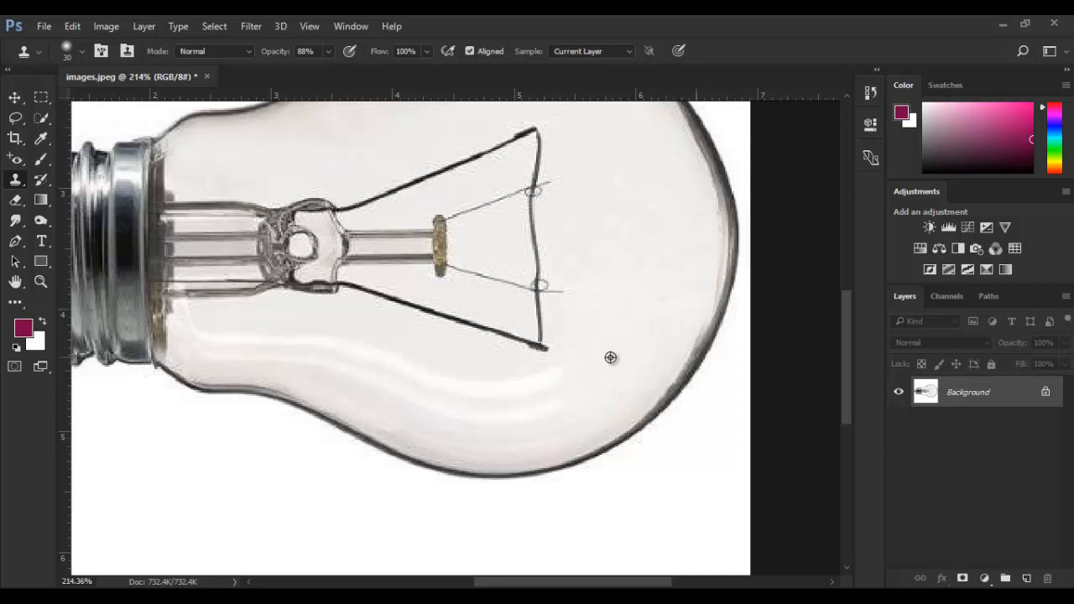
left_click(612, 359, "alt")
mouse_move(638, 389)
left_mouse_down()
mouse_move(620, 385)
mouse_move(581, 416)
left_mouse_up()
left_click(648, 301, "alt")
left_click(588, 287, "alt")
mouse_move(558, 386)
left_mouse_down()
mouse_move(551, 419)
mouse_move(515, 437)
mouse_move(558, 396)
mouse_move(573, 429)
mouse_move(540, 441)
left_mouse_up()
mouse_move(534, 392)
left_mouse_down()
mouse_move(495, 424)
mouse_move(471, 410)
left_mouse_up()
Step: Clone out the rest of the lower highlights toward the metal base and touch up the glass edge at the neck
left_click(433, 350, "alt")
left_click(459, 397, "alt")
left_click_drag(405, 389, 361, 362)
left_click(445, 382, "alt")
left_click(445, 403, "alt")
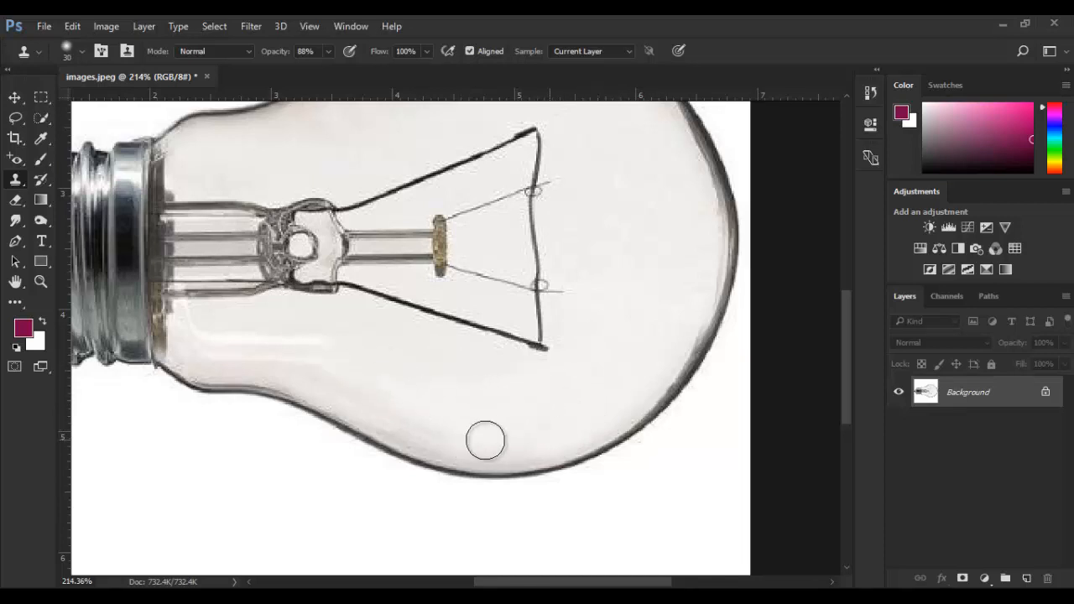
mouse_move(485, 440)
left_mouse_down()
mouse_move(396, 425)
mouse_move(412, 408)
mouse_move(404, 379)
mouse_move(331, 380)
mouse_move(258, 338)
mouse_move(291, 348)
mouse_move(228, 356)
mouse_move(187, 331)
left_mouse_up()
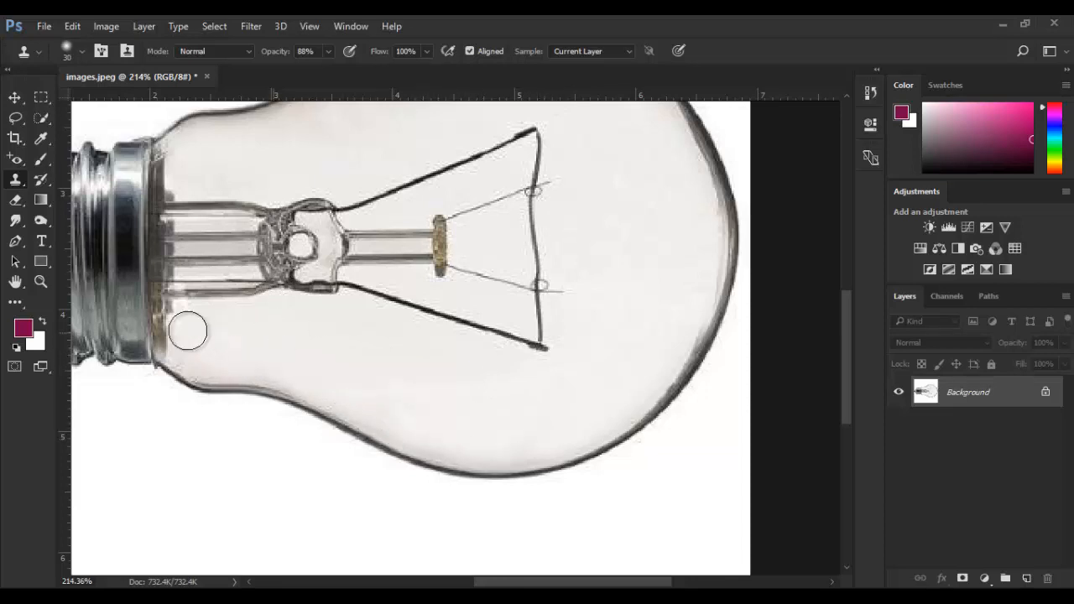
left_click(192, 322)
left_click(250, 356, "alt")
left_click_drag(268, 373, 302, 397)
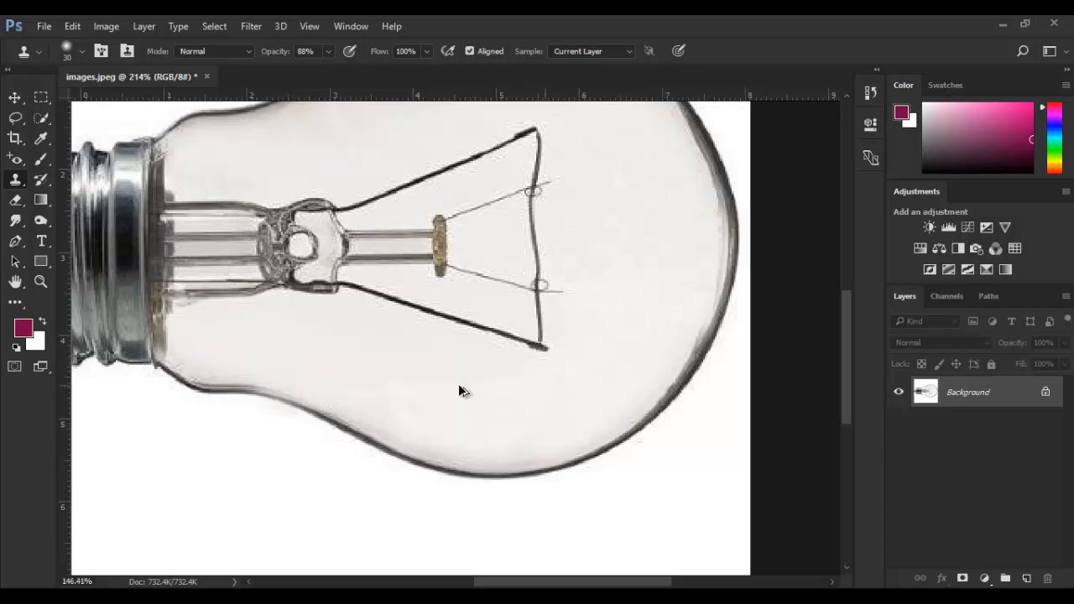
Step: Try to remove the whole filament assembly with a Lasso selection around it and a Content-Aware fill
scroll(458, 384, "down", 3)
right_click(15, 117)
left_click(92, 117)
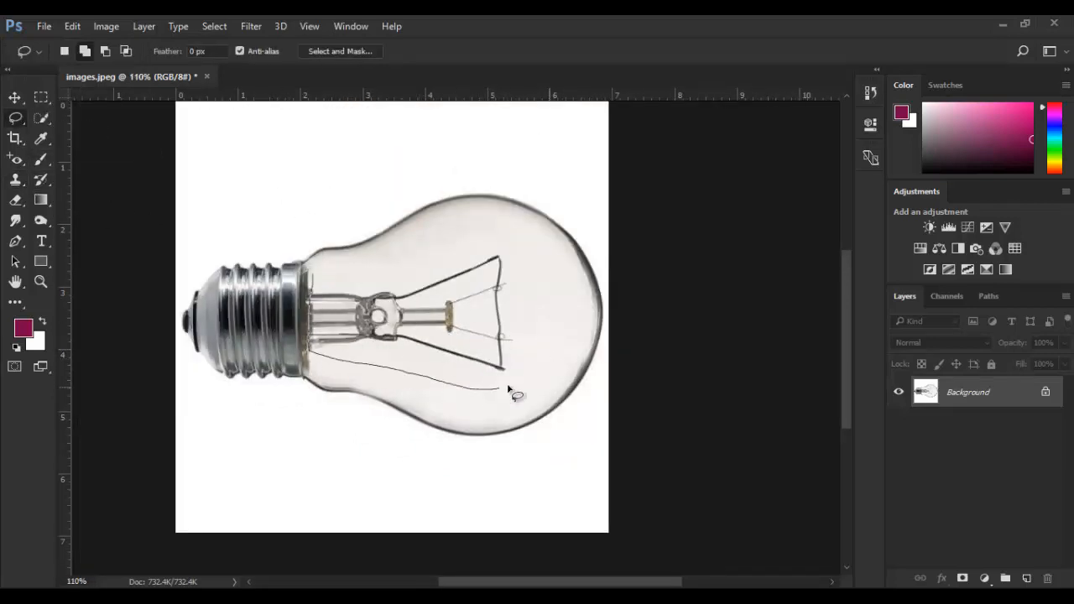
left_click_drag(321, 280, 315, 276)
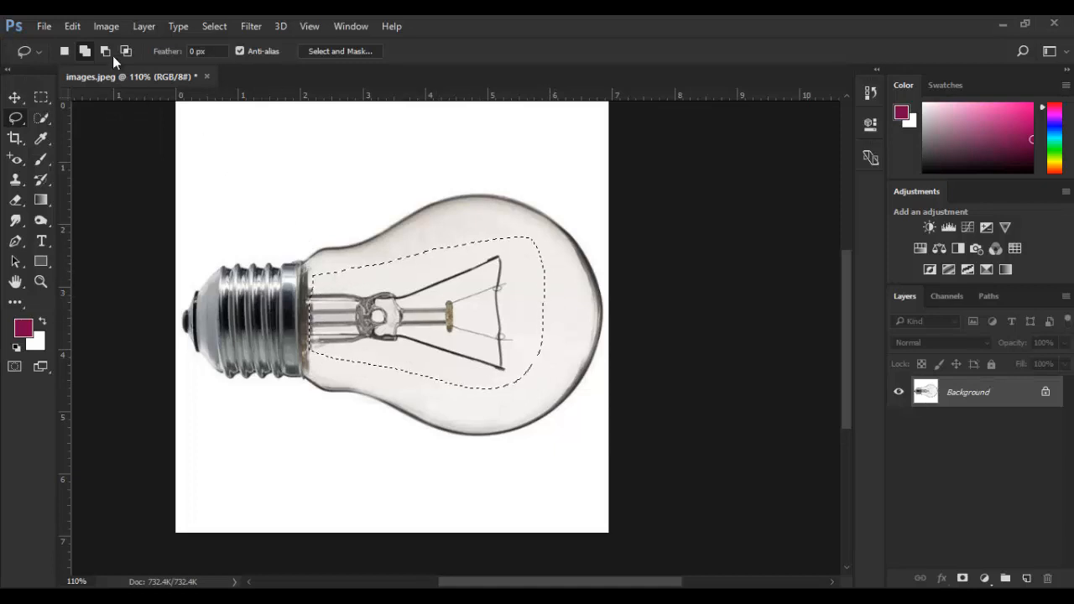
left_click(72, 26)
left_click(138, 262)
left_click(550, 174)
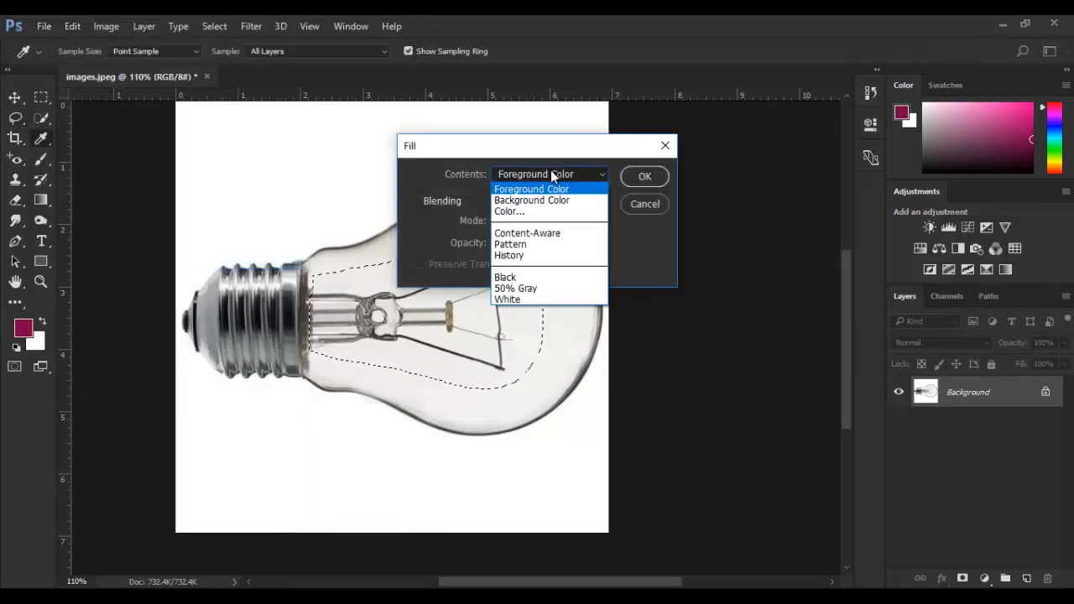
left_click(552, 232)
left_click(644, 177)
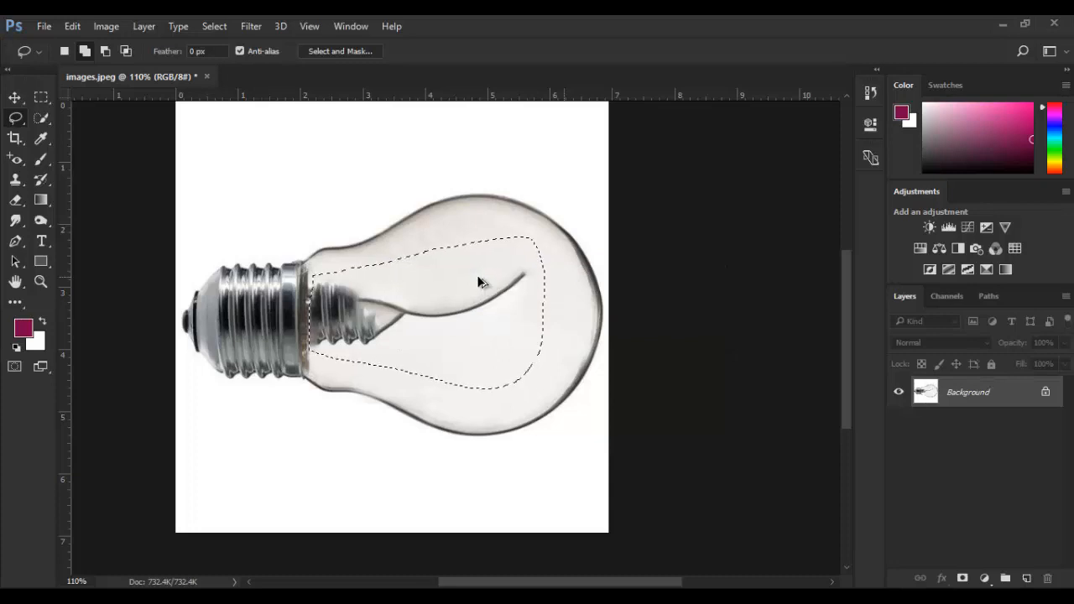
key("ctrl+z")
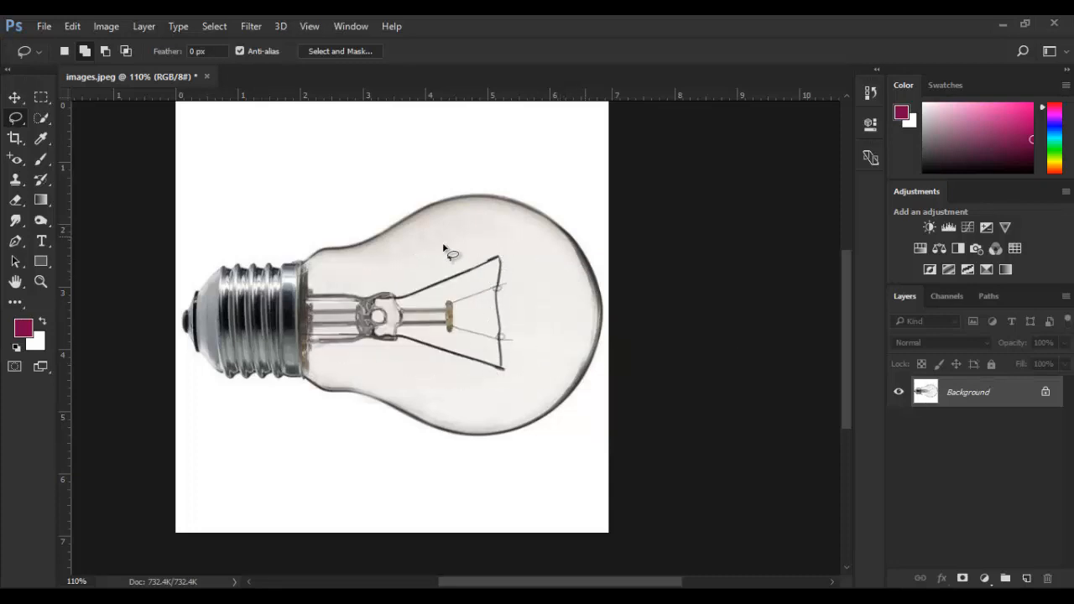
Step: Try a Content-Aware fill on a smaller Lasso selection around only the outer part of the filament
left_click_drag(532, 244, 497, 240)
key("shift+F5")
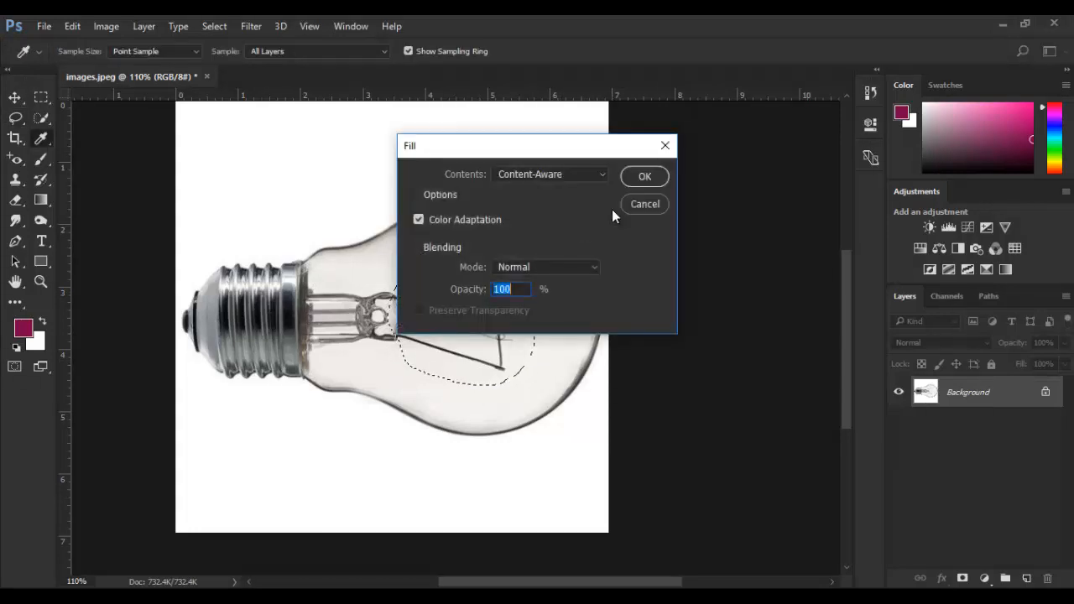
left_click(639, 171)
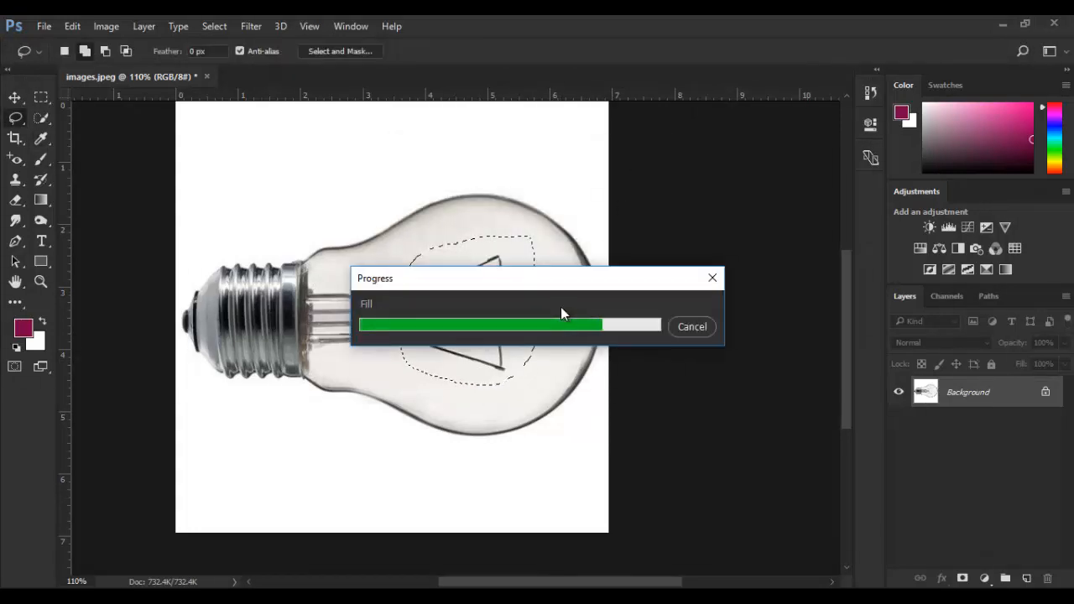
key("ctrl+z")
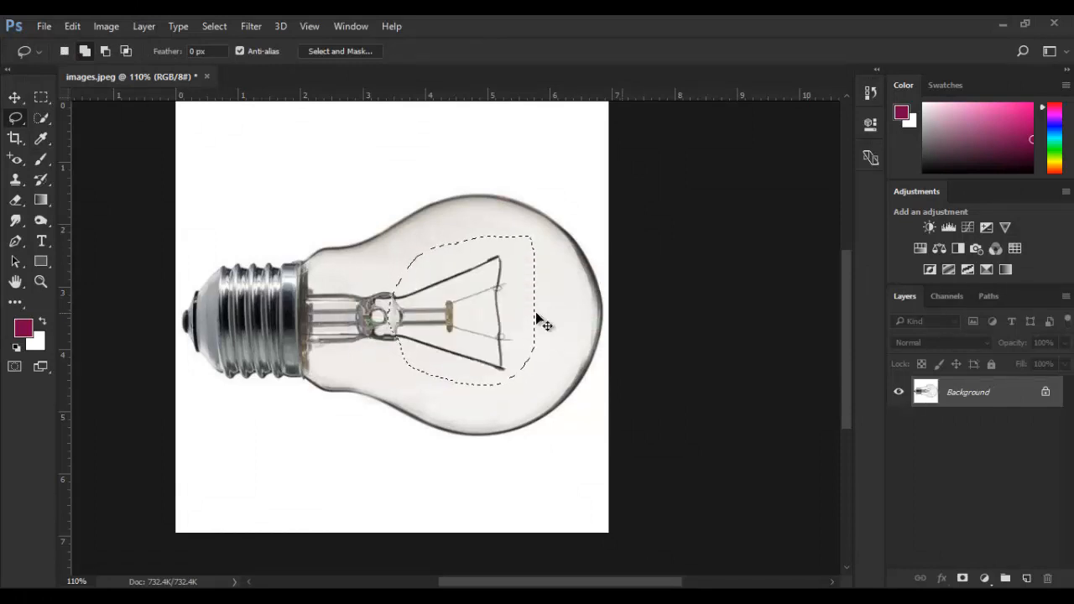
Step: Erase the filament and its glass supports with the Clone Stamp at brush size 45, sampling clean glass
left_click_drag(17, 180, 71, 184)
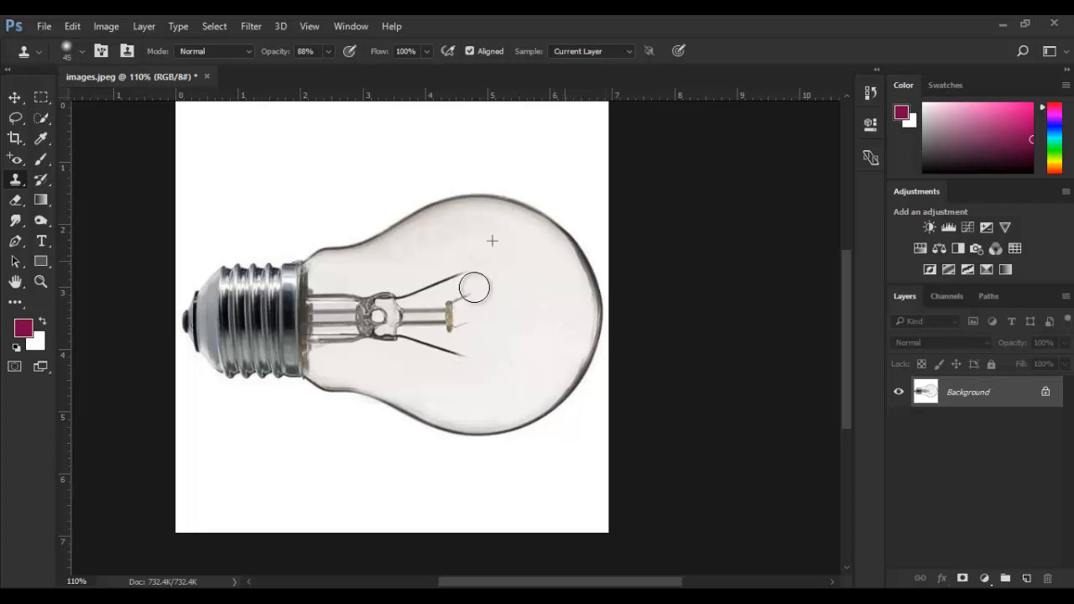
mouse_move(474, 288)
left_mouse_down()
mouse_move(449, 306)
mouse_move(445, 286)
left_mouse_up()
mouse_move(463, 347)
left_mouse_down()
mouse_move(425, 305)
mouse_move(442, 315)
mouse_move(452, 359)
mouse_move(428, 282)
mouse_move(410, 339)
mouse_move(421, 350)
mouse_move(410, 371)
mouse_move(391, 362)
mouse_move(406, 297)
mouse_move(380, 304)
mouse_move(398, 316)
mouse_move(389, 324)
mouse_move(436, 399)
mouse_move(454, 403)
mouse_move(351, 300)
mouse_move(370, 337)
mouse_move(341, 301)
mouse_move(324, 338)
left_mouse_up()
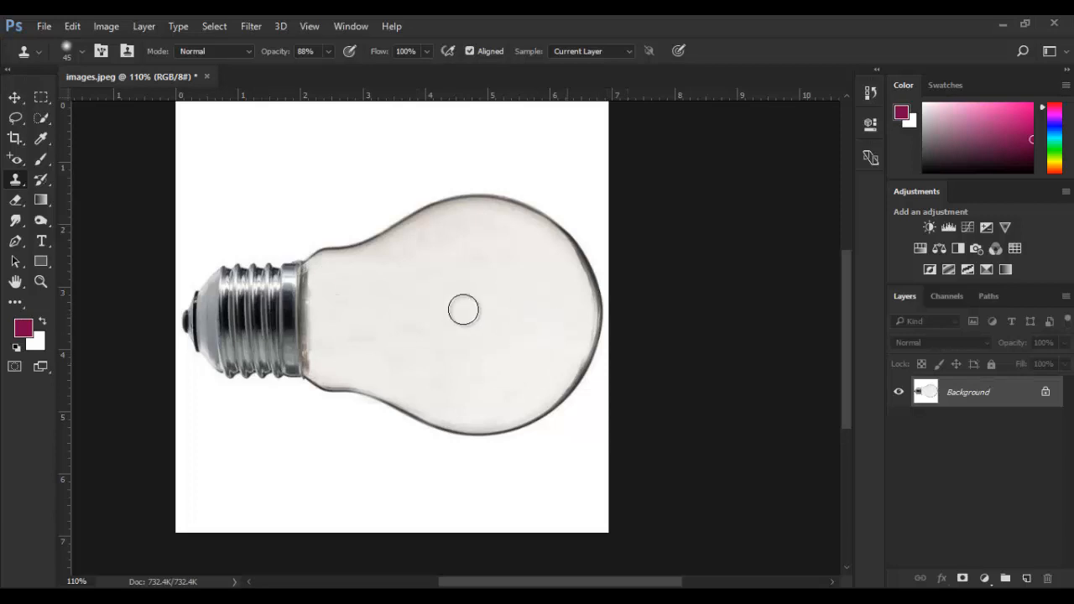
Step: Try to select the white background by extending a small Lasso selection to similar colors
scroll(463, 310, "down", 4)
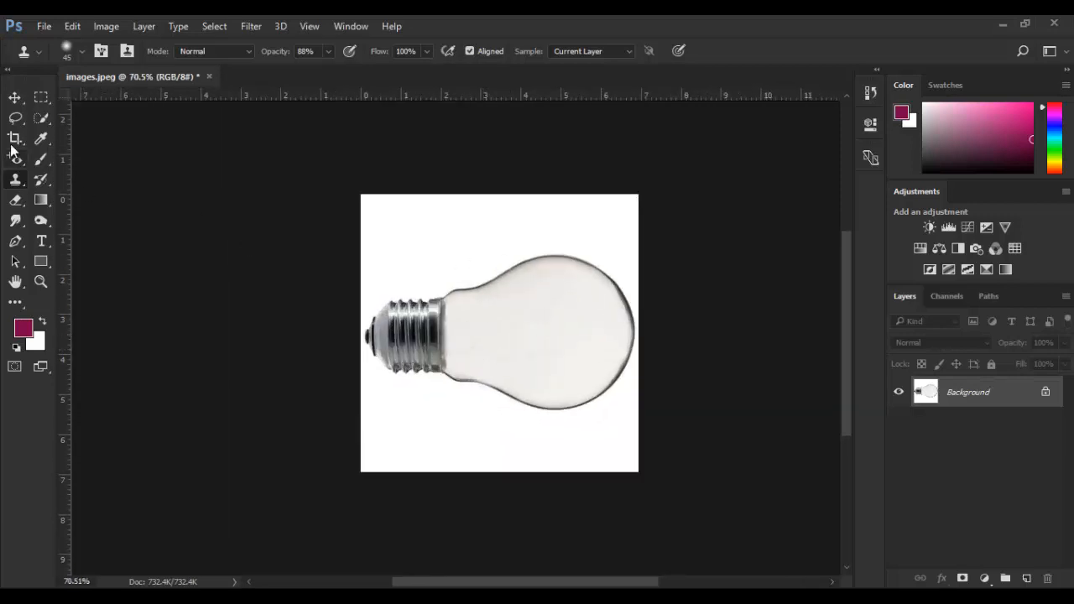
right_click(16, 117)
left_click(84, 116)
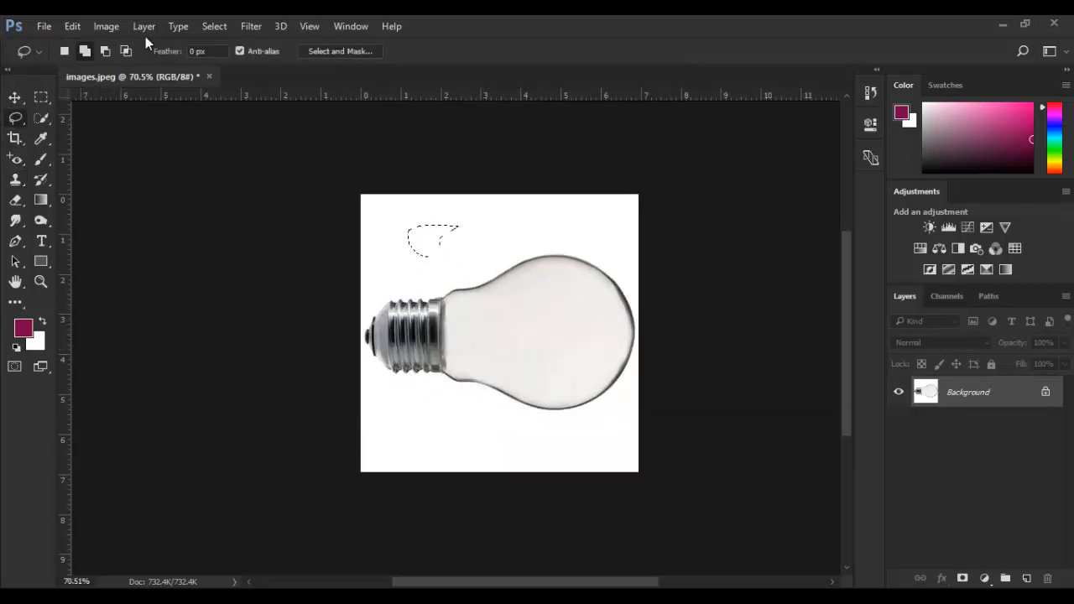
left_click(214, 26)
left_click(285, 265)
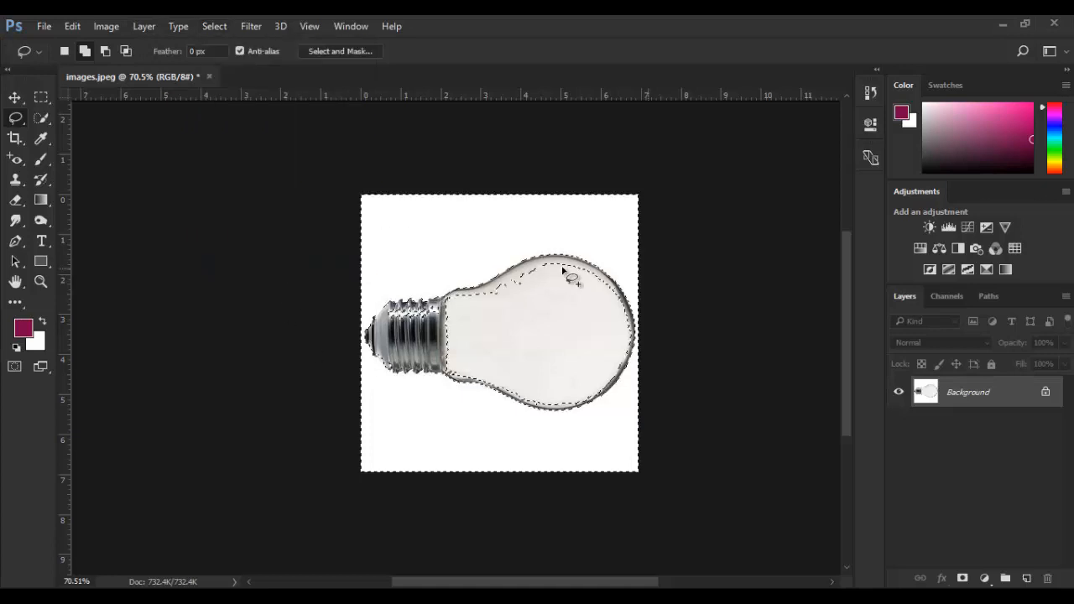
key("ctrl+d")
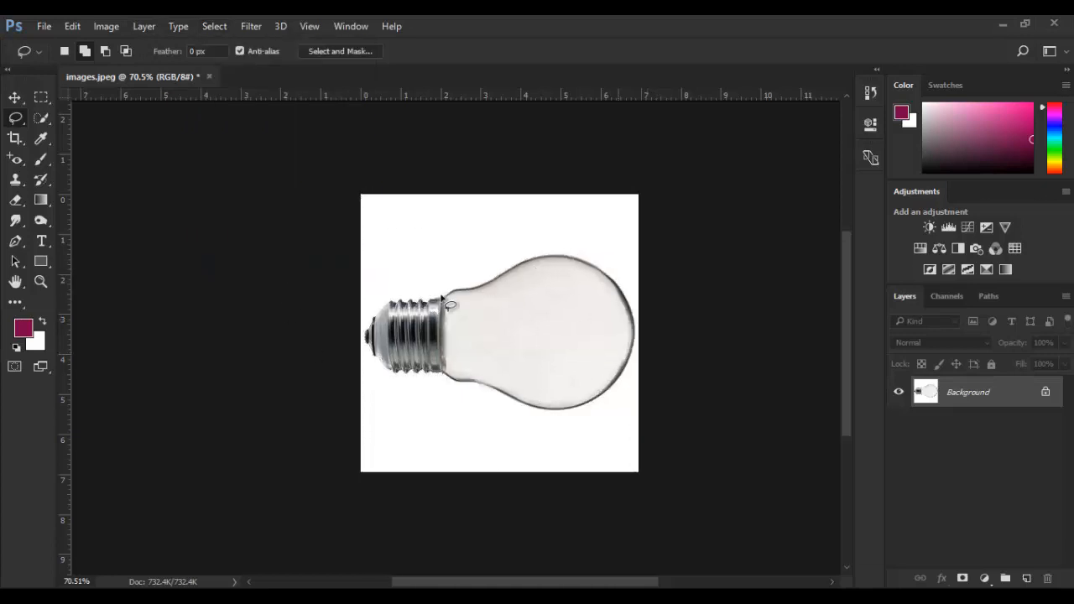
Step: Select the bulb's glass and metal base with the Quick Selection tool
right_click(41, 117)
left_click(84, 117)
left_click_drag(453, 336, 585, 343)
Step: Correct the selection around the contact tip of the metal base, excluding the white background beside it
scroll(327, 366, "up", 2)
scroll(327, 367, "up", 2)
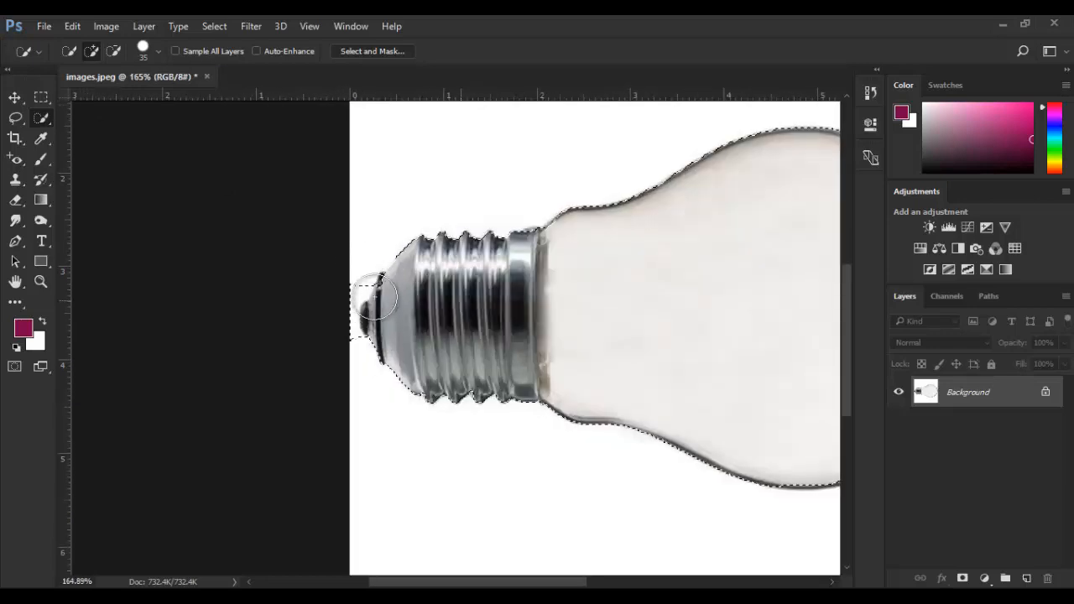
scroll(398, 352, "up", 5)
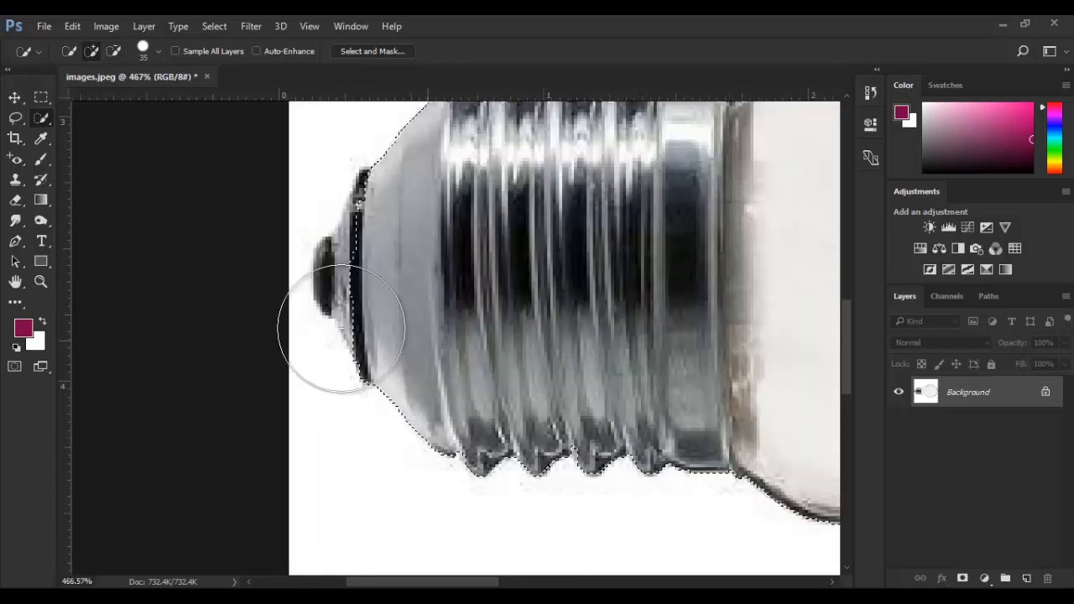
left_click_drag(406, 279, 379, 277)
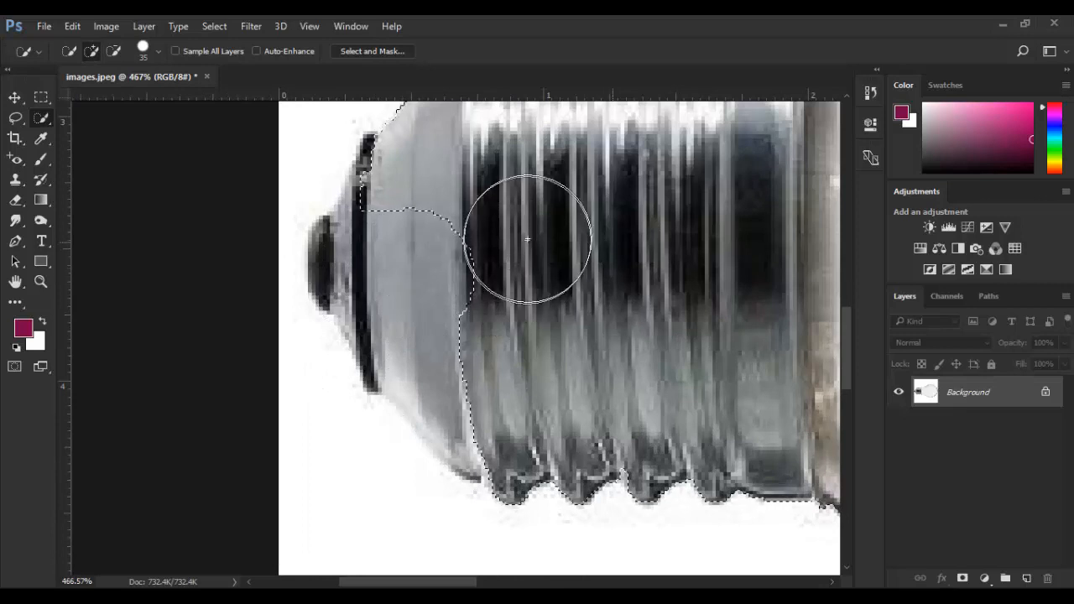
left_click_drag(522, 240, 370, 277)
Step: Reduce the selection brush size and complete the selection over the contact tip and the base's lower shoulder
key("bracketleft")
key("bracketleft")
key("bracketleft")
key("bracketleft")
key("bracketleft")
key("bracketleft")
key("bracketleft")
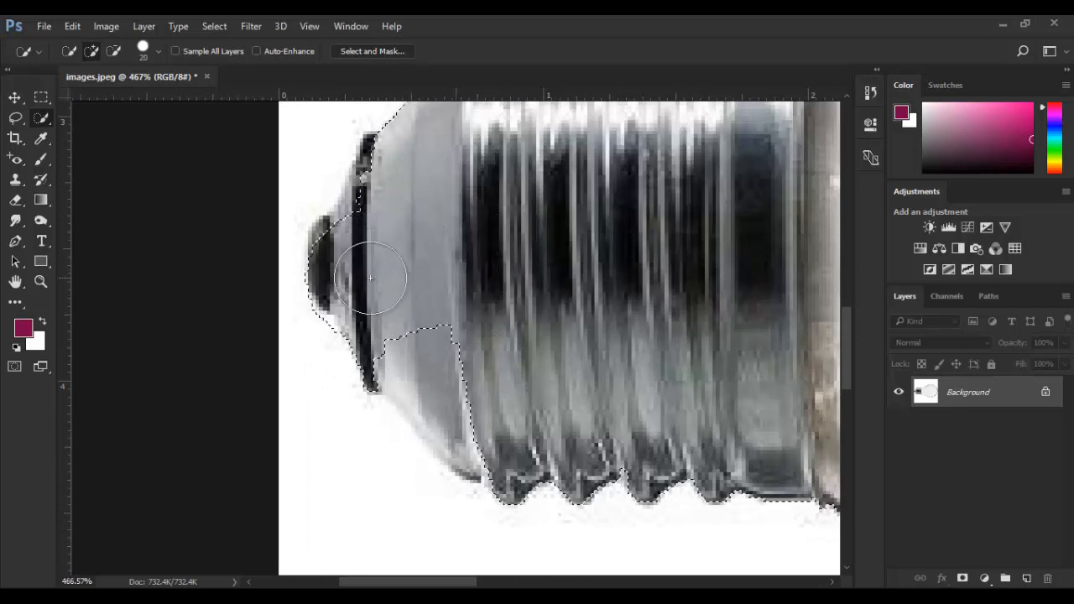
mouse_move(363, 205)
left_mouse_down()
mouse_move(367, 164)
mouse_move(337, 241)
left_mouse_up()
mouse_move(367, 299)
left_mouse_down()
mouse_move(385, 342)
mouse_move(440, 416)
left_mouse_up()
mouse_move(441, 321)
left_mouse_down()
mouse_move(461, 446)
mouse_move(419, 387)
mouse_move(354, 330)
mouse_move(362, 339)
mouse_move(381, 320)
mouse_move(389, 329)
mouse_move(369, 307)
mouse_move(422, 348)
mouse_move(418, 375)
mouse_move(387, 367)
mouse_move(433, 423)
left_mouse_up()
scroll(433, 422, "down", 6)
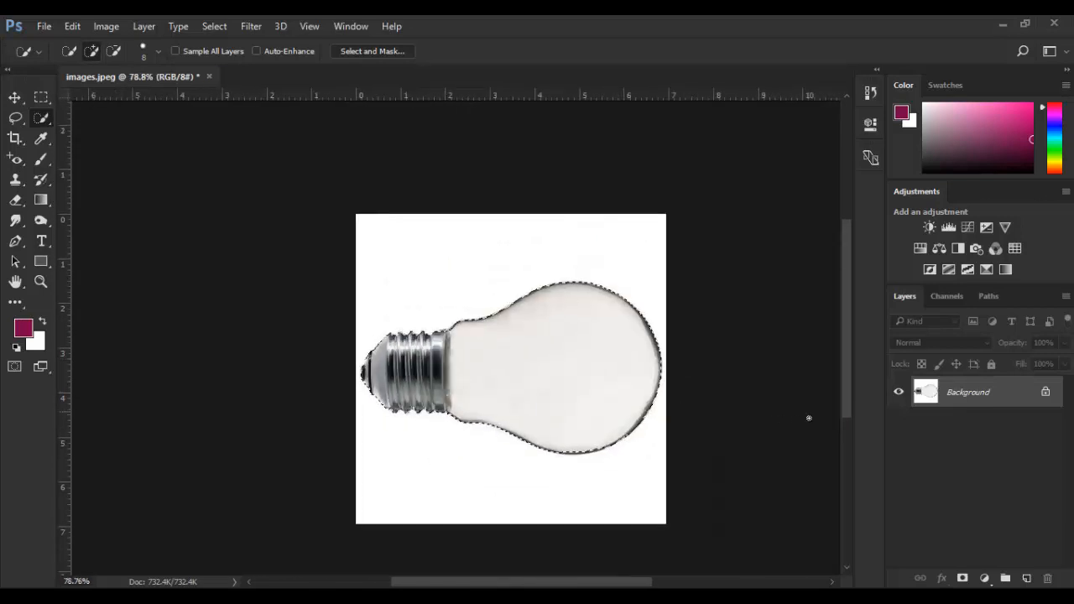
Step: Convert the Background into a regular layer, delete everything outside the bulb by inverting the selection, and deselect
double_click(995, 398)
left_click(669, 200)
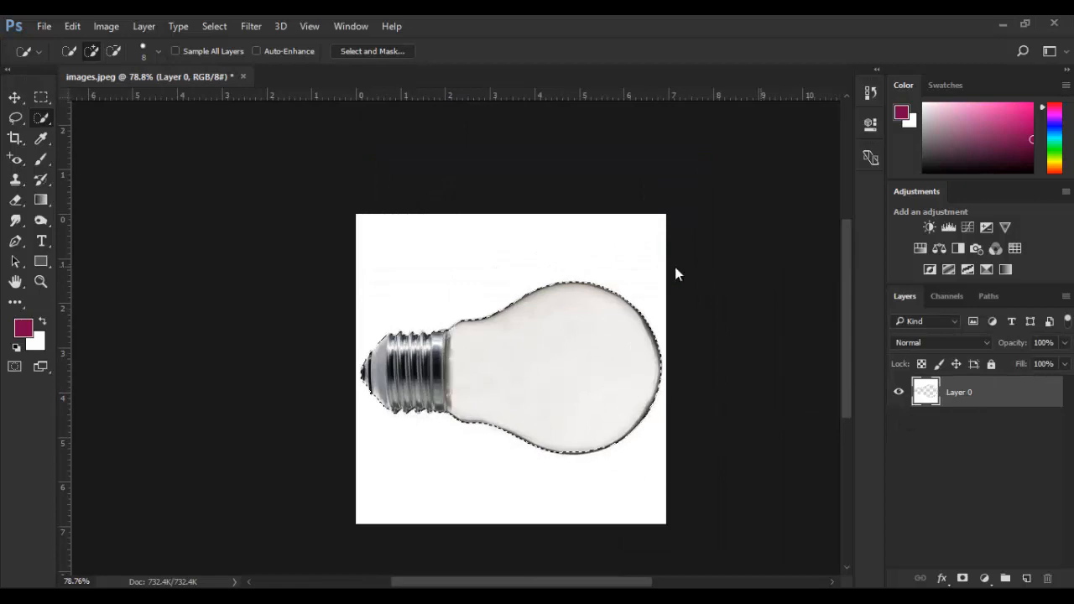
key("Delete")
key("ctrl+z")
key("ctrl+shift+i")
key("Delete")
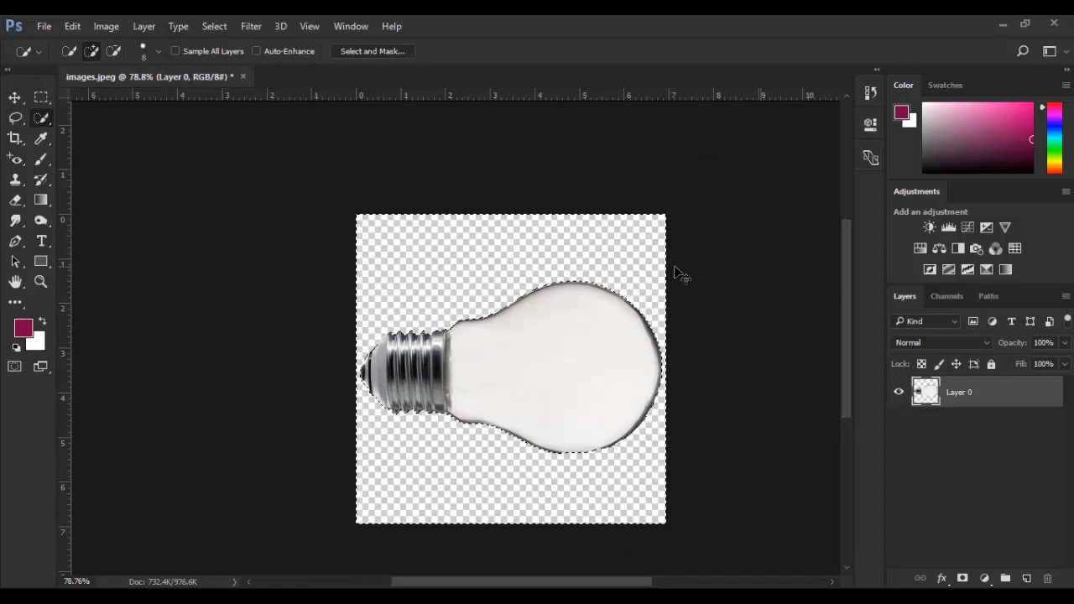
key("ctrl+d")
Step: Add a new layer beneath the bulb layer and fill it with the white background color
left_click(1026, 578)
left_click_drag(974, 392, 973, 467)
key("ctrl+BackSpace")
scroll(537, 379, "up", 3)
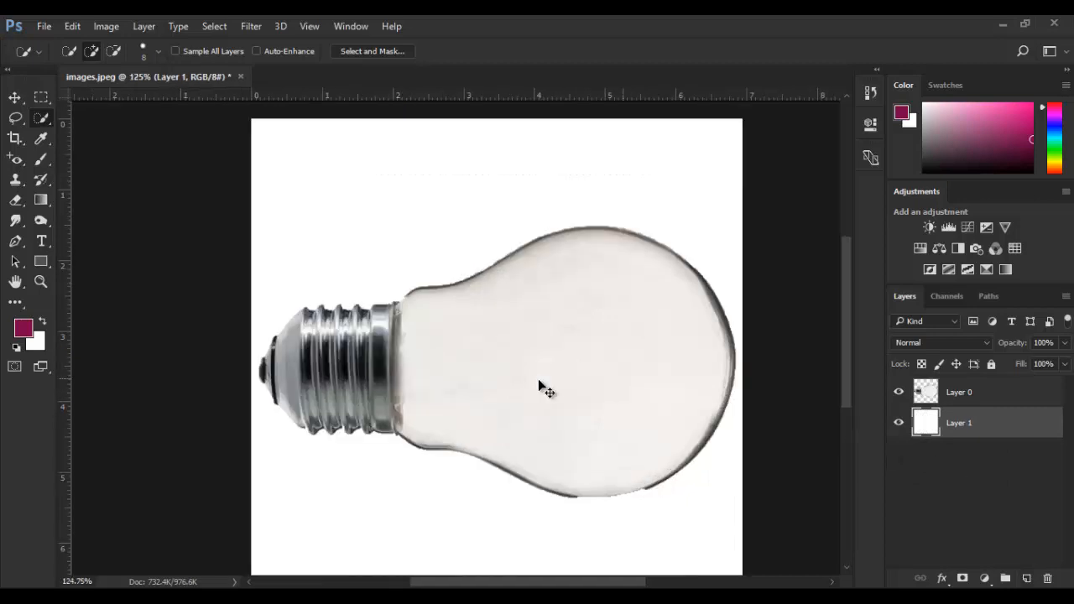
Step: Switch to File Explorer's Editing folder and preview the island-hopping-maldives and images (3) pictures
left_click(1003, 23)
left_click(1007, 243)
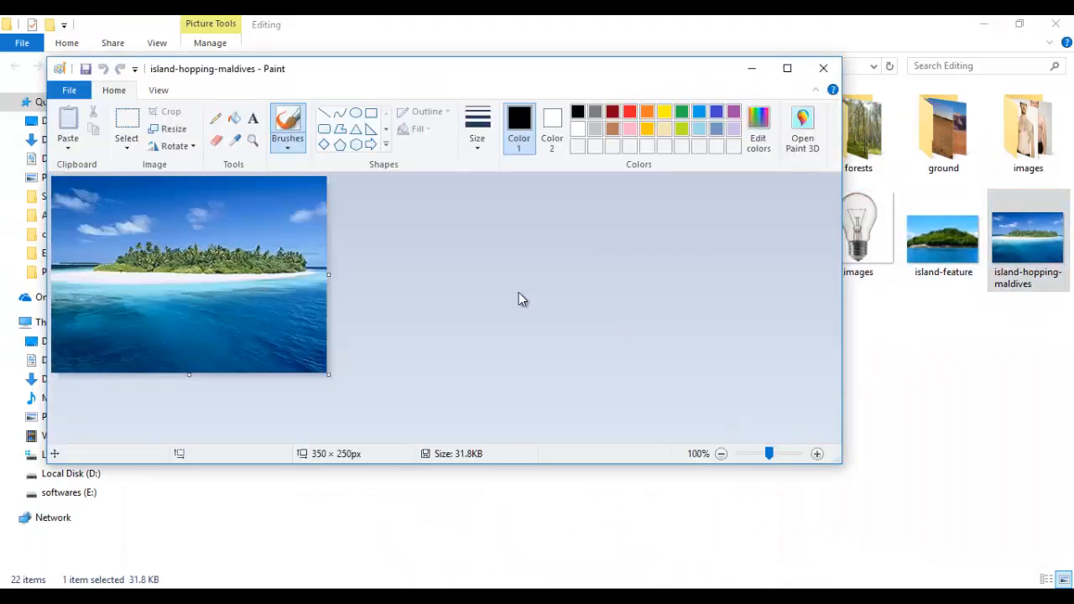
left_click(823, 68)
double_click(772, 236)
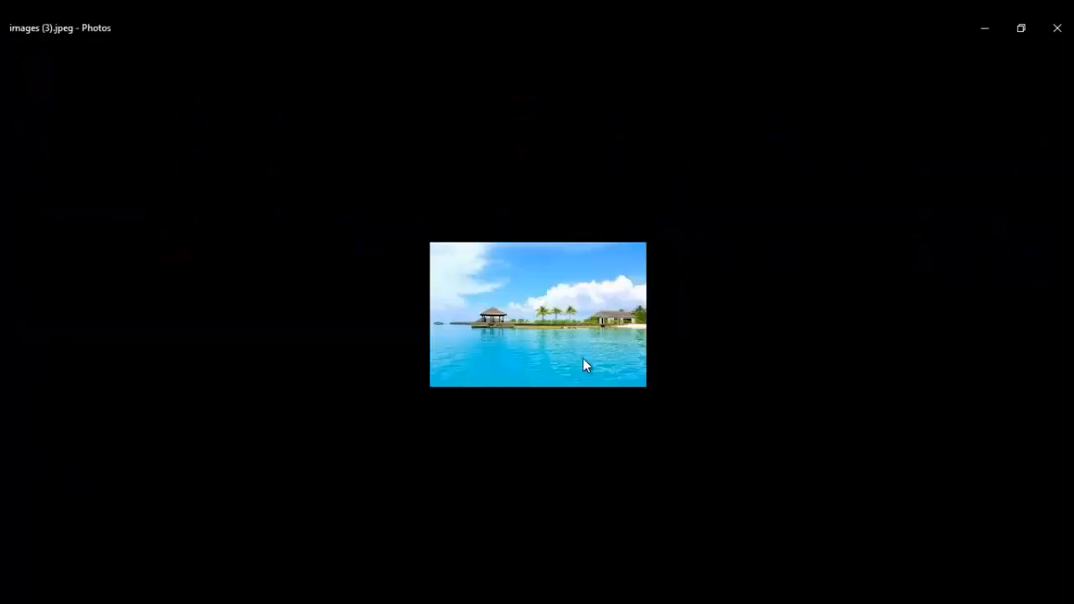
left_click(1057, 28)
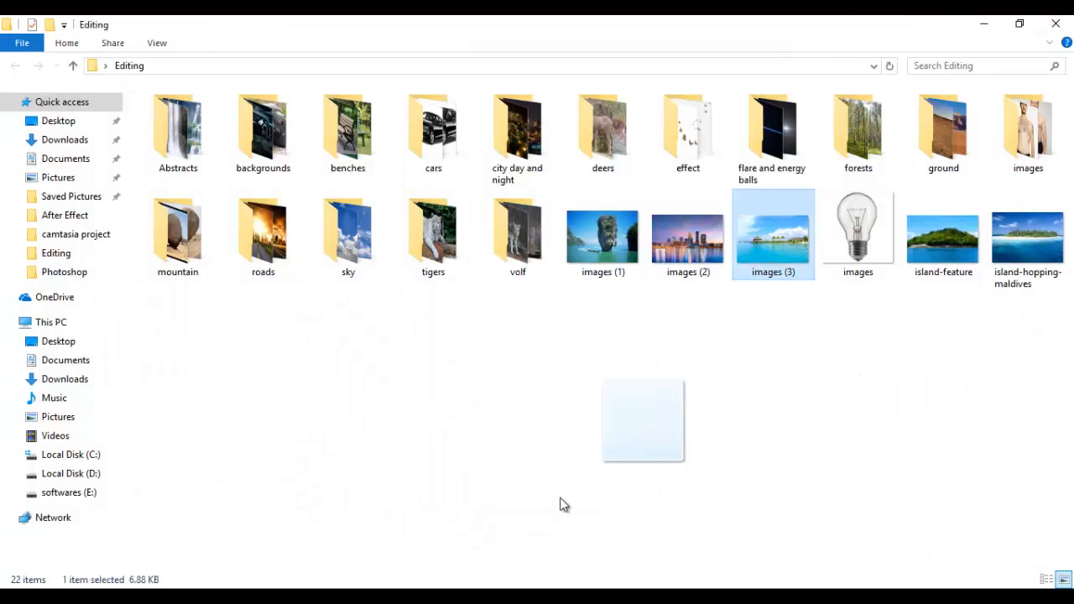
Step: Open the images (3) picture from the Editing folder as a separate document in Photoshop
left_click(449, 554)
left_click_drag(468, 506, 767, 42)
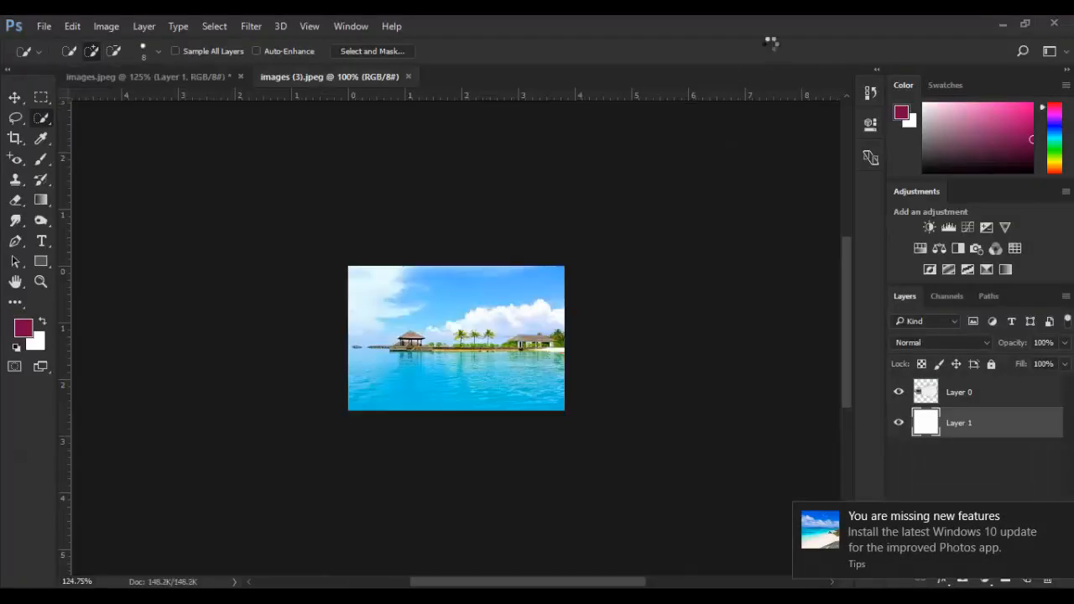
Step: Resample the island picture to a resolution of 300 pixels/inch
key("ctrl+alt+i")
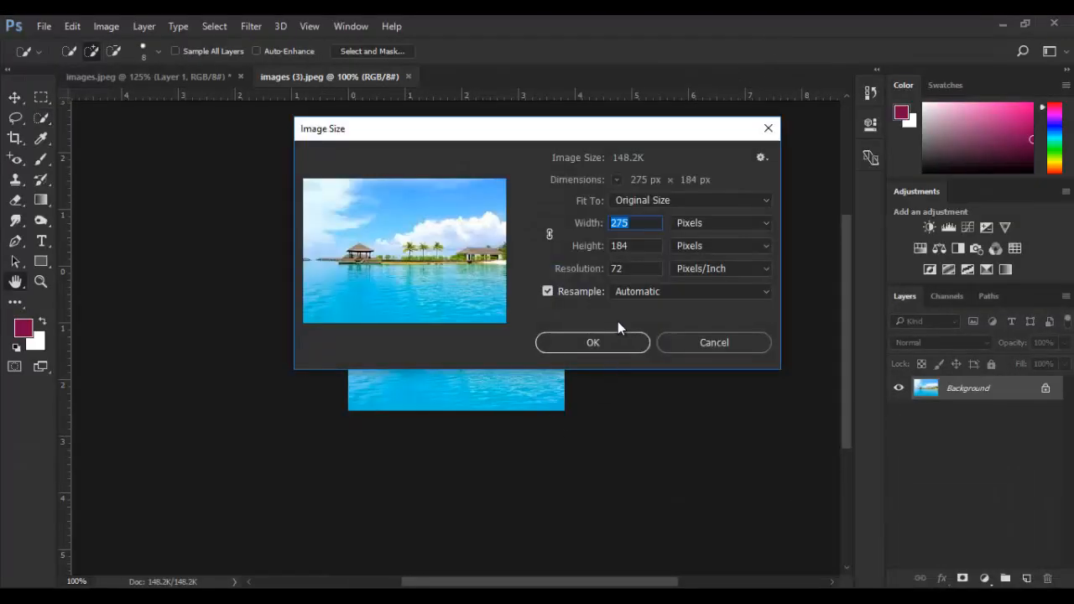
left_click(565, 278)
type("300")
key("Return")
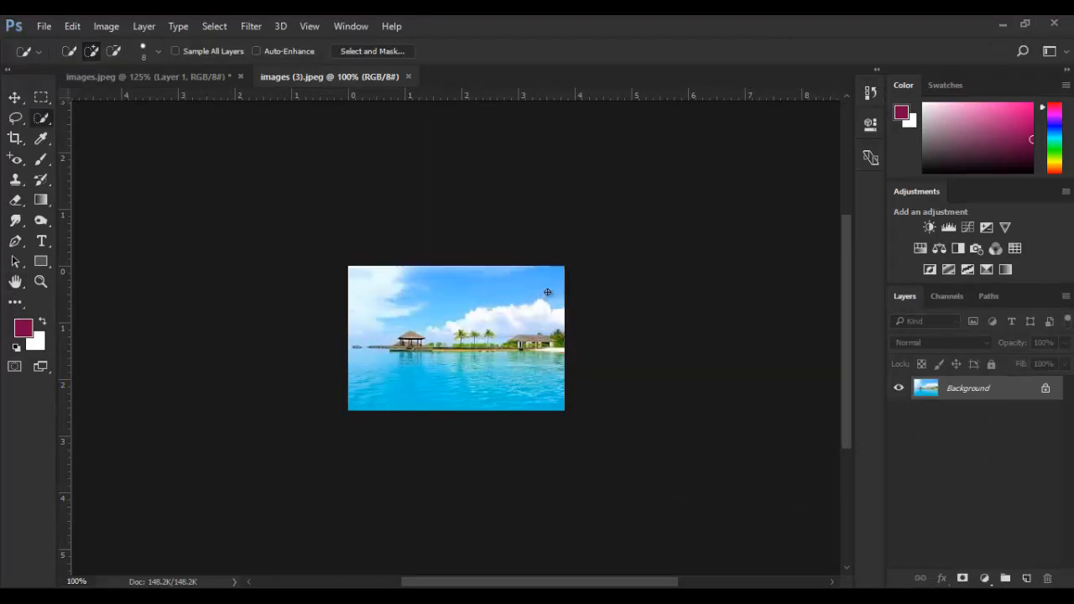
key("ctrl+0")
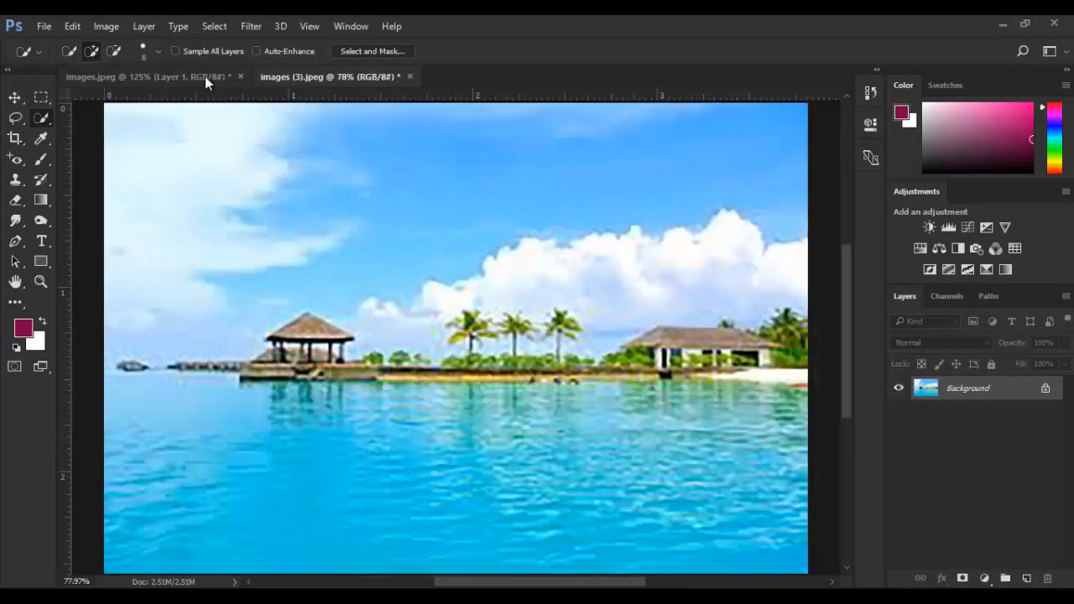
Step: Resample the light bulb document, images.jpeg, to a resolution of 300 pixels/inch
left_click(205, 77)
key("ctrl+alt+i")
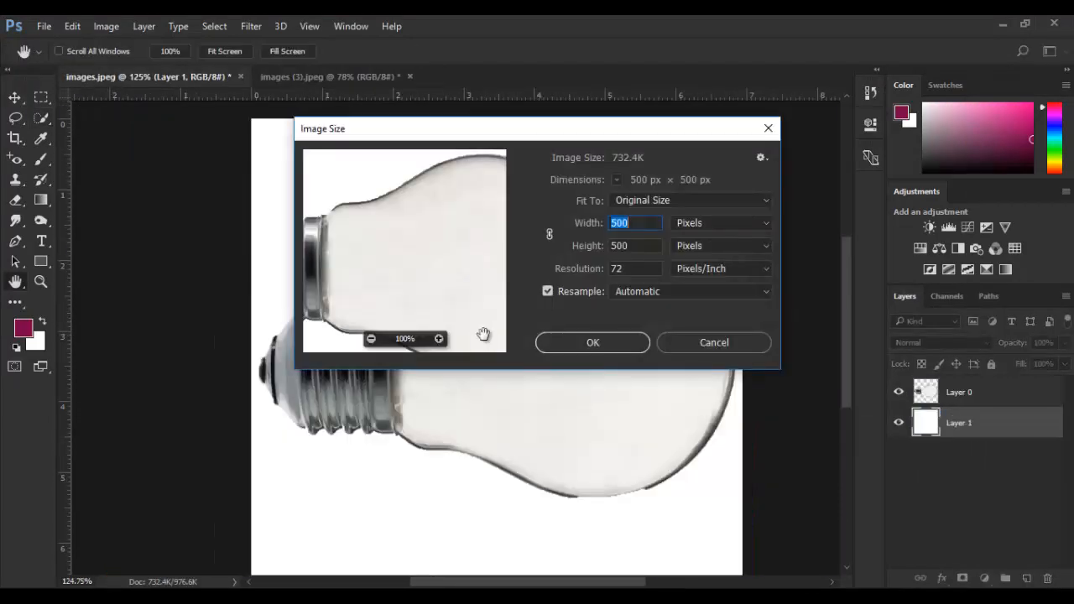
type("300")
key("Return")
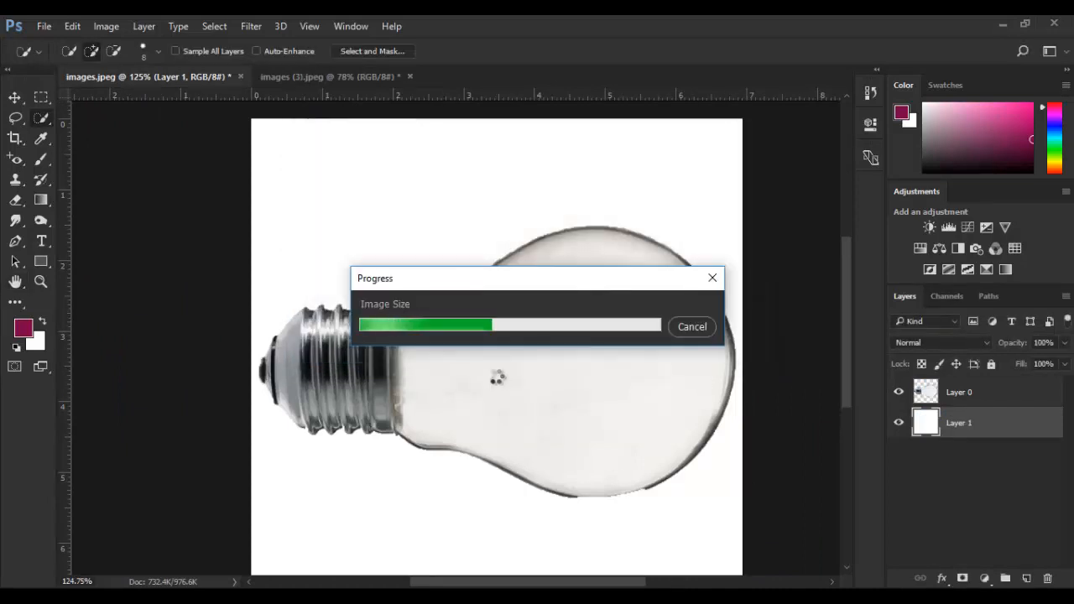
key("ctrl+0")
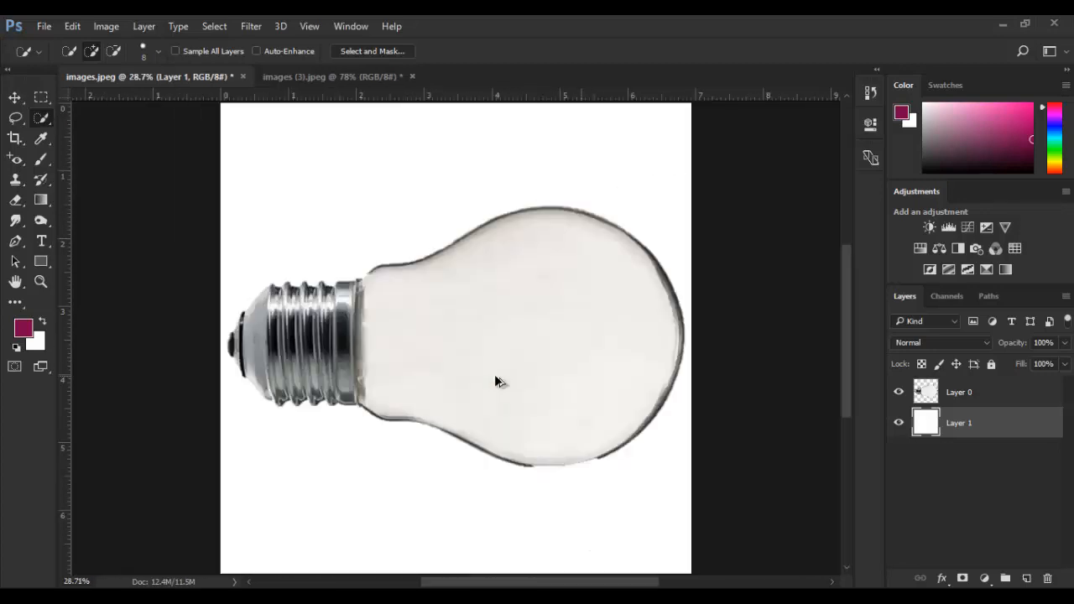
Step: Convert the island picture's Background to a normal layer and move a copy of it into the light bulb document
left_click(333, 77)
key("ctrl+0")
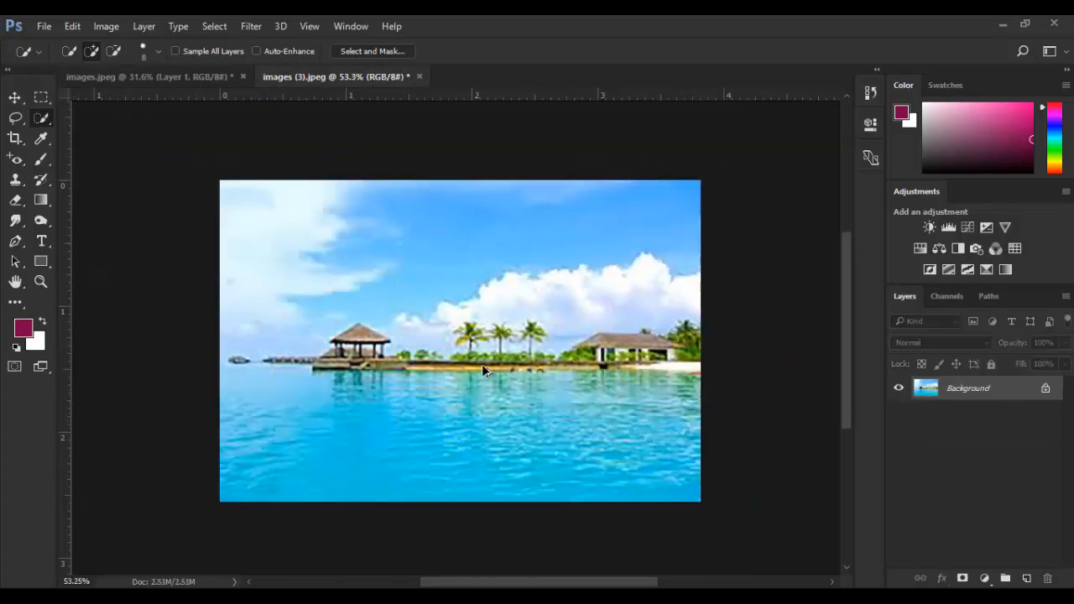
key("v")
left_click_drag(537, 384, 361, 217)
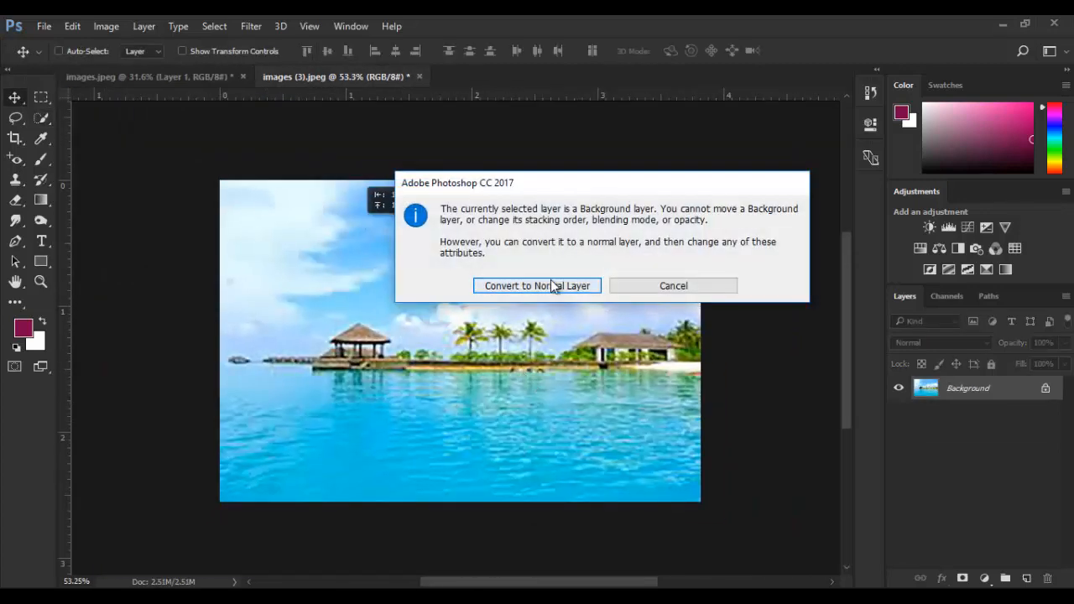
left_click(556, 285)
left_click_drag(424, 293, 481, 374)
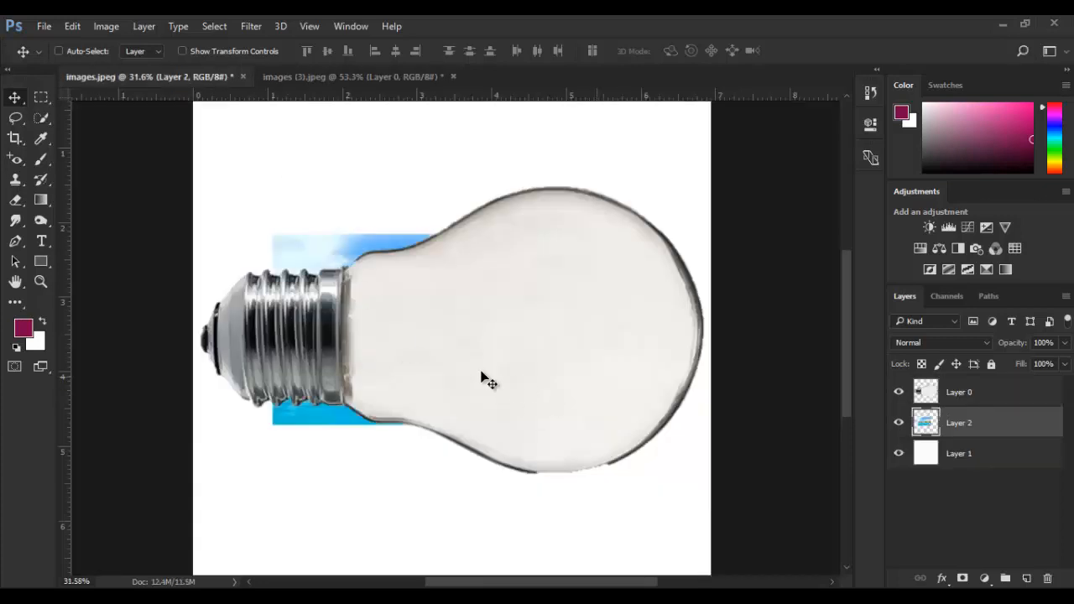
Step: Place the island layer above the bulb layer and position the picture over the glass
left_click_drag(933, 397, 918, 413)
left_click_drag(863, 454, 957, 379)
left_click_drag(383, 311, 464, 340)
Step: Hide the island layer, trace a freehand Lasso selection around the bulb's glass, and show the layer again
left_click(899, 392)
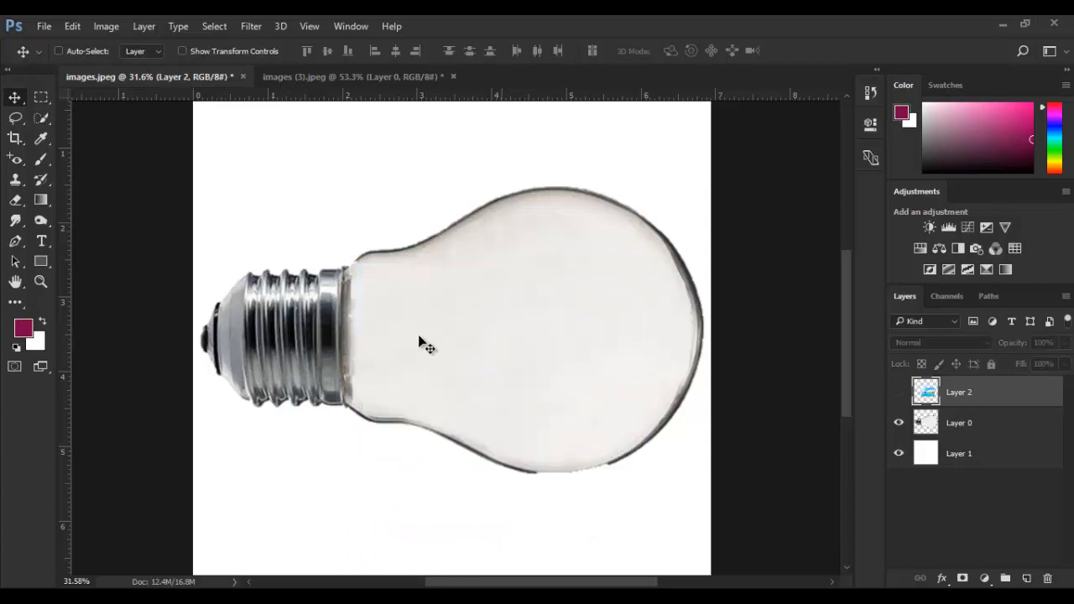
left_click(15, 119)
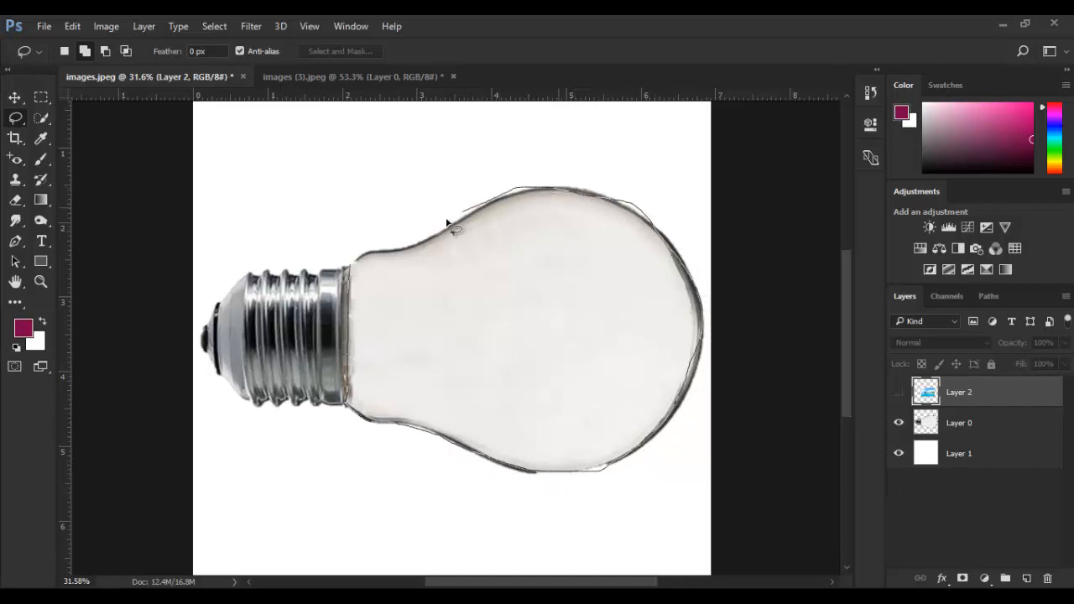
left_click(898, 394)
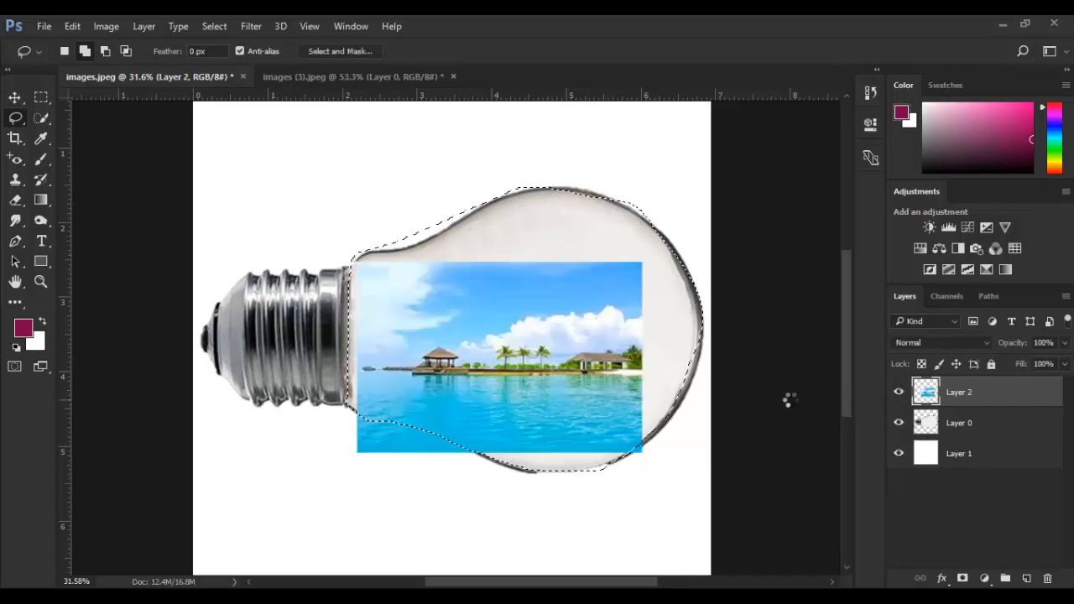
Step: Enlarge the island picture over the bulb and mask its layer to the outline of the bulb layer
left_click(950, 423)
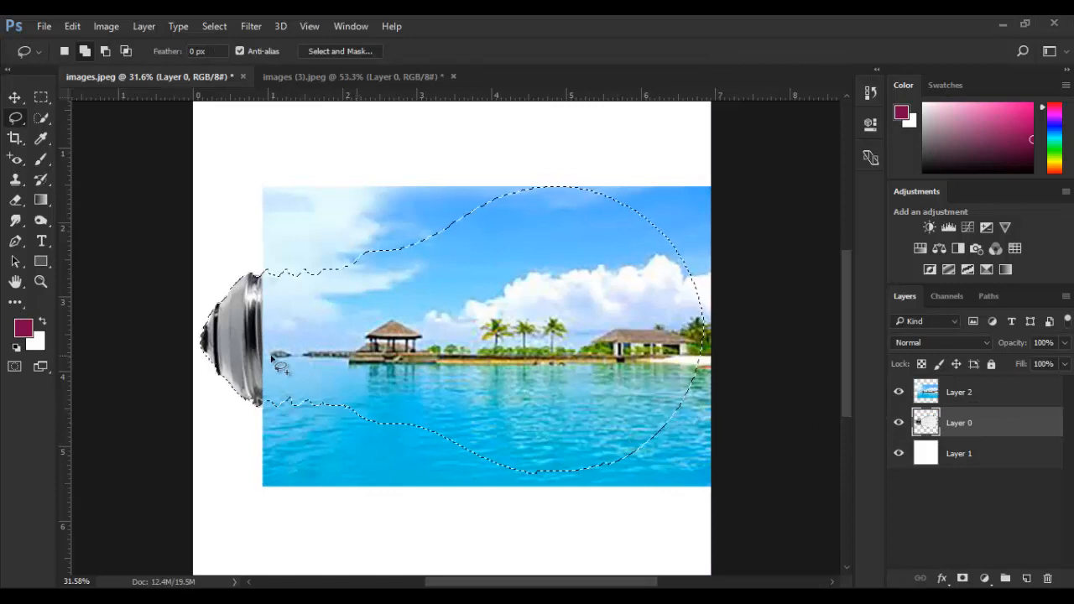
left_click(105, 26)
left_click(666, 58)
left_click(962, 578)
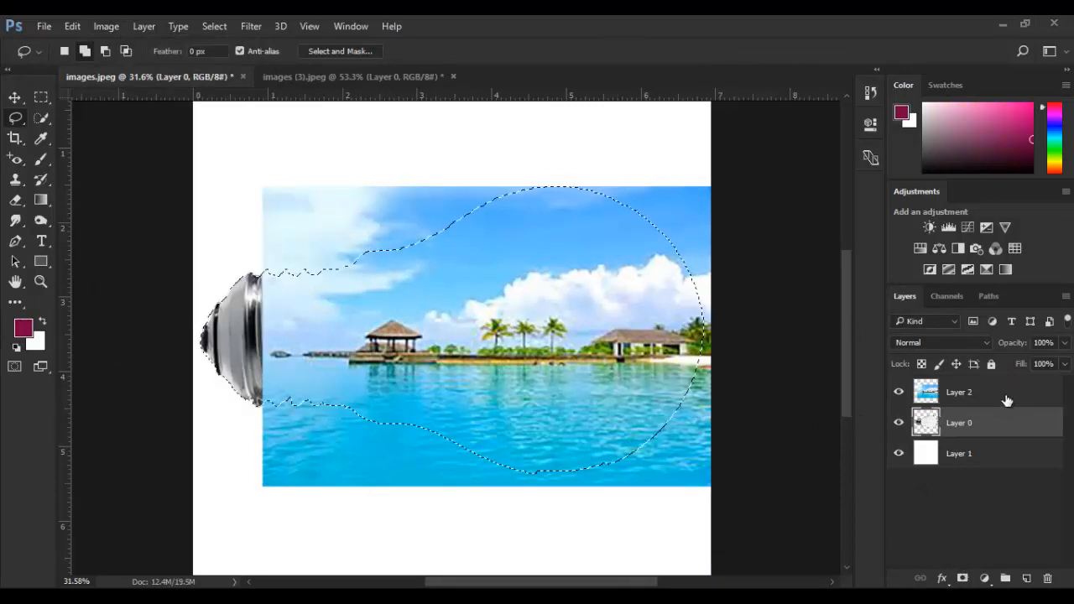
left_click(1003, 392)
left_click(962, 578)
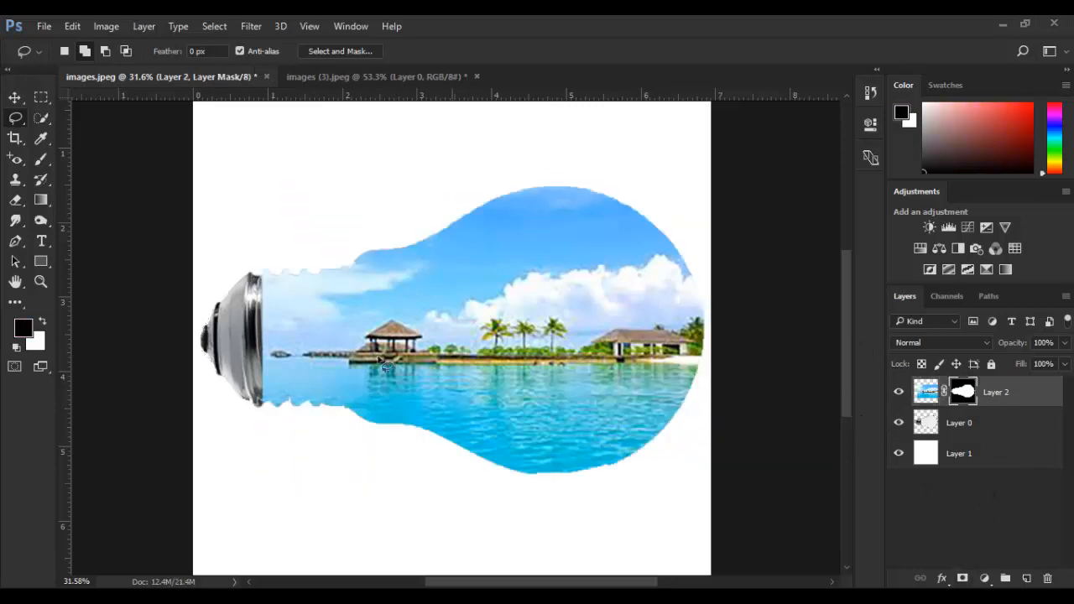
Step: Paint black on the island layer's mask with a 300 px brush to reveal the bulb's metal screw base
left_click(39, 160)
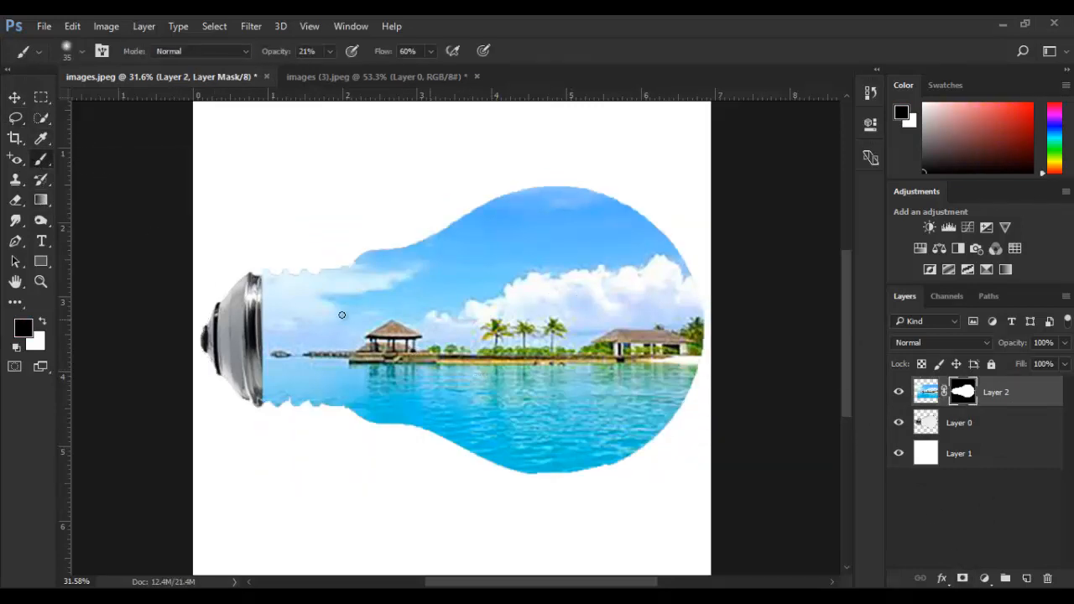
key("bracketright")
key("bracketright")
key("bracketright")
key("bracketright")
key("bracketright")
key("bracketright")
key("bracketright")
key("bracketright")
mouse_move(338, 264)
left_mouse_down()
mouse_move(320, 402)
mouse_move(300, 387)
mouse_move(291, 407)
mouse_move(306, 378)
mouse_move(318, 461)
mouse_move(329, 241)
mouse_move(329, 364)
mouse_move(319, 434)
mouse_move(320, 231)
mouse_move(314, 369)
mouse_move(285, 302)
mouse_move(255, 361)
mouse_move(261, 320)
mouse_move(281, 317)
mouse_move(303, 412)
mouse_move(279, 339)
mouse_move(276, 304)
left_mouse_up()
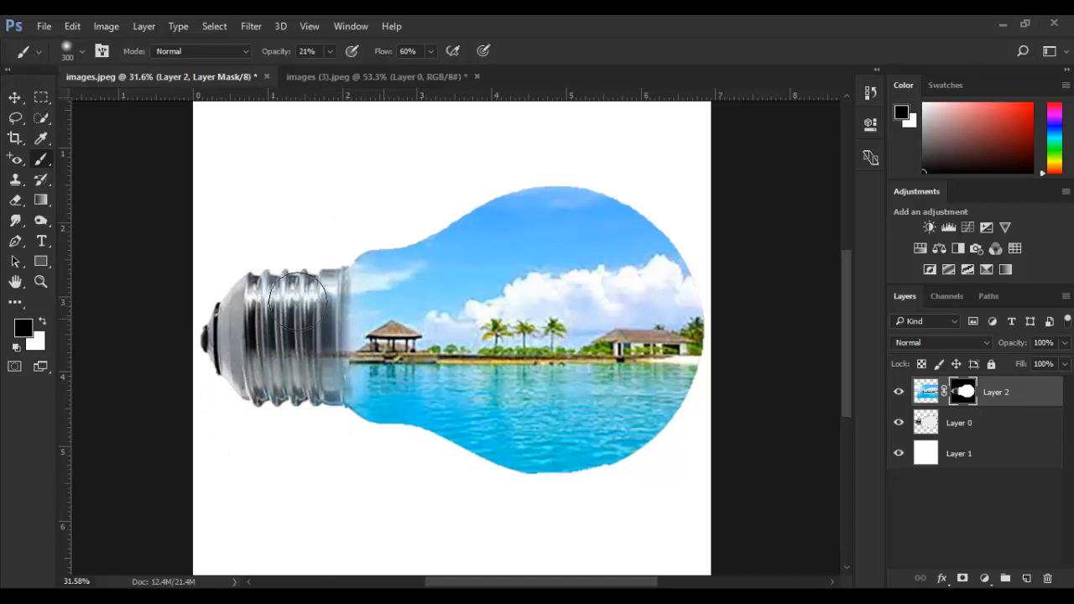
Step: Try out blending modes on the island layer, from Screen through Lighter Color and Linear Light to Difference
left_click(938, 343)
left_click(933, 132)
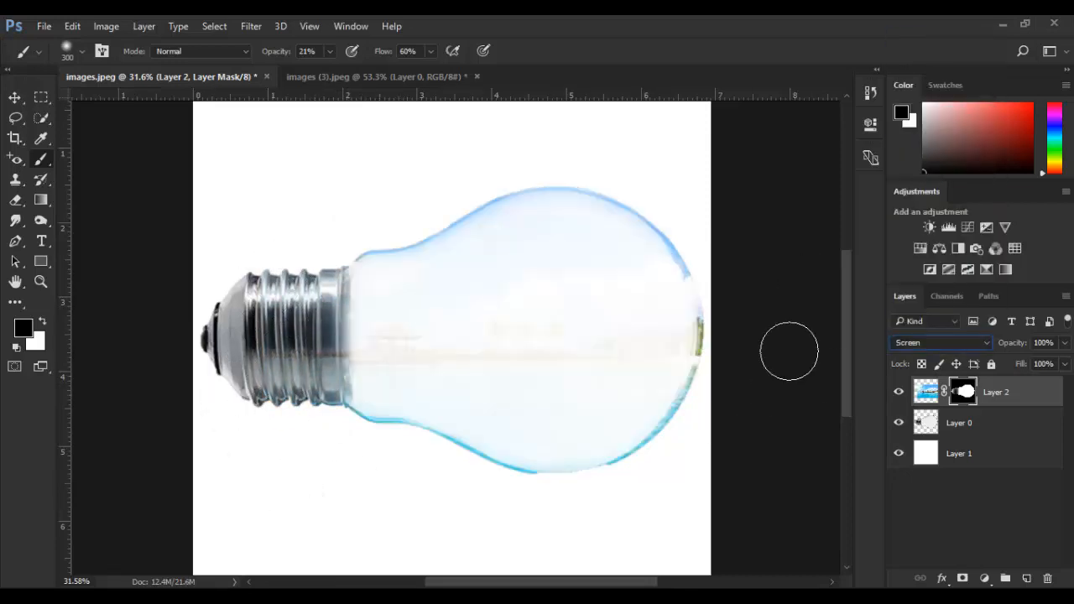
key("Down")
key("Down")
key("Down")
key("Down")
key("Down")
key("Down")
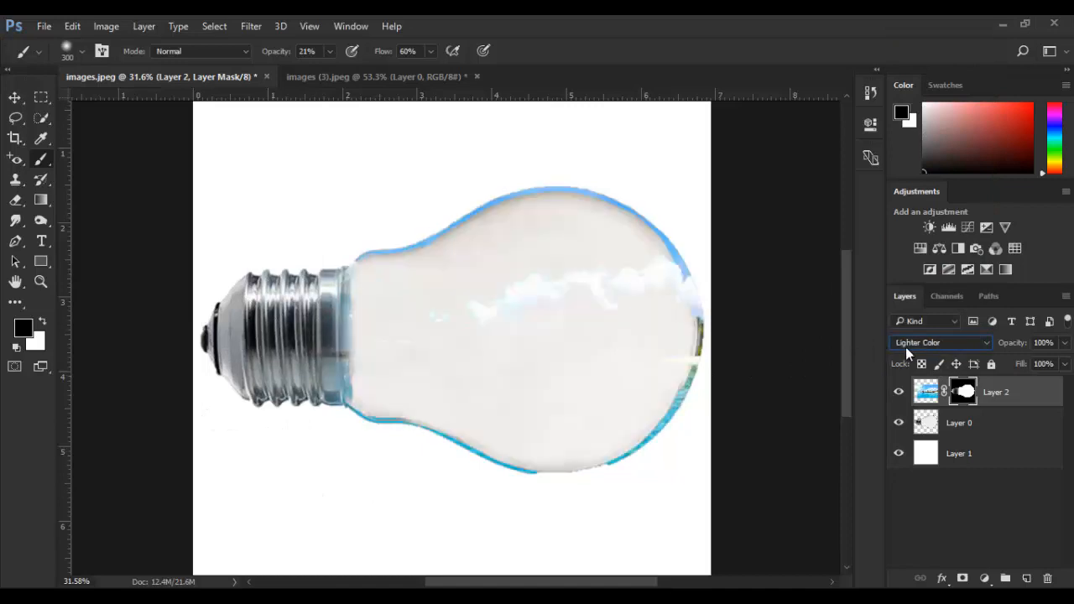
key("Down")
key("Down")
key("Down")
key("Down")
key("Down")
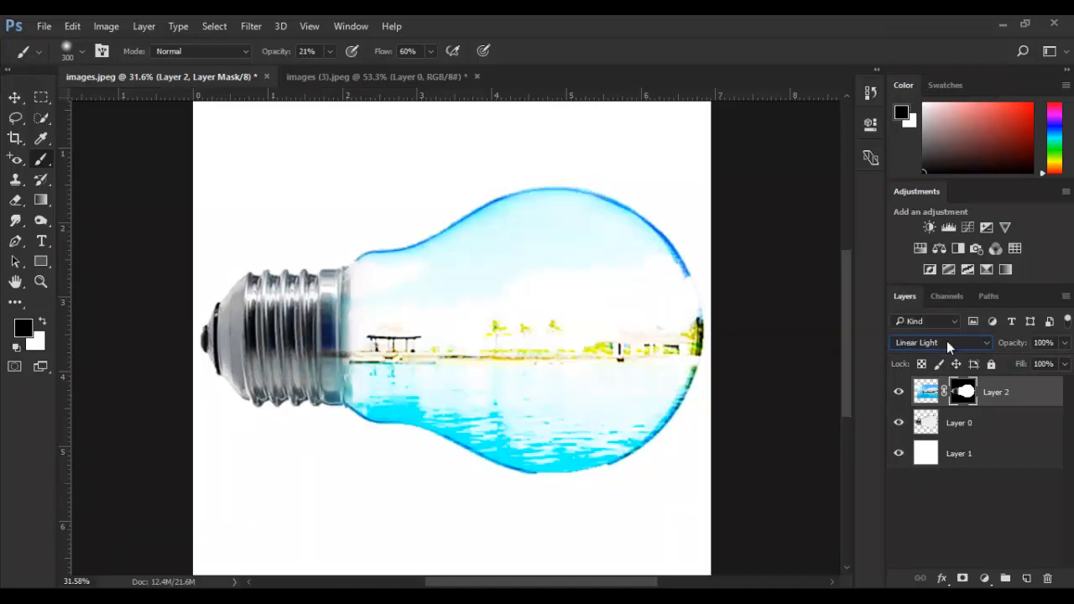
Step: Set the island layer's blending mode to Multiply and brush black on its mask to fade the sky in the upper glass
left_click(947, 341)
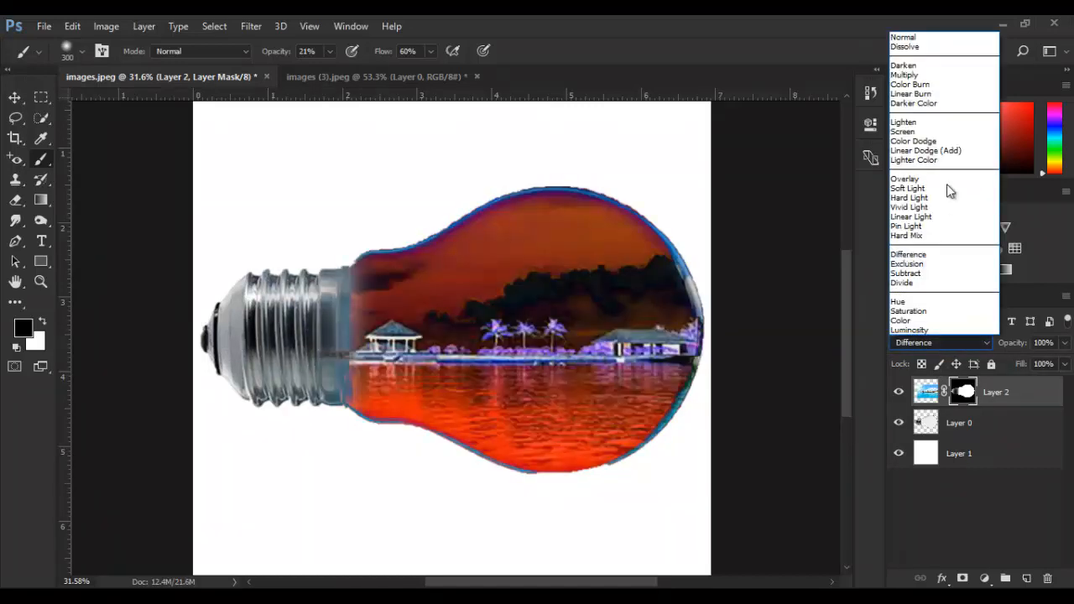
left_click(944, 74)
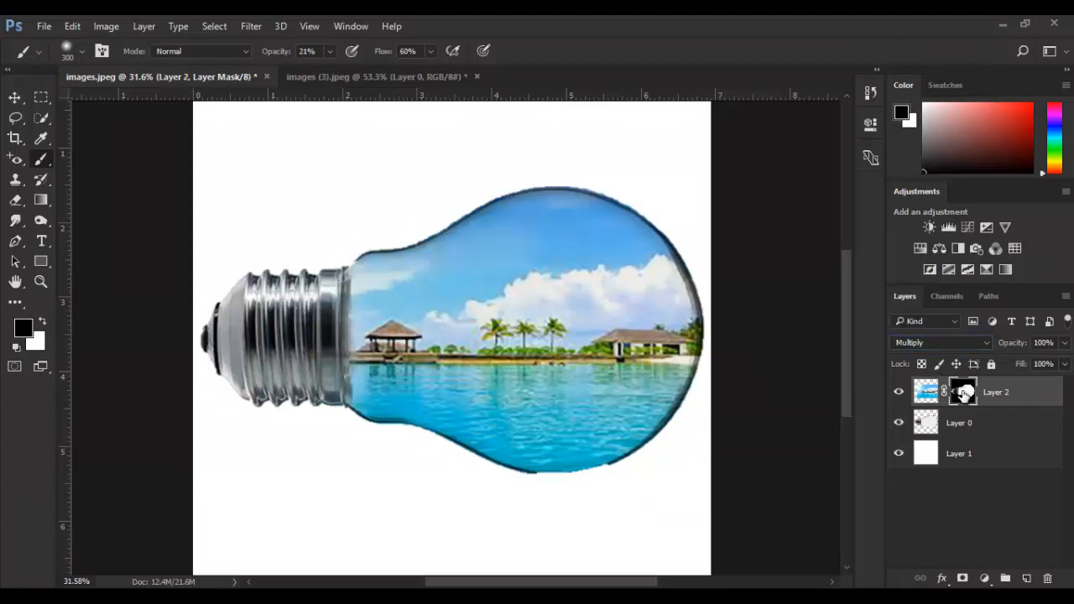
mouse_move(522, 245)
left_mouse_down()
mouse_move(569, 214)
mouse_move(436, 213)
mouse_move(617, 193)
mouse_move(594, 219)
mouse_move(695, 282)
mouse_move(508, 265)
mouse_move(500, 250)
mouse_move(388, 279)
mouse_move(397, 296)
mouse_move(457, 279)
mouse_move(494, 240)
mouse_move(491, 261)
mouse_move(470, 265)
mouse_move(599, 222)
mouse_move(635, 238)
mouse_move(559, 242)
mouse_move(520, 267)
mouse_move(432, 272)
left_mouse_up()
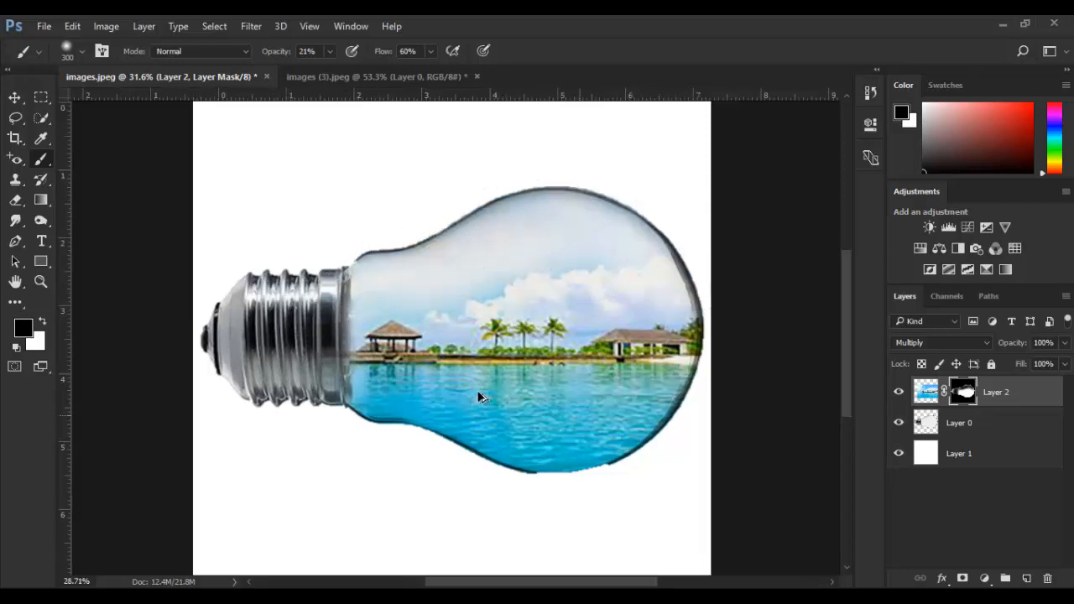
scroll(480, 395, "down", 3)
scroll(536, 391, "up", 5)
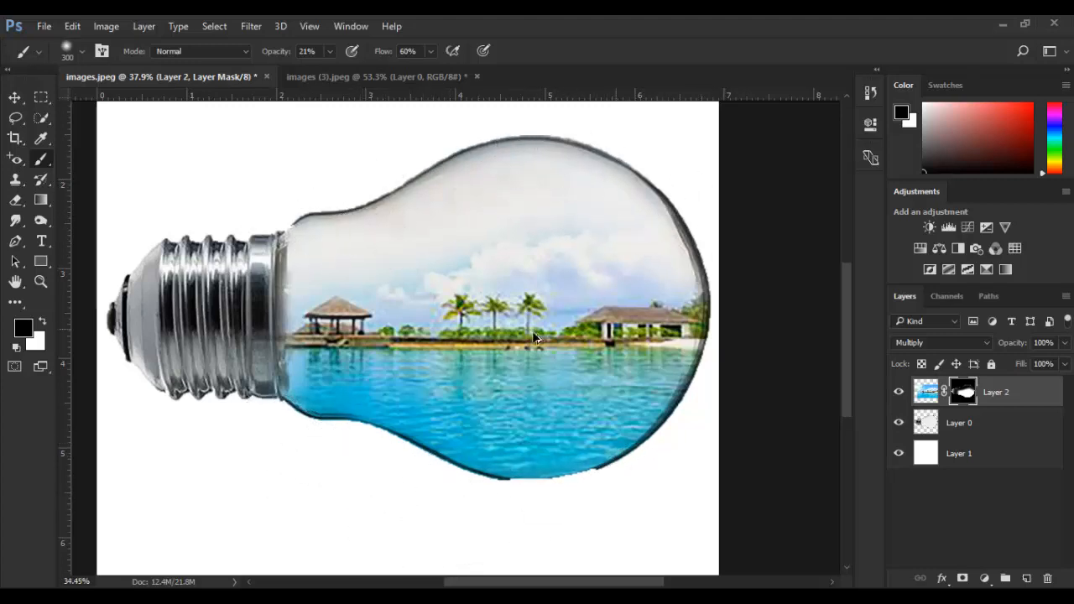
scroll(532, 331, "down", 5)
scroll(408, 363, "up", 5)
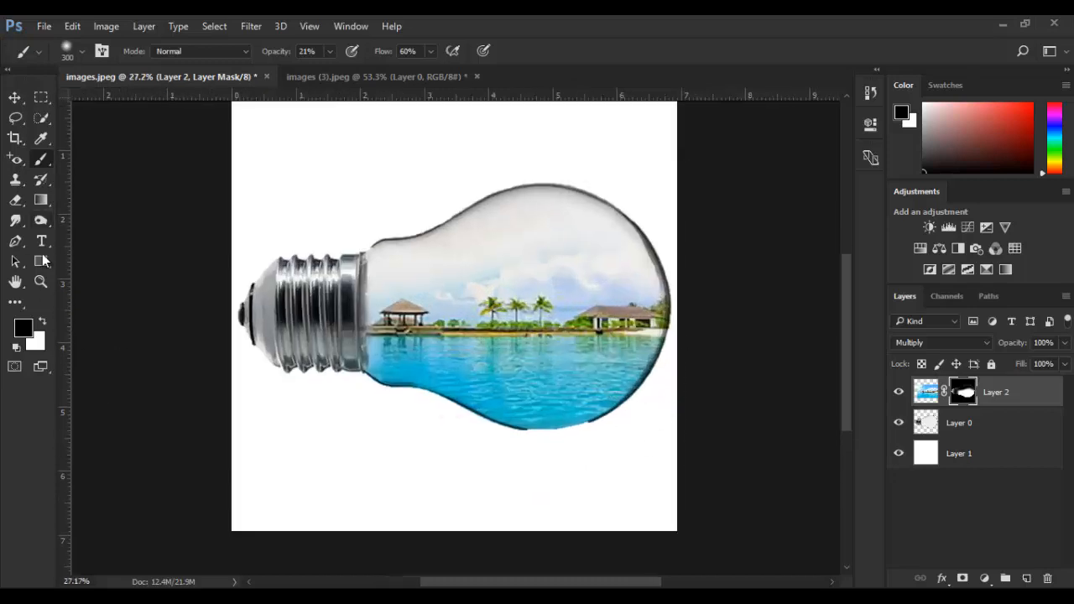
Step: Draw a flat black ellipse about 2448 by 71 px just under the bulb and place it behind the bulb layer, across the canvas width
left_click_drag(44, 262, 98, 289)
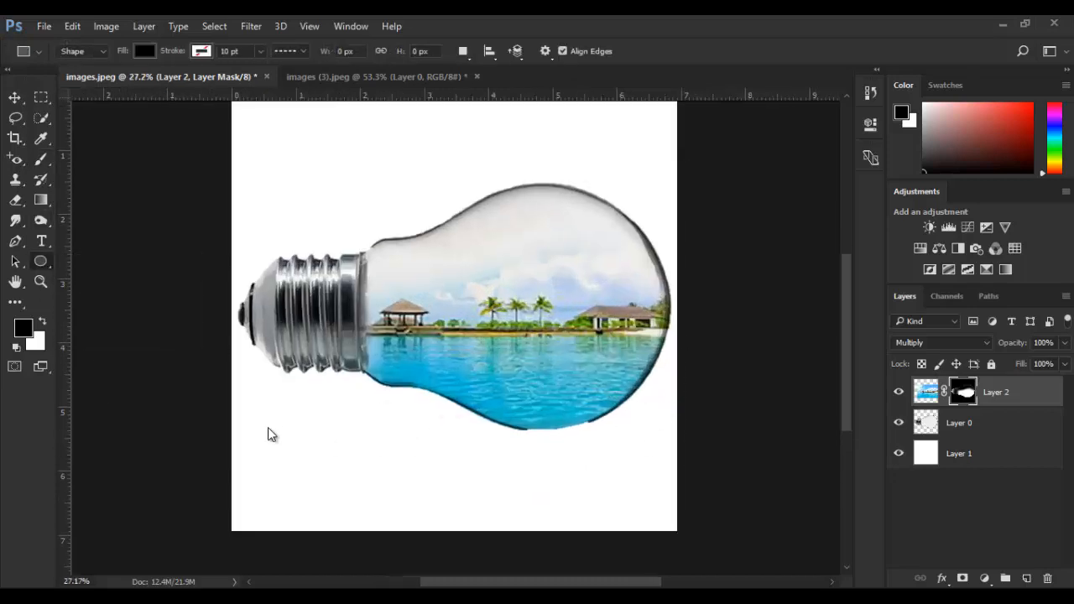
left_click_drag(235, 432, 755, 445)
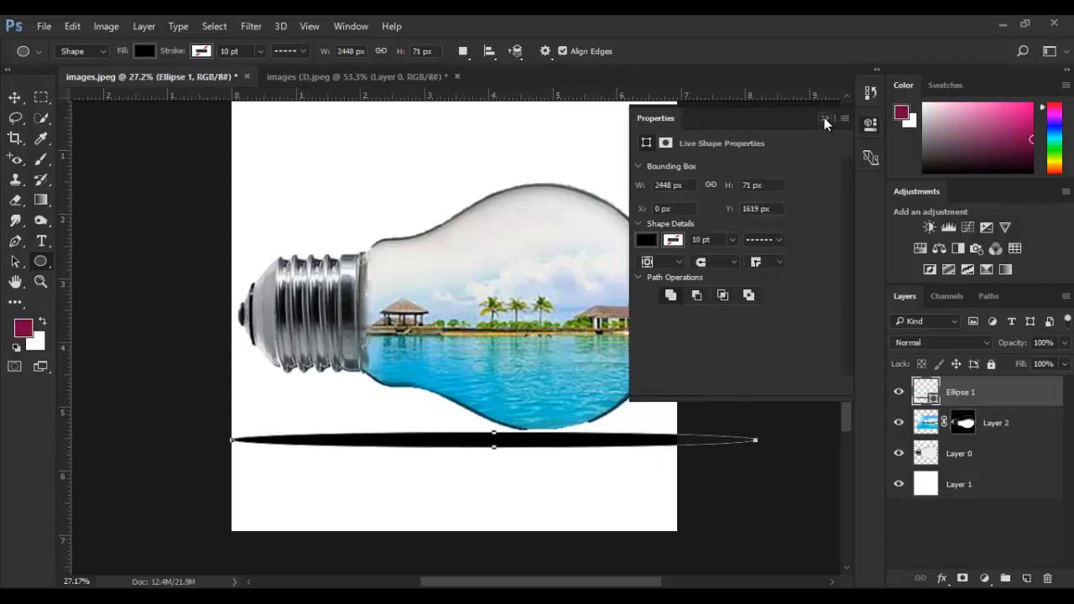
left_click(11, 100)
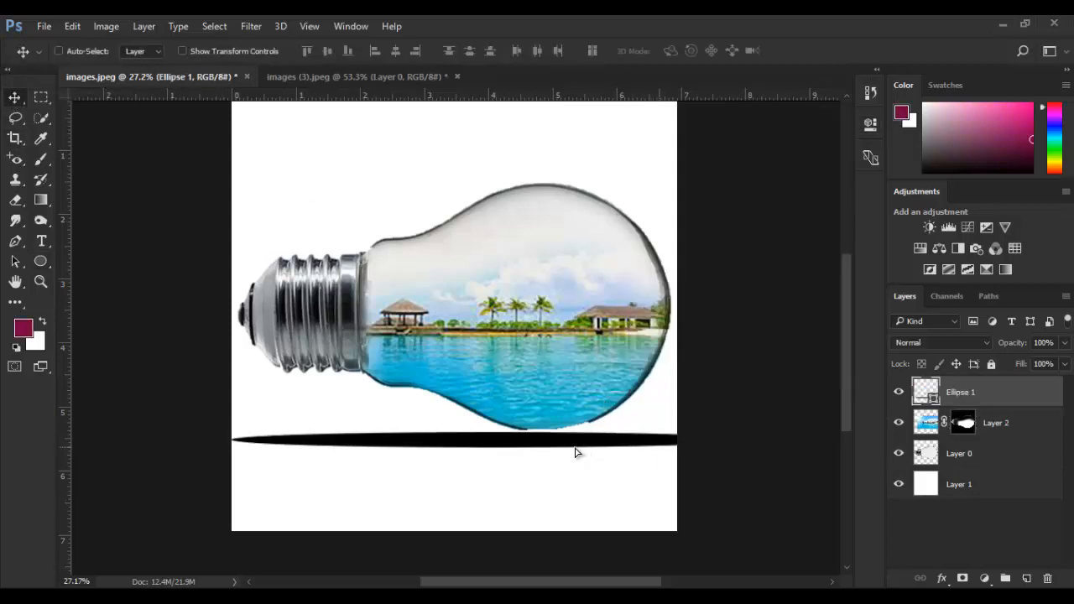
left_click_drag(575, 449, 604, 442)
left_click_drag(927, 417, 925, 468)
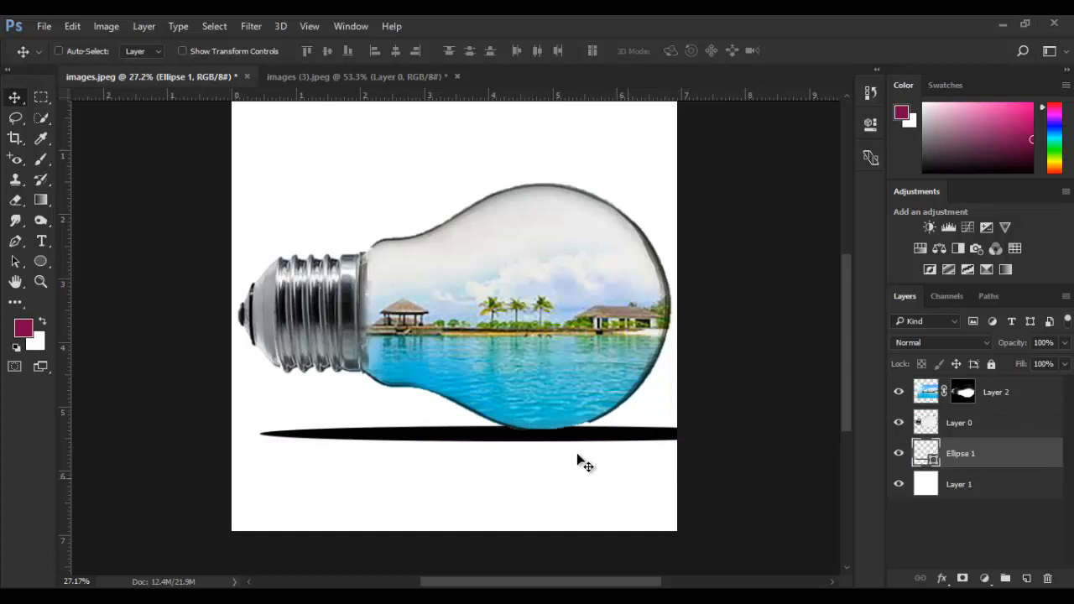
left_click_drag(562, 443, 534, 442)
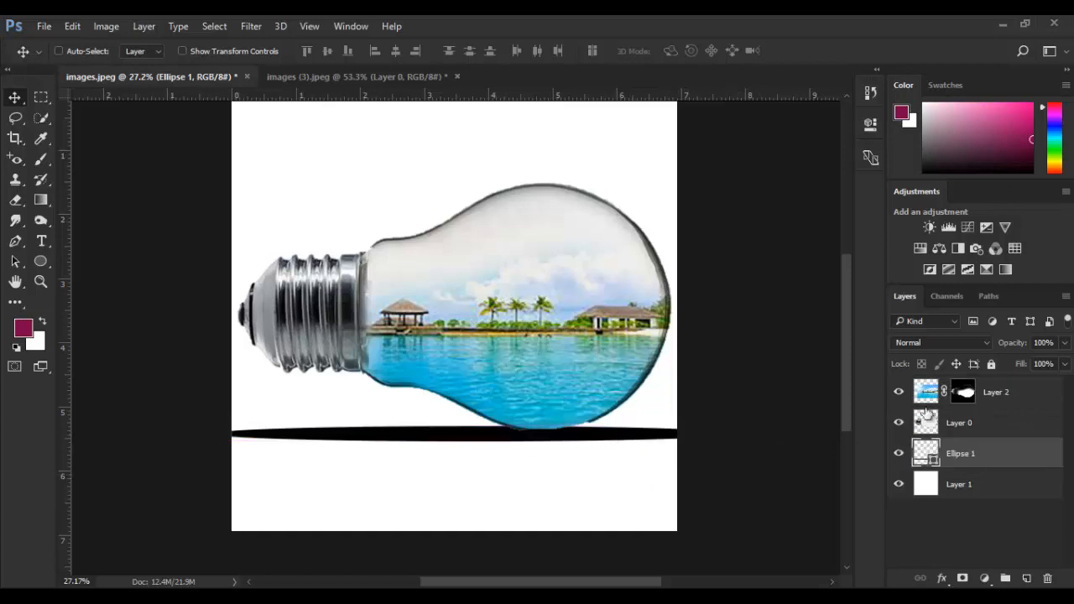
Step: Add a Gradient Fill layer above the ellipse layer using the Neutral Density gradient preset
double_click(926, 453)
left_click(906, 278)
left_click(984, 579)
left_click(965, 255)
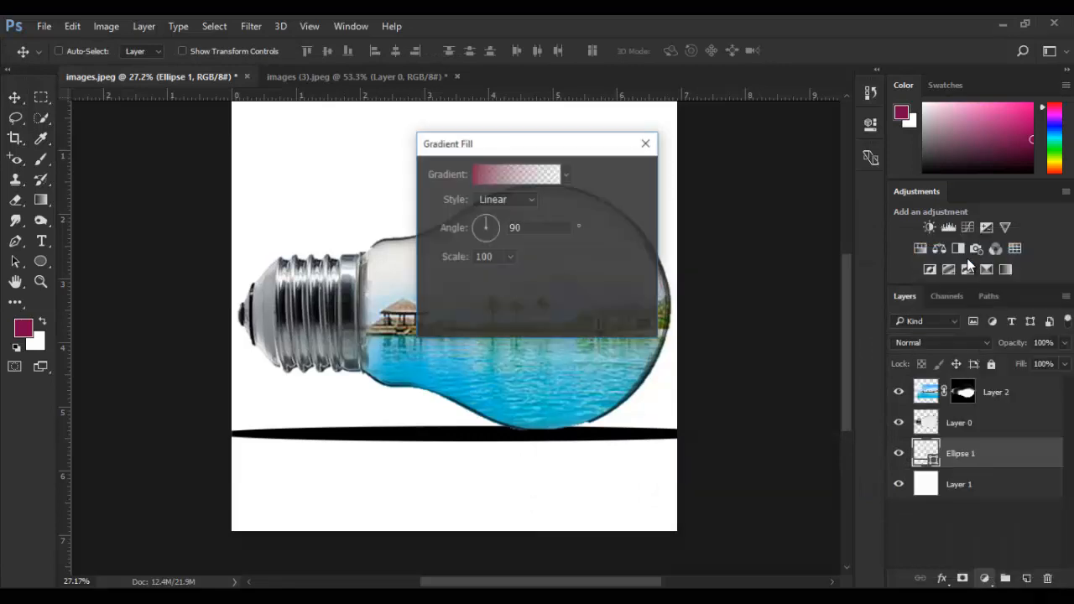
left_click(526, 172)
left_click(544, 165)
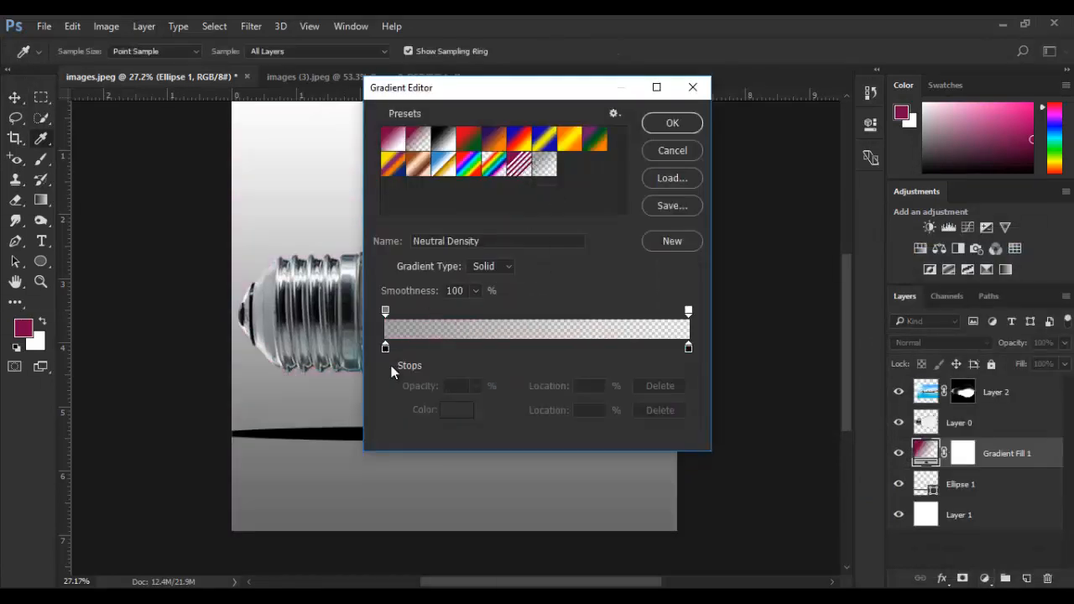
Step: Raise the opacity stops at both ends of the gradient to 100%
left_click(386, 311)
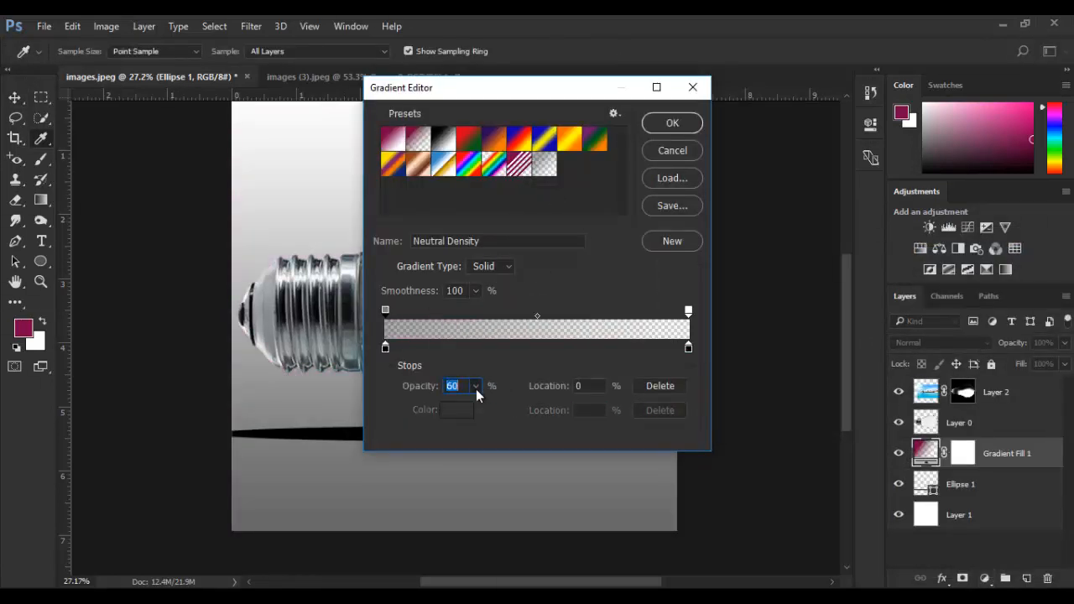
left_click_drag(512, 412, 511, 412)
left_click(688, 347)
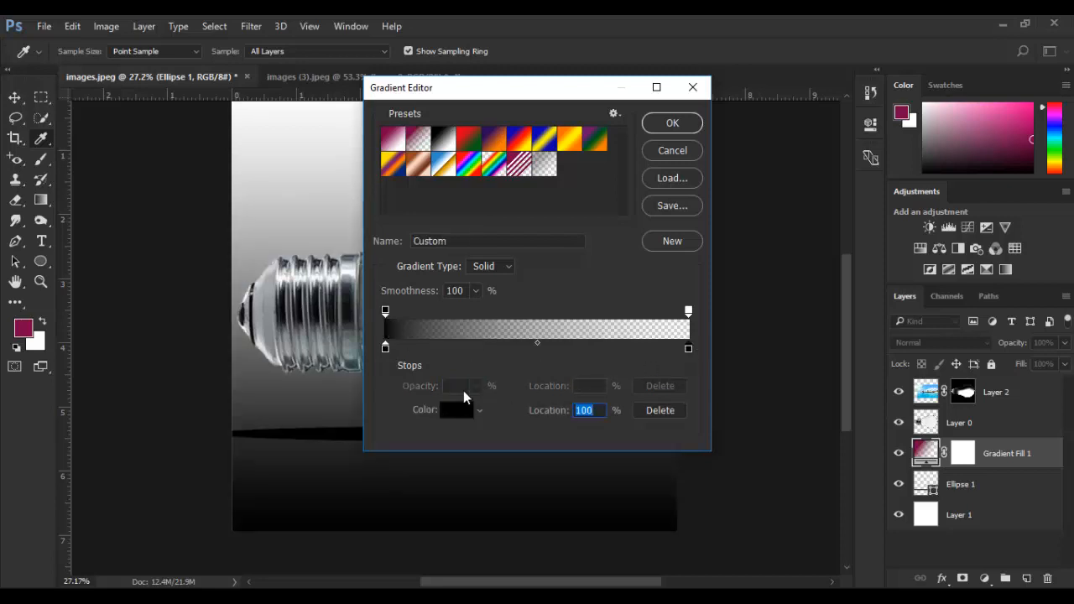
left_click(688, 312)
left_click_drag(471, 407, 611, 361)
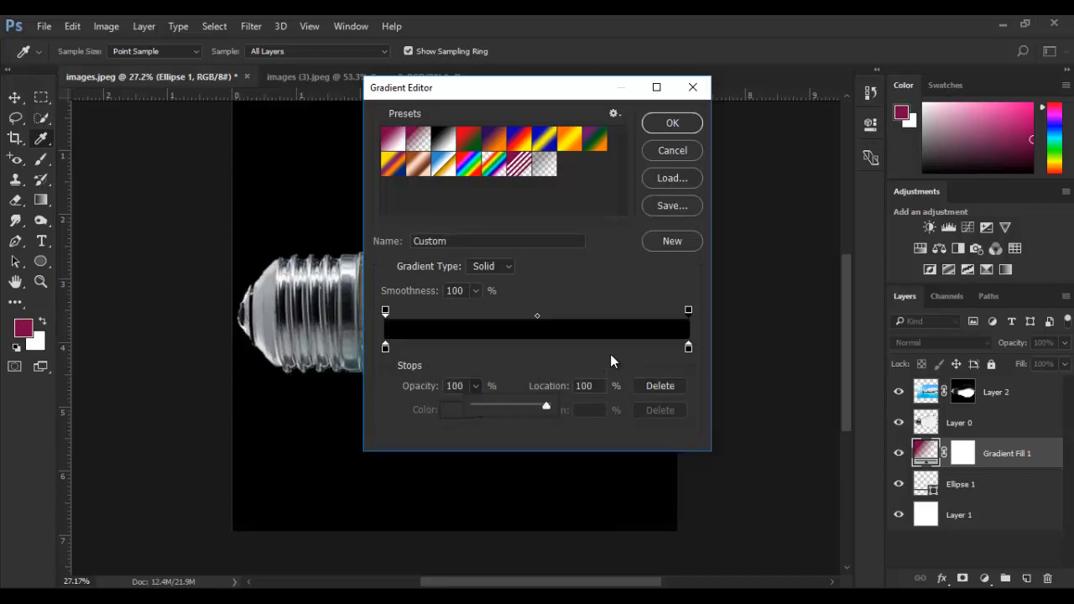
Step: Set the gradient's end color stop to white (ffffff) and accept the edited black-to-white gradient
left_click(690, 348)
left_click(689, 348)
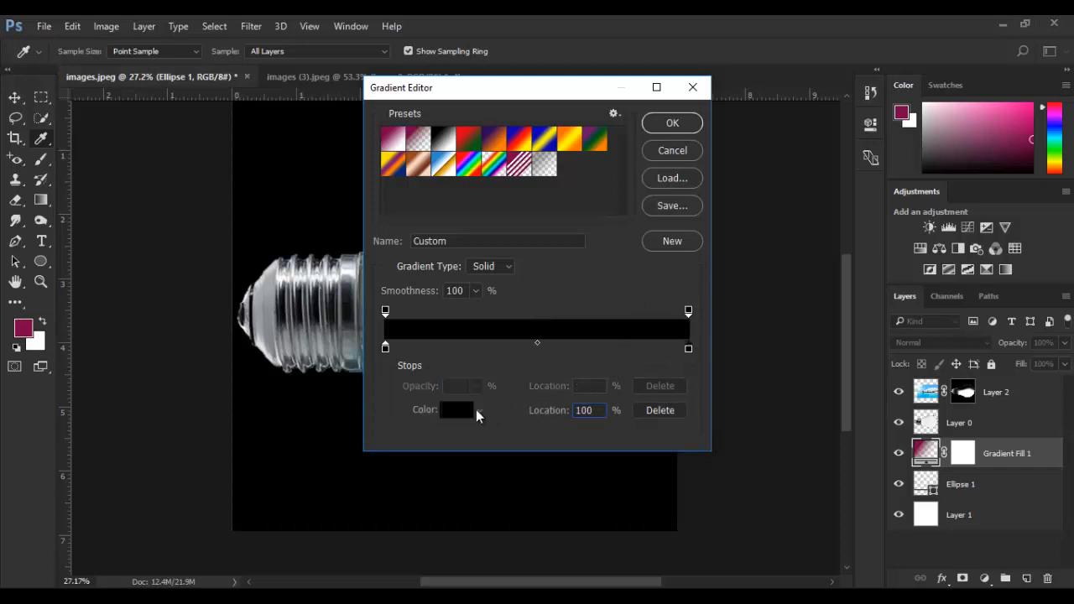
left_click(459, 414)
type("ffffff")
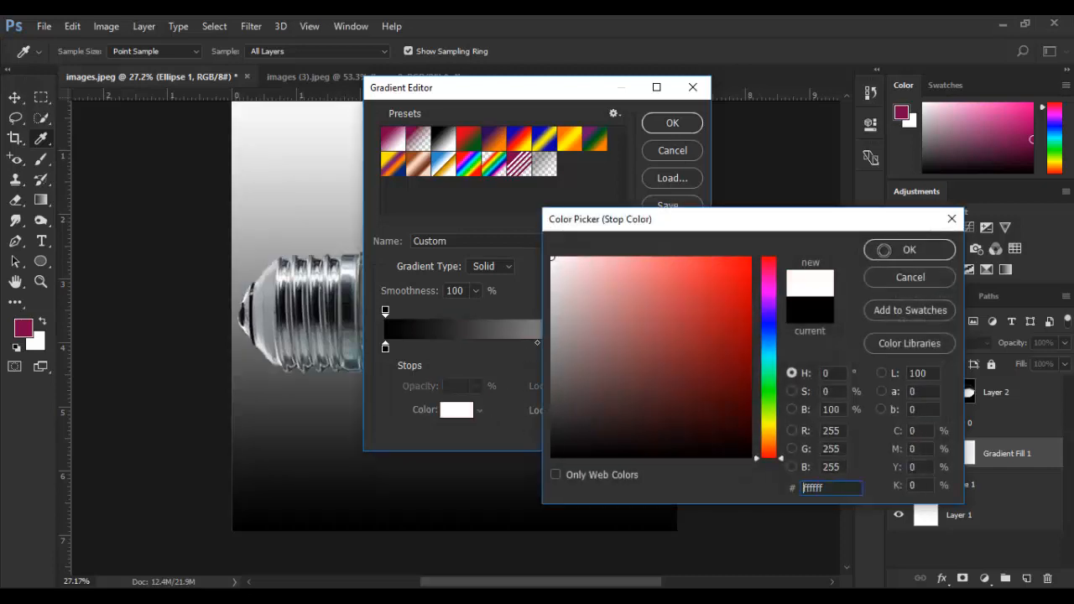
left_click(909, 249)
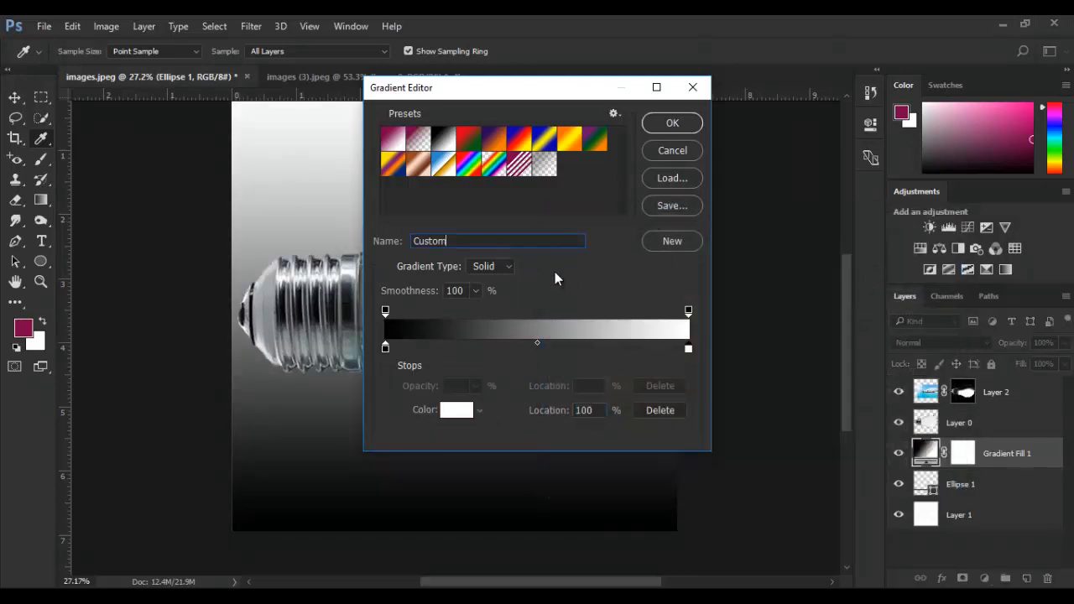
left_click(506, 267)
left_click(556, 271)
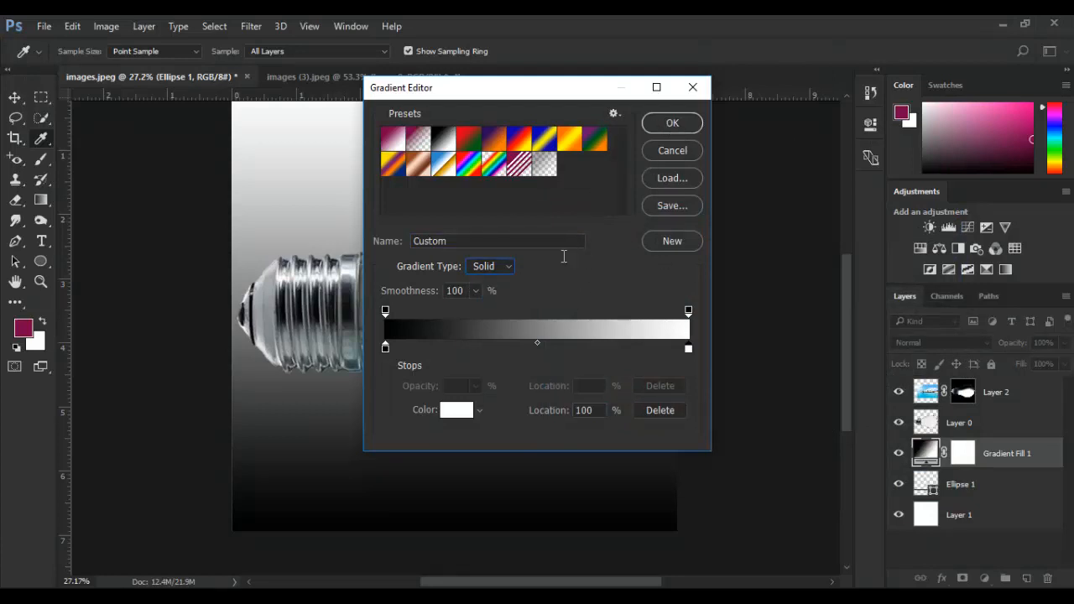
left_click(672, 123)
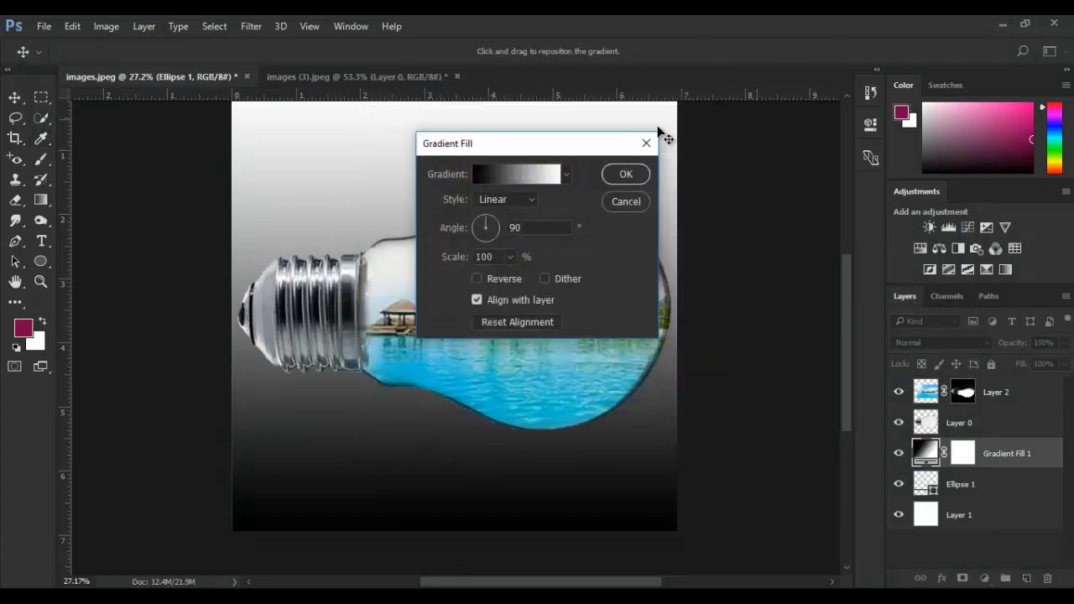
Step: Set the gradient fill's style to Radial and clip the fill layer to the ellipse layer
left_click(528, 200)
left_click(492, 223)
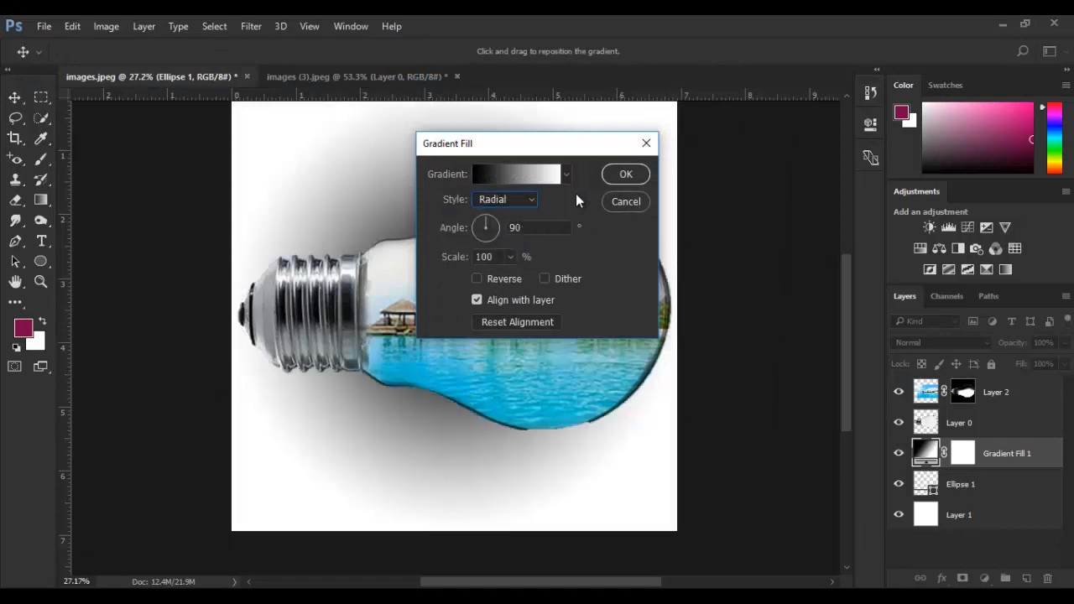
left_click(626, 174)
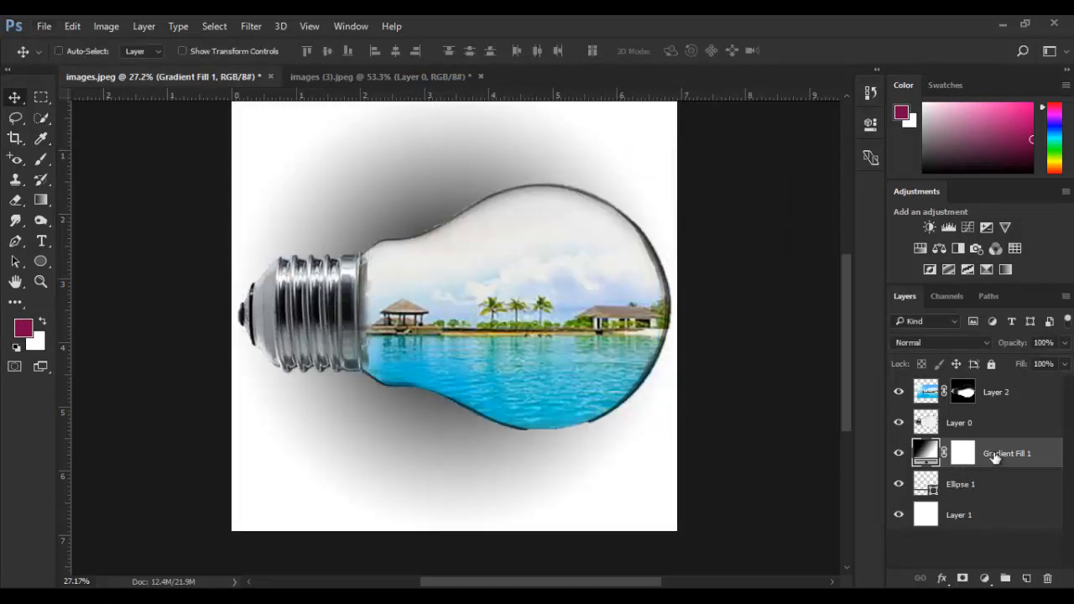
left_click(899, 470, "alt")
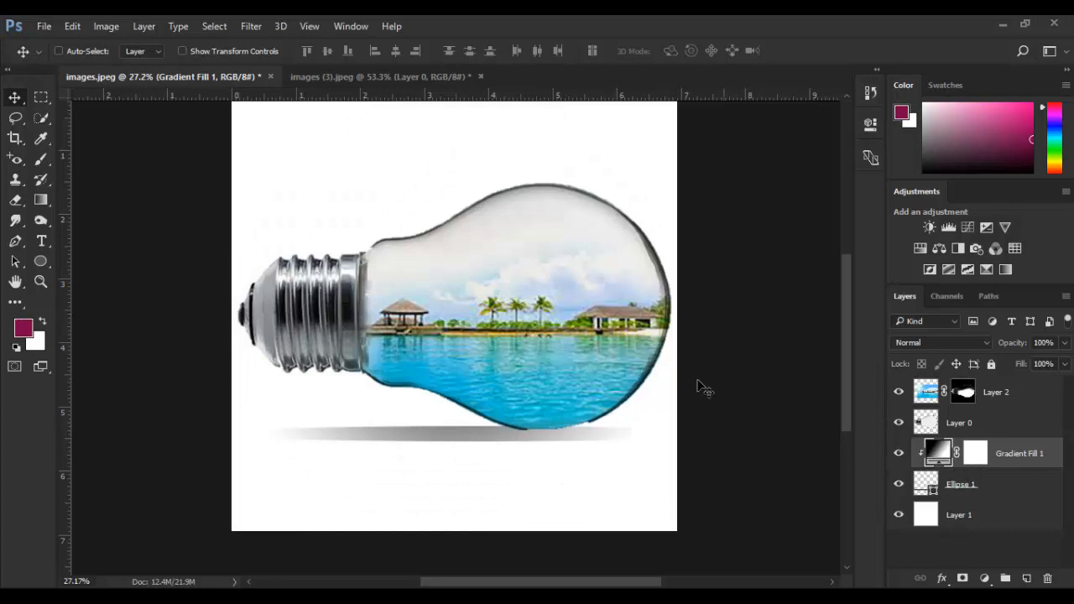
Step: Select both the bulb layer and the island layer
left_click(965, 424)
left_click(991, 401, "ctrl")
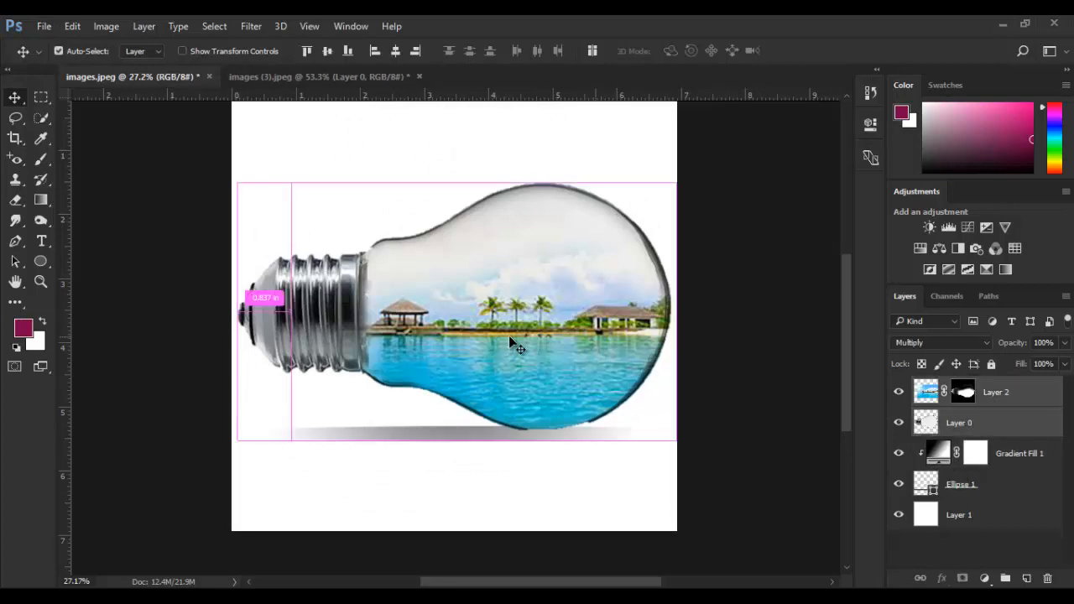
key("ctrl+j")
key("ctrl+z")
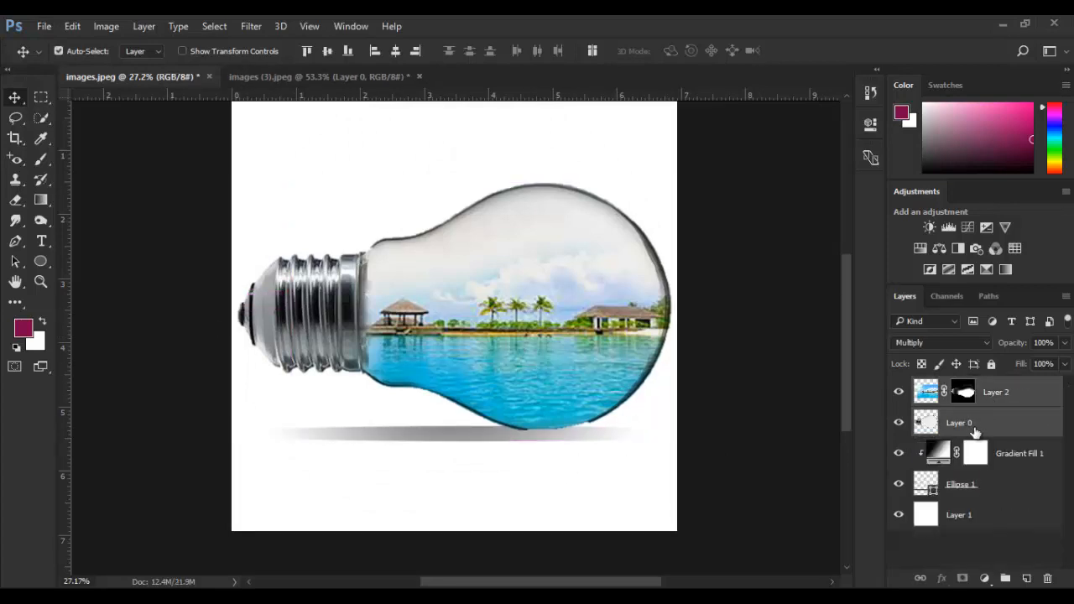
key("ctrl+alt+e")
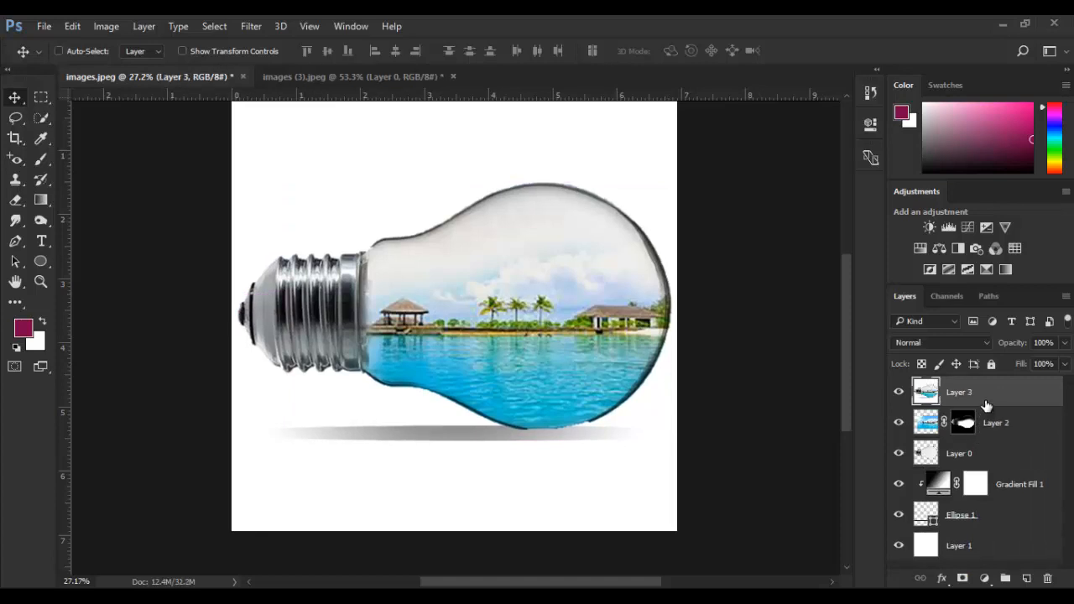
key("ctrl+z")
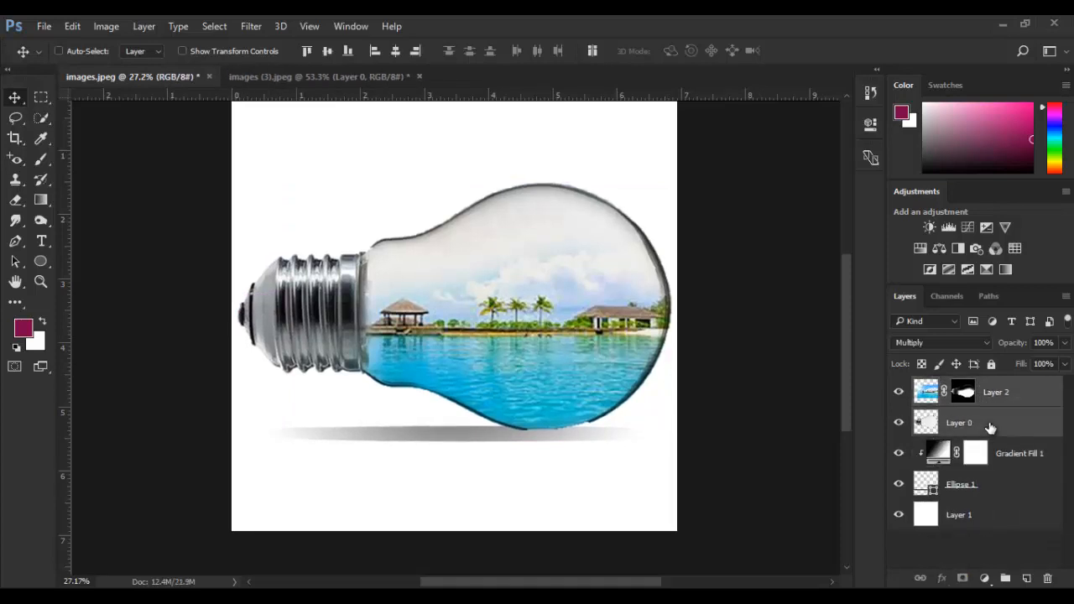
Step: Duplicate the selected bulb and island layers, merge the copies, and place the merged layer directly beneath the original bulb layer
key("ctrl+j")
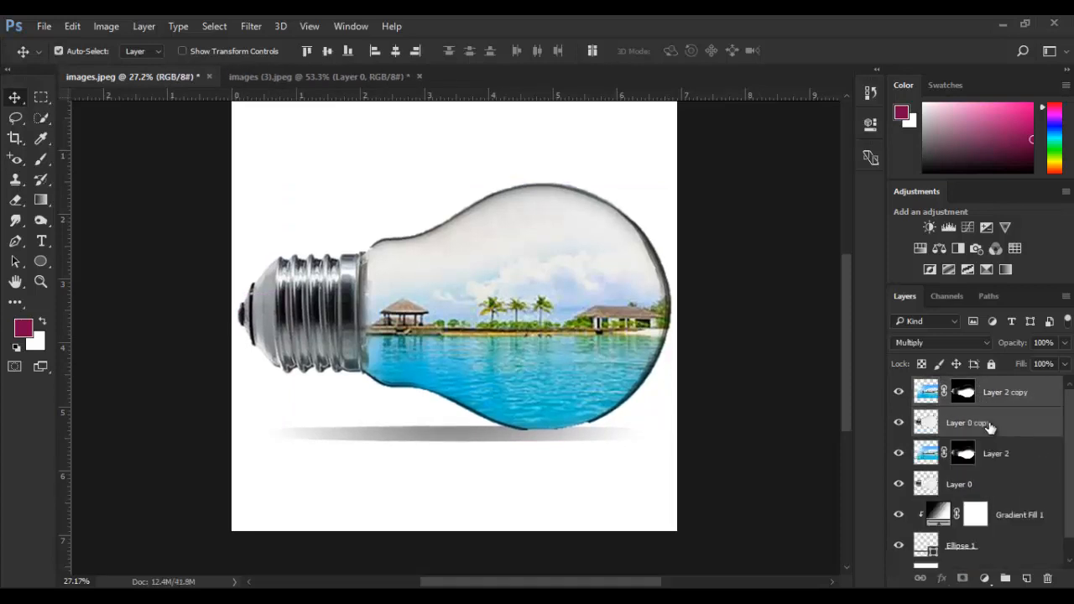
key("ctrl+e")
left_click_drag(1002, 395, 992, 463)
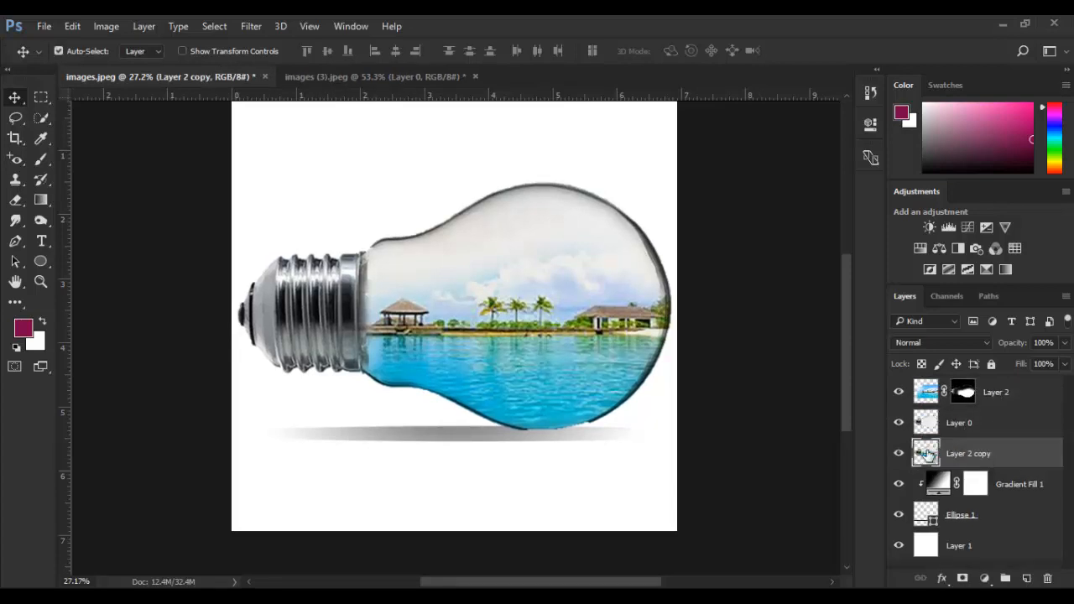
Step: Flip the merged bulb copy vertically with Free Transform, undoing a trial horizontal flip along the way
key("ctrl+t")
right_click(552, 327)
left_click(635, 297)
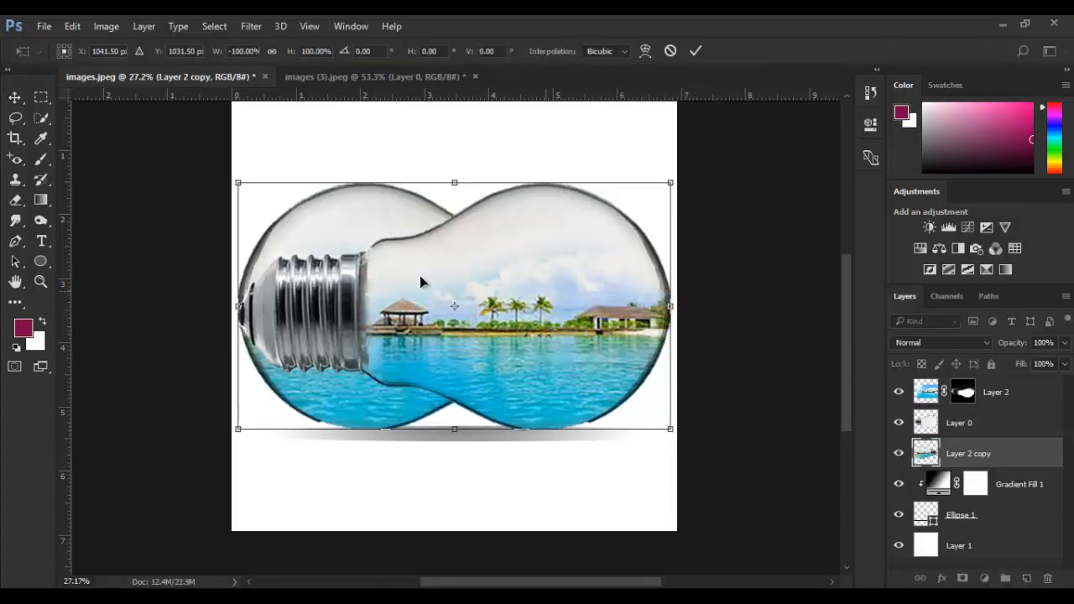
key("ctrl+z")
right_click(510, 263)
left_click(545, 516)
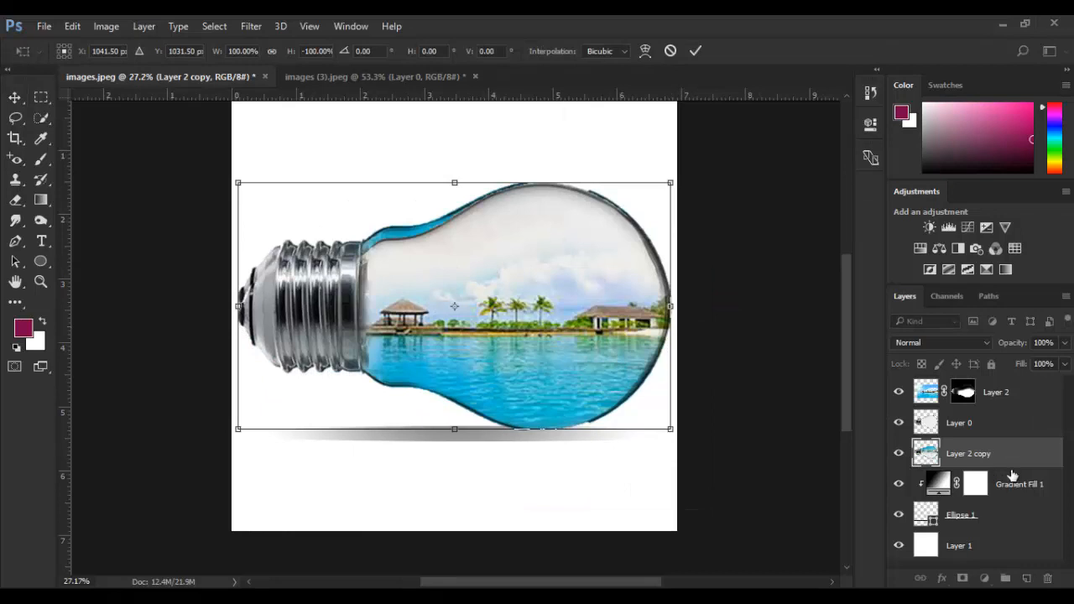
left_click(695, 50)
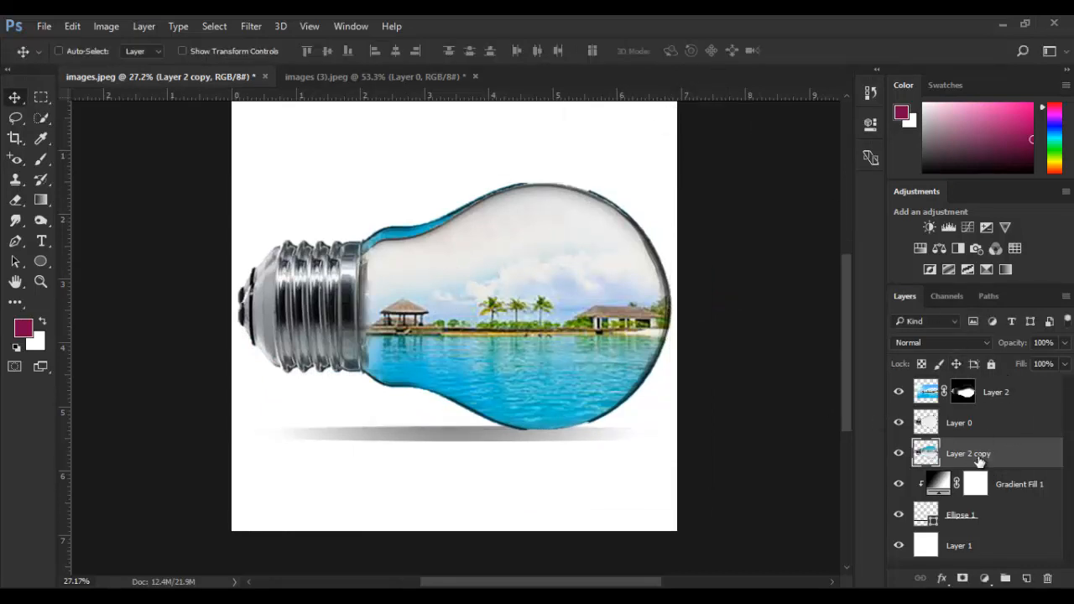
Step: Position the flipped copy as a reflection just under the shadow, with its layer directly above the white background at 48% opacity
left_click_drag(976, 456, 974, 384)
left_click_drag(533, 280, 531, 538)
left_click_drag(973, 392, 980, 531)
scroll(638, 436, "down", 5)
mouse_move(547, 359)
left_mouse_down()
mouse_move(543, 321)
mouse_move(539, 344)
left_mouse_up()
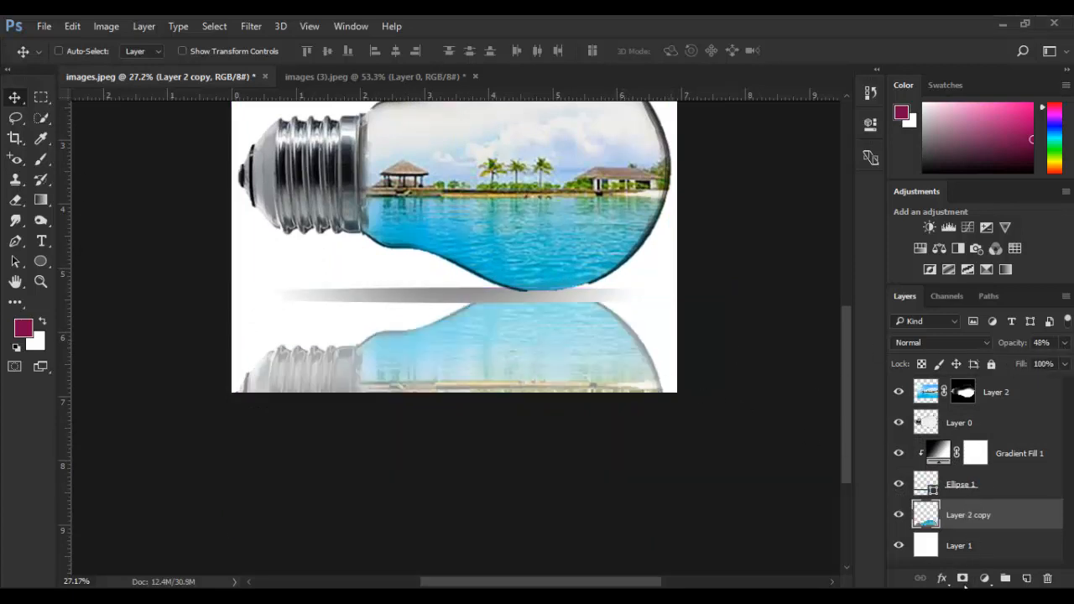
Step: Add a mask to the reflection layer, fade its lower edge with a soft black brush, and reduce the layer's opacity to 4%
left_click(963, 578)
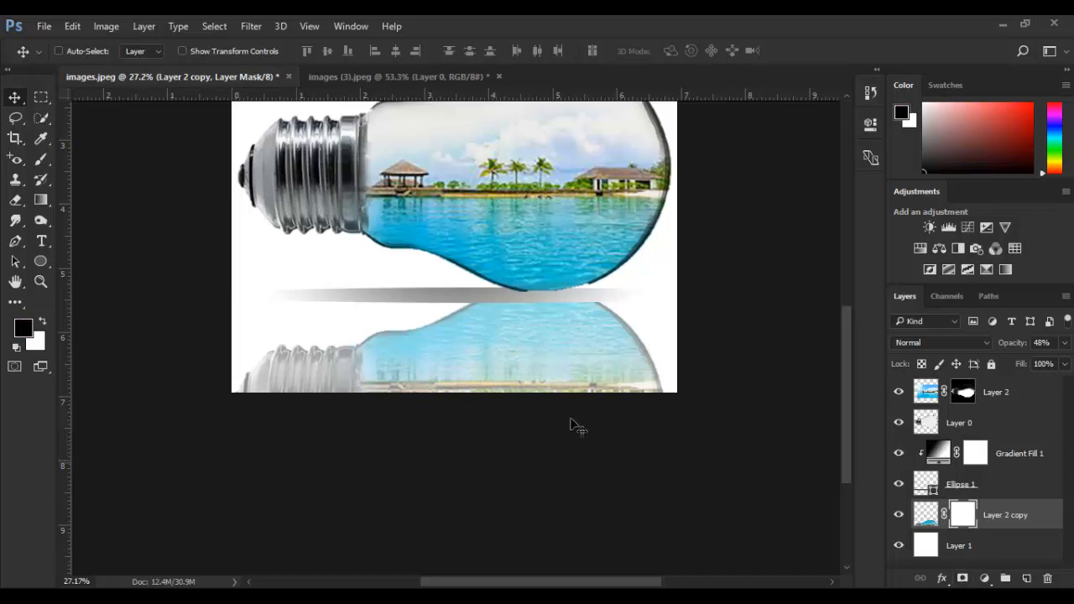
key("b")
mouse_move(254, 407)
left_mouse_down()
mouse_move(326, 412)
mouse_move(269, 406)
mouse_move(629, 398)
mouse_move(228, 392)
mouse_move(486, 407)
mouse_move(680, 390)
left_mouse_up()
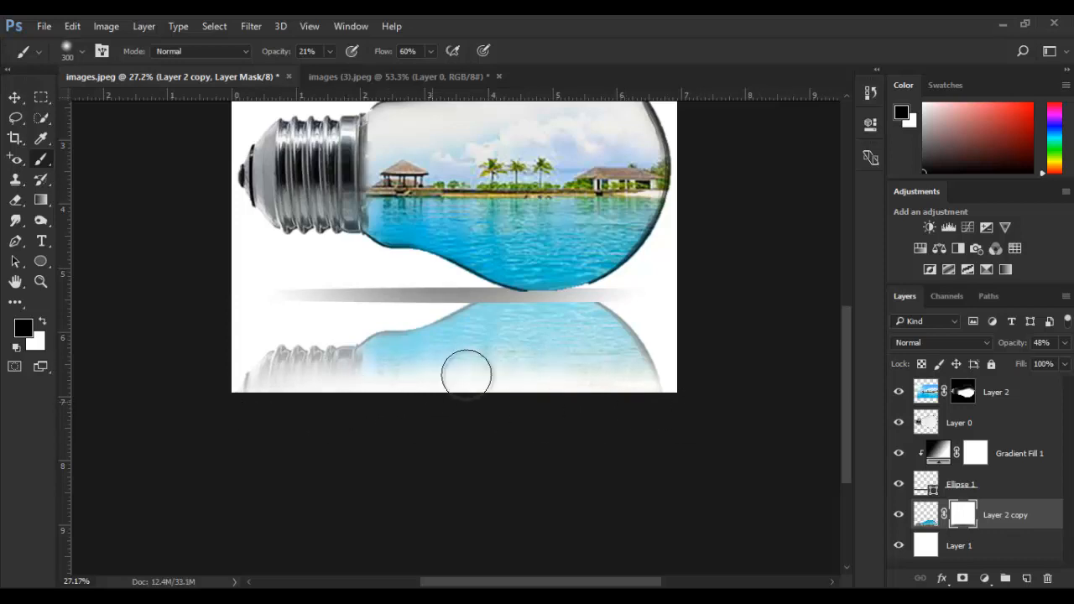
left_click_drag(1015, 359, 995, 360)
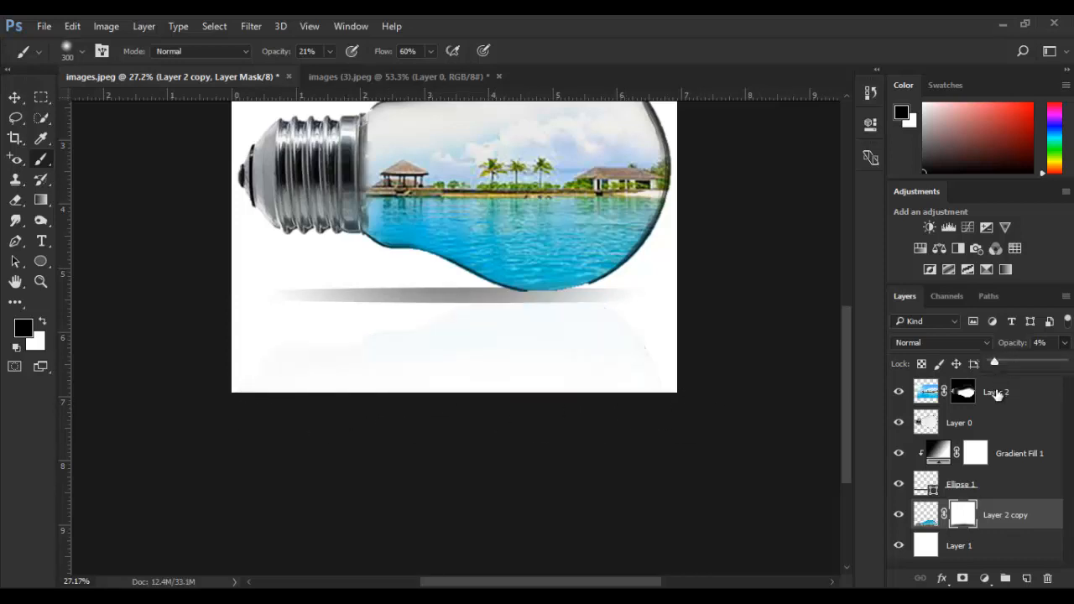
Step: Apply the island layer's mask permanently to the layer
left_click(1007, 392)
right_click(965, 394)
left_click(945, 442)
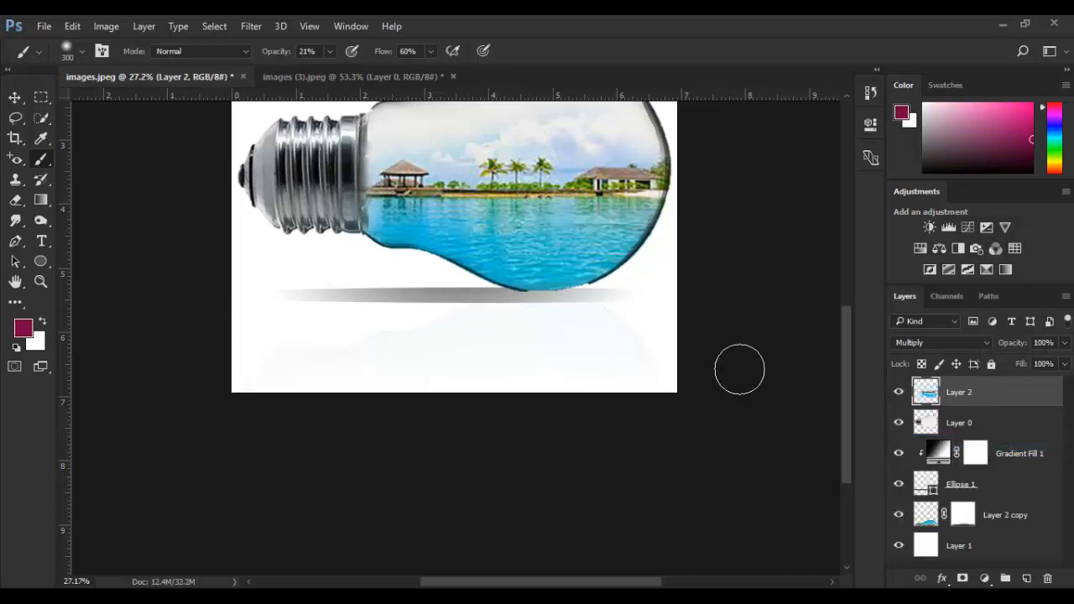
Step: Add a Curves adjustment layer with raised highlights and lowered shadows, clipped to the island layer
left_click(985, 578)
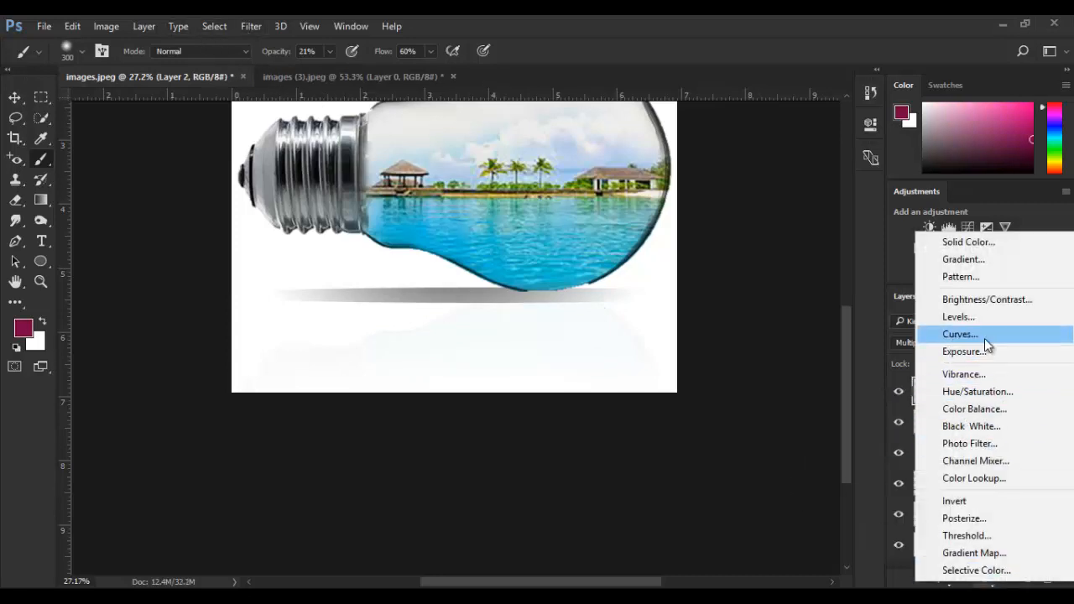
left_click(984, 338)
left_click_drag(776, 246, 771, 241)
left_click_drag(724, 291, 719, 322)
left_click(825, 120)
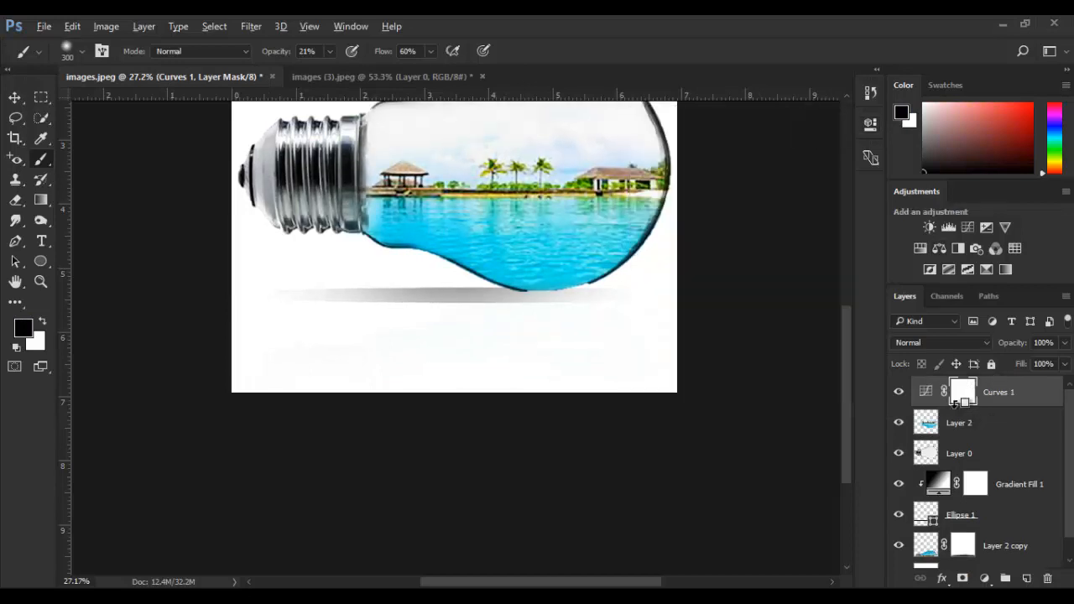
left_click(954, 406, "alt")
Step: Set the reflection layer's opacity to 16%
left_click(990, 550)
left_click(1064, 342)
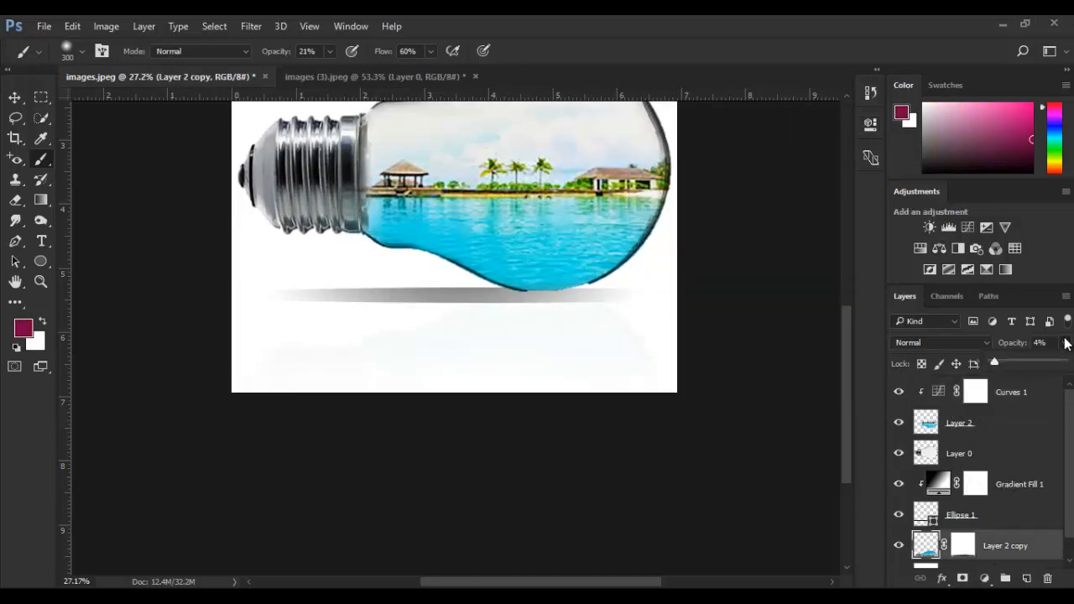
left_click_drag(999, 360, 1003, 360)
key("v")
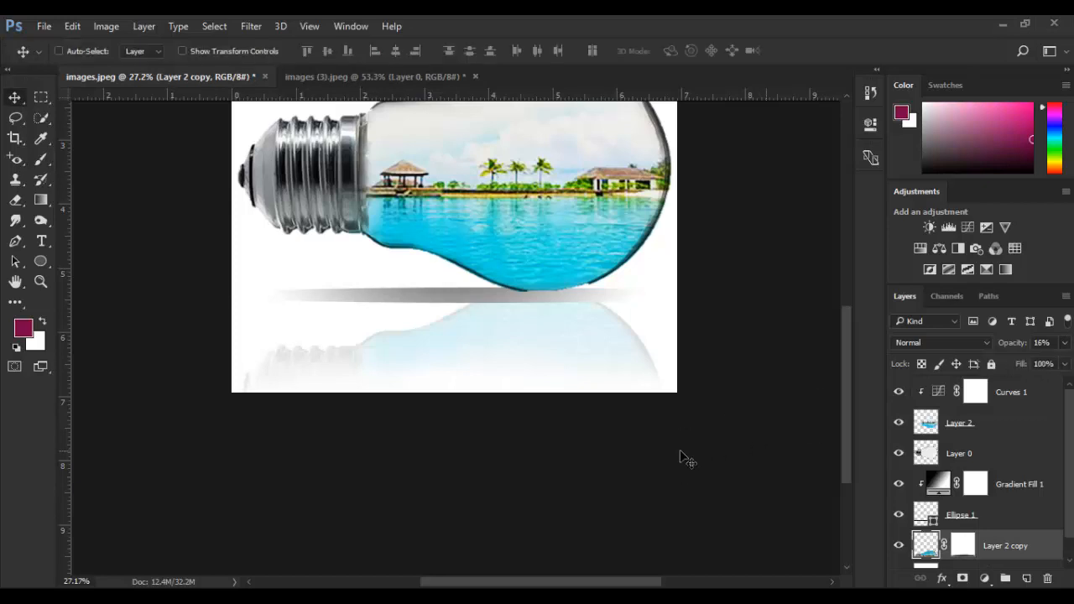
Step: Add the text "The {ower of God" in 12 pt Baskerville Old Face near the canvas's upper-left corner and move its layer above all others
scroll(565, 417, "down", 3)
scroll(537, 408, "up", 3)
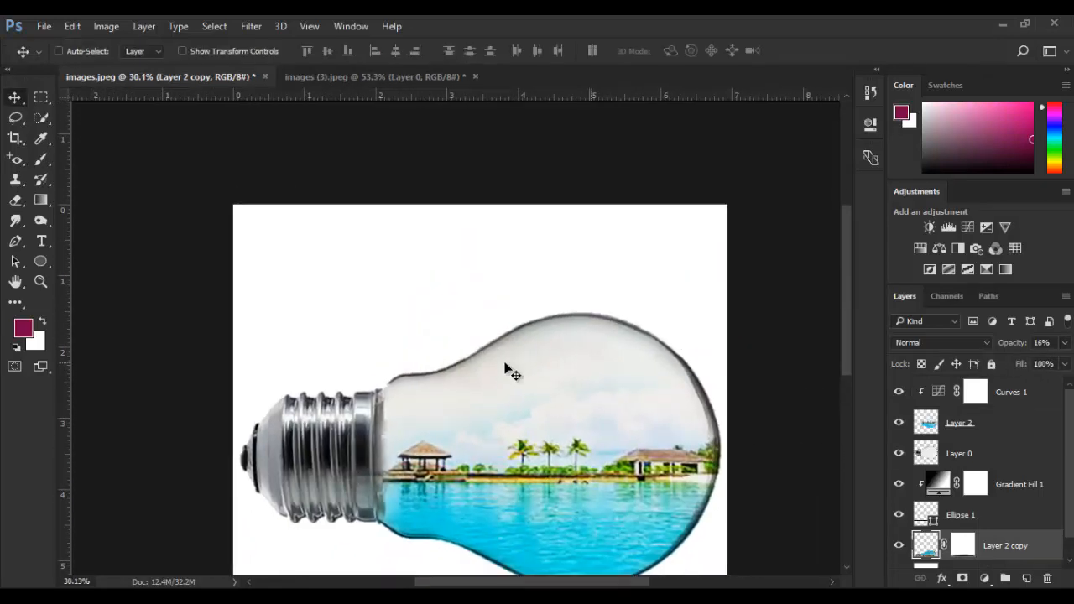
scroll(338, 350, "up", 3)
left_click(41, 241)
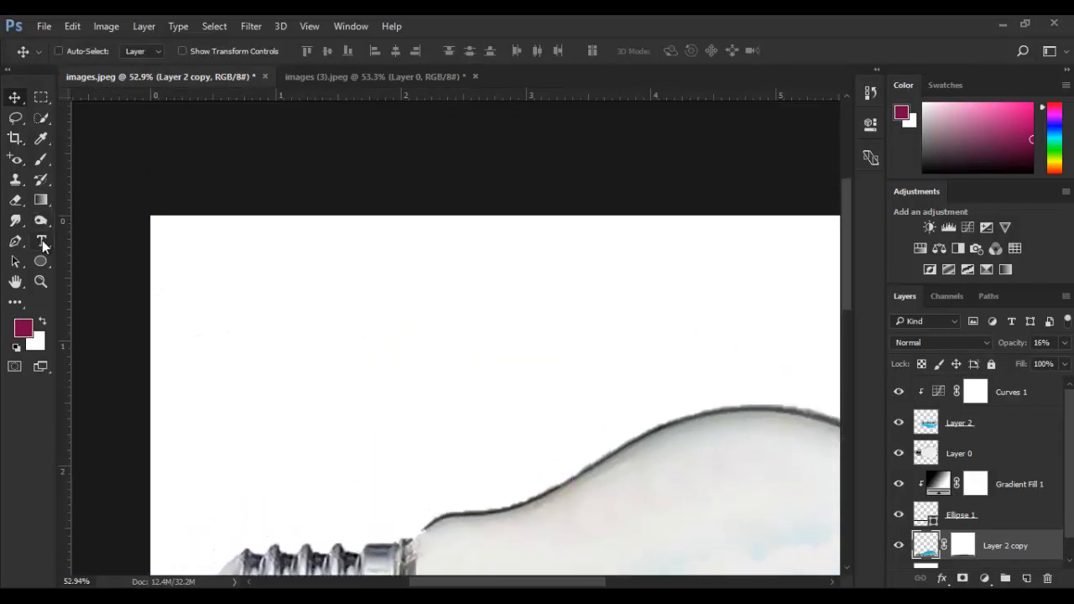
left_click(249, 284)
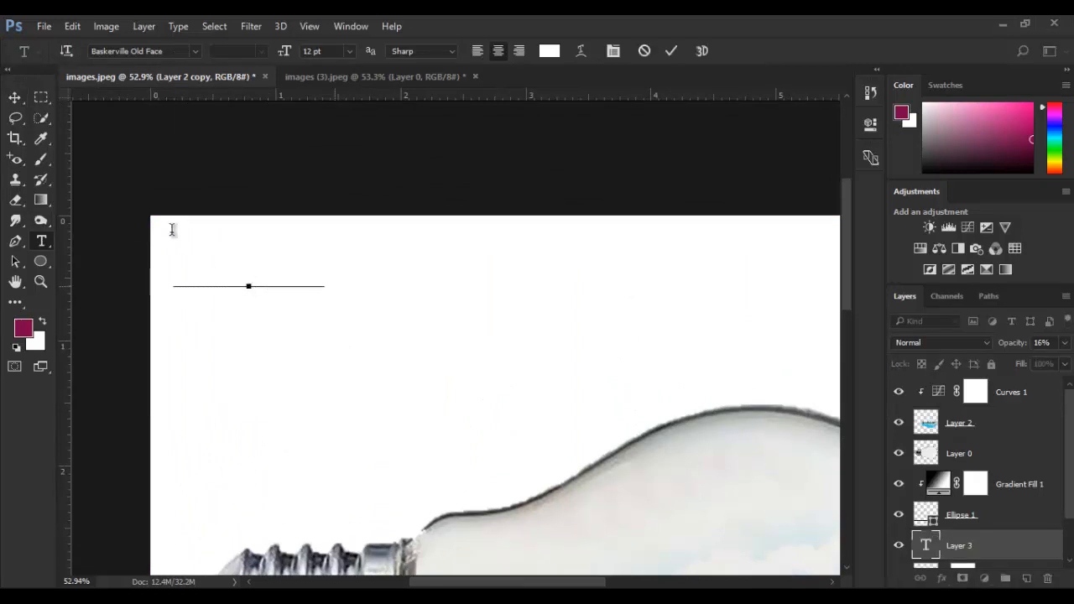
left_click(15, 97)
left_click_drag(954, 529, 950, 394)
Step: Change the color of the caption text to a saturated blue
double_click(923, 392)
left_click(550, 51)
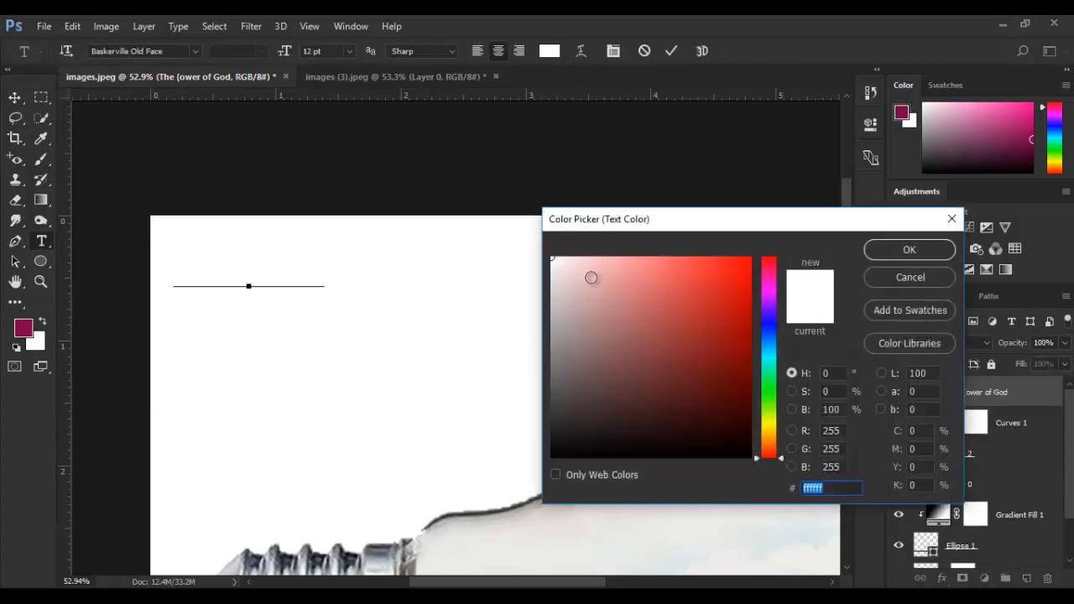
left_click(771, 325)
left_click(749, 266)
left_click(910, 250)
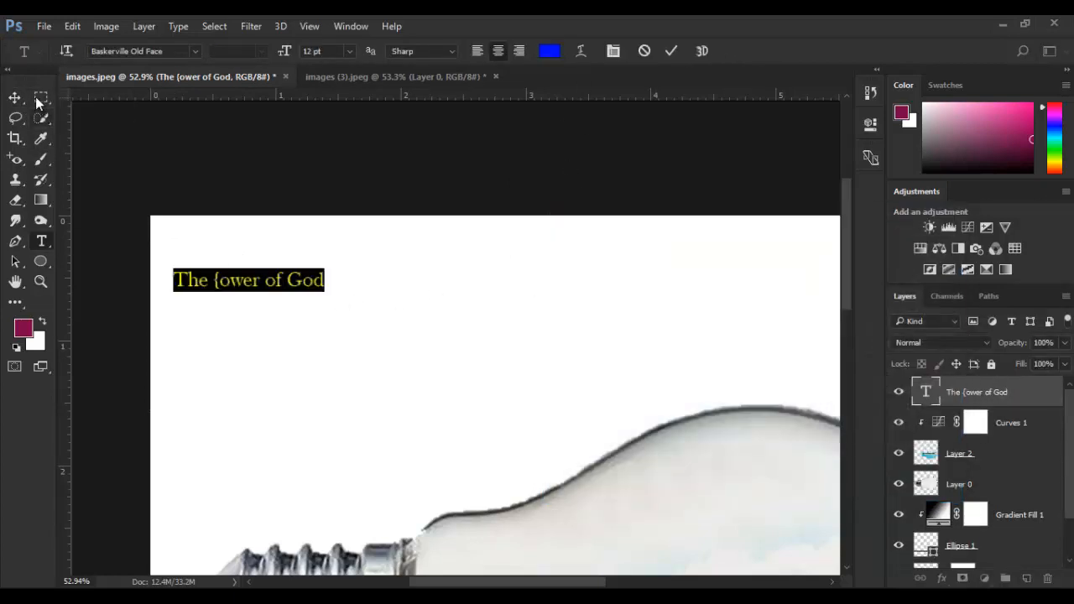
left_click(15, 97)
Step: Replace the caption text with "Power of Imagination"
double_click(924, 395)
type("Power")
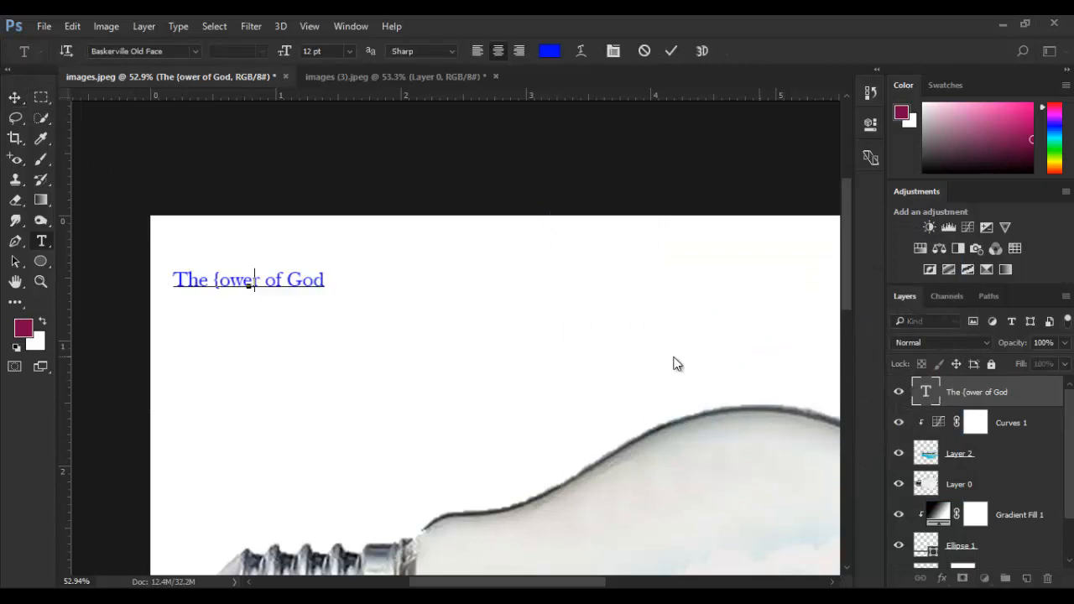
type(" of Ocen")
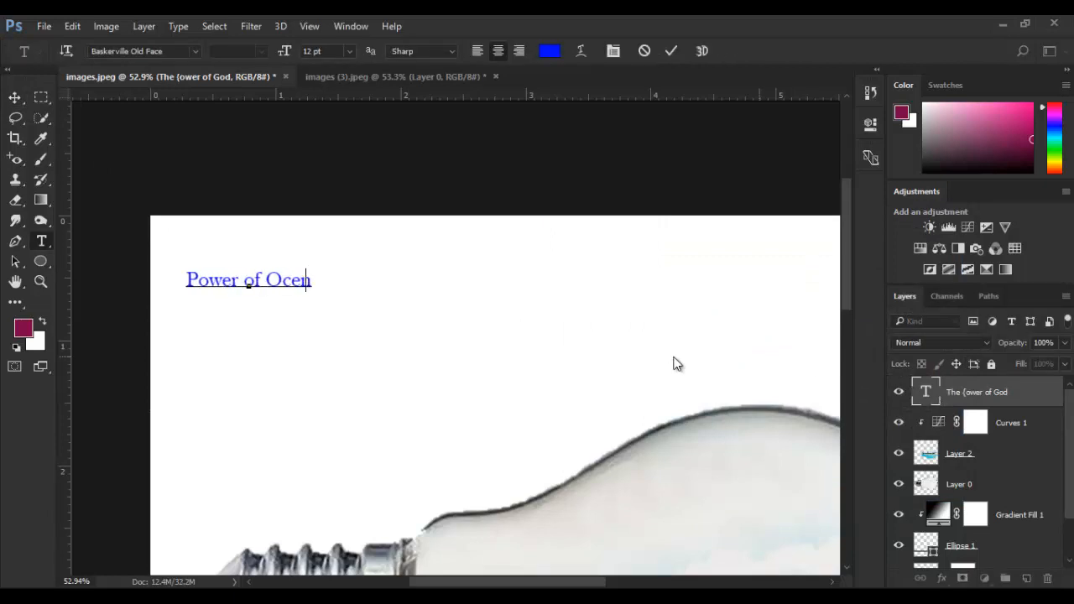
key("BackSpace")
key("BackSpace")
key("BackSpace")
type("Imagination")
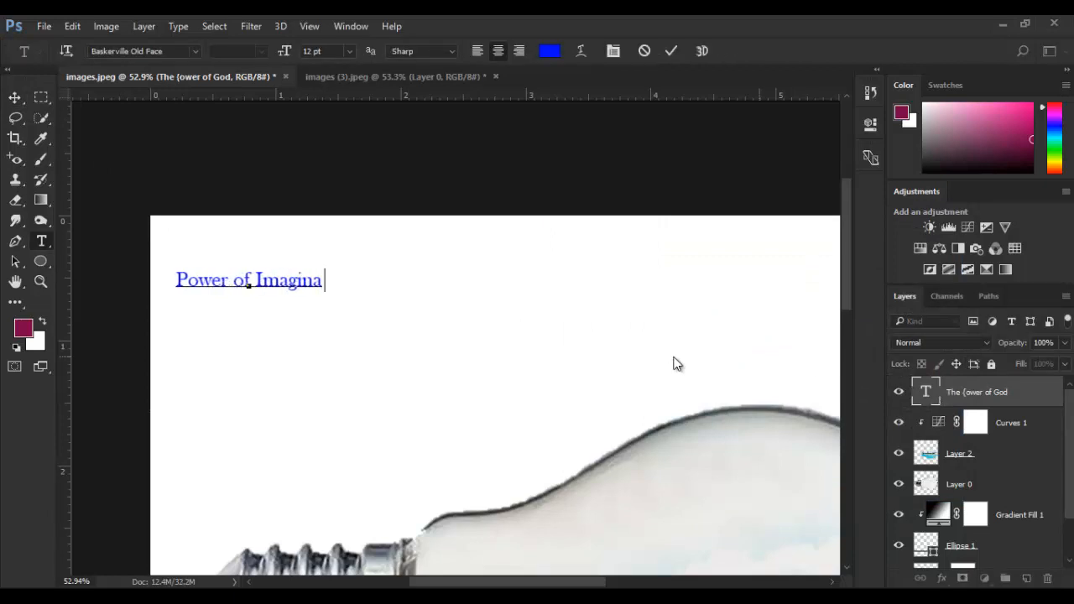
left_click(15, 98)
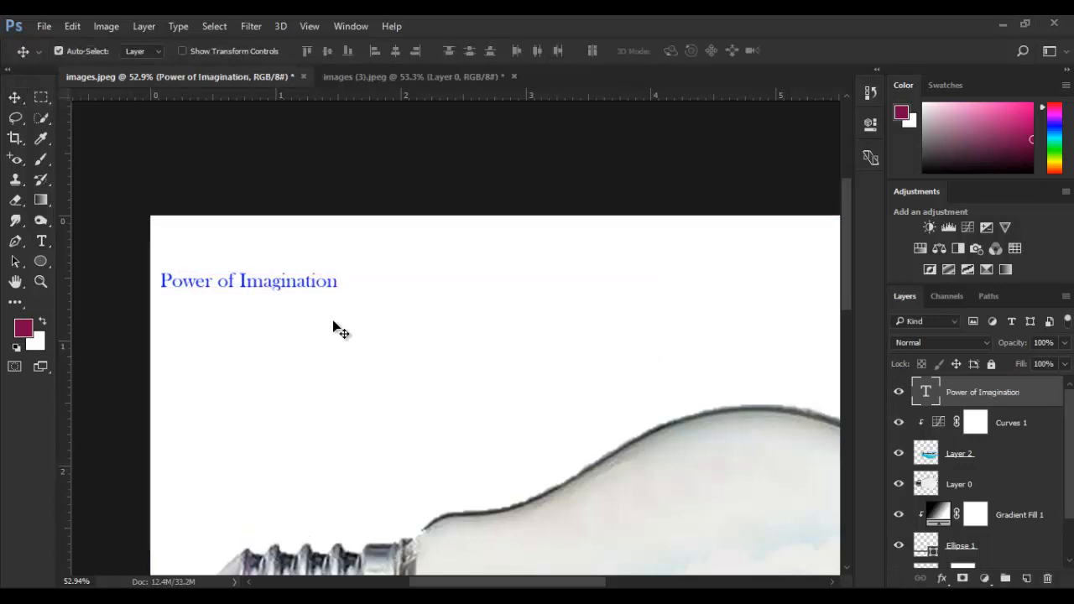
Step: Scale the caption up to 26.7 pt and reposition it near the canvas's upper-left corner
key("ctrl+t")
left_click_drag(350, 293, 531, 322)
key("Return")
key("ctrl+t")
left_click_drag(432, 288, 505, 296)
key("Return")
double_click(926, 392)
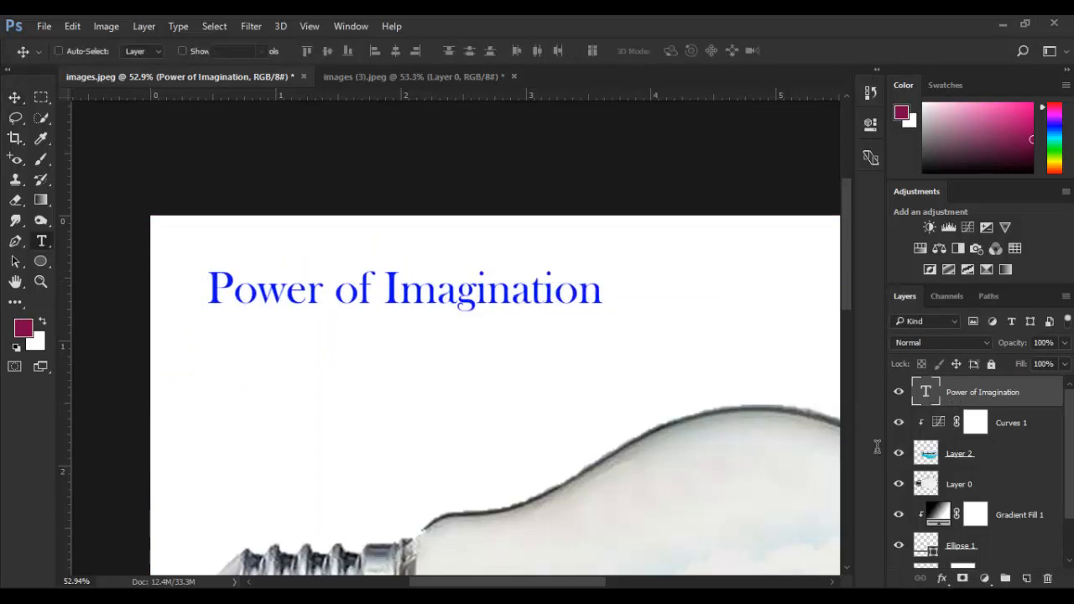
left_click(671, 50)
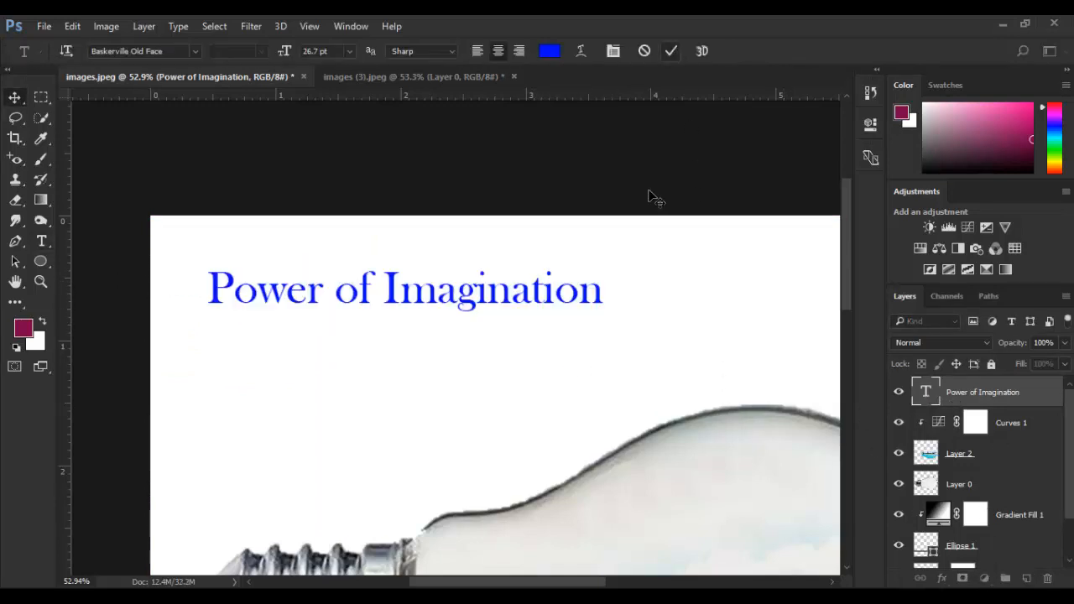
key("v")
Step: Add a Gradient Fill layer above the caption using the Orange, Yellow, Orange preset
left_click(987, 579)
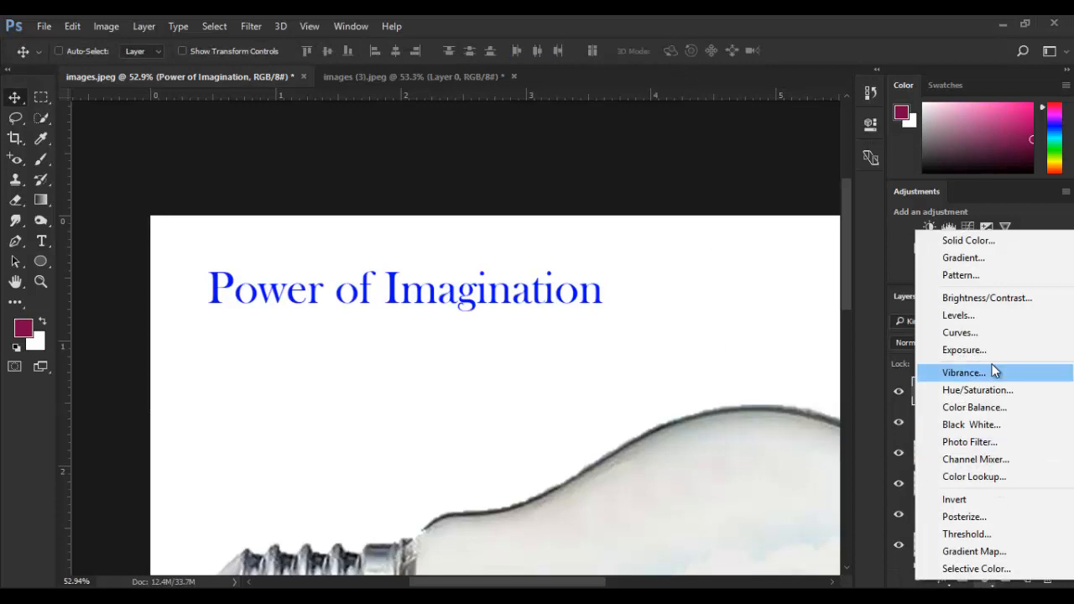
left_click(977, 259)
left_click(503, 173)
left_click(560, 142)
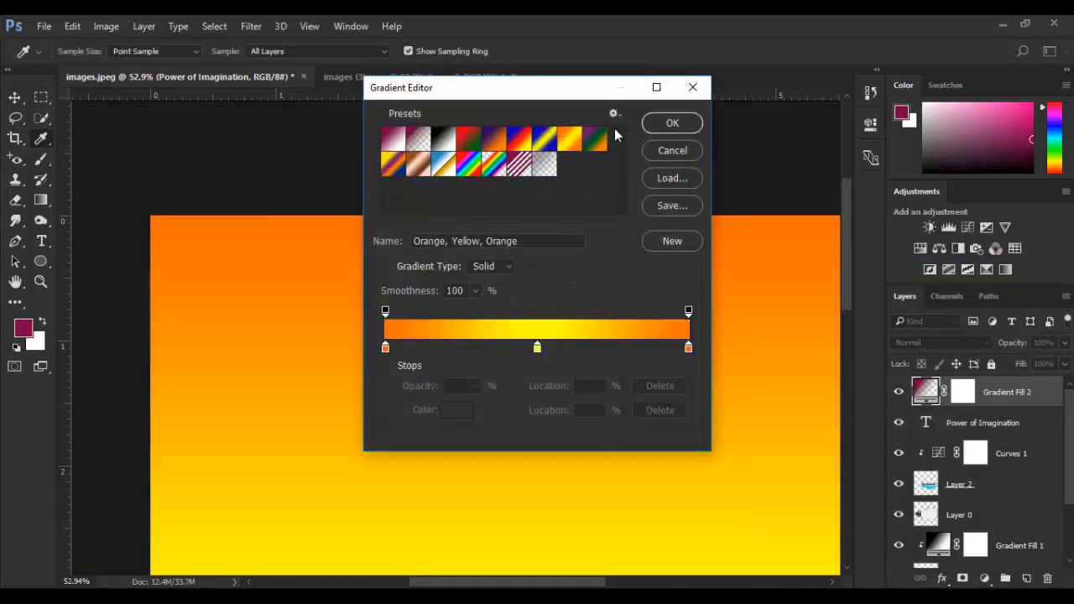
left_click(672, 122)
Step: Set the gradient fill's style to Radial and clip the layer to the caption
left_click(530, 199)
left_click(519, 242)
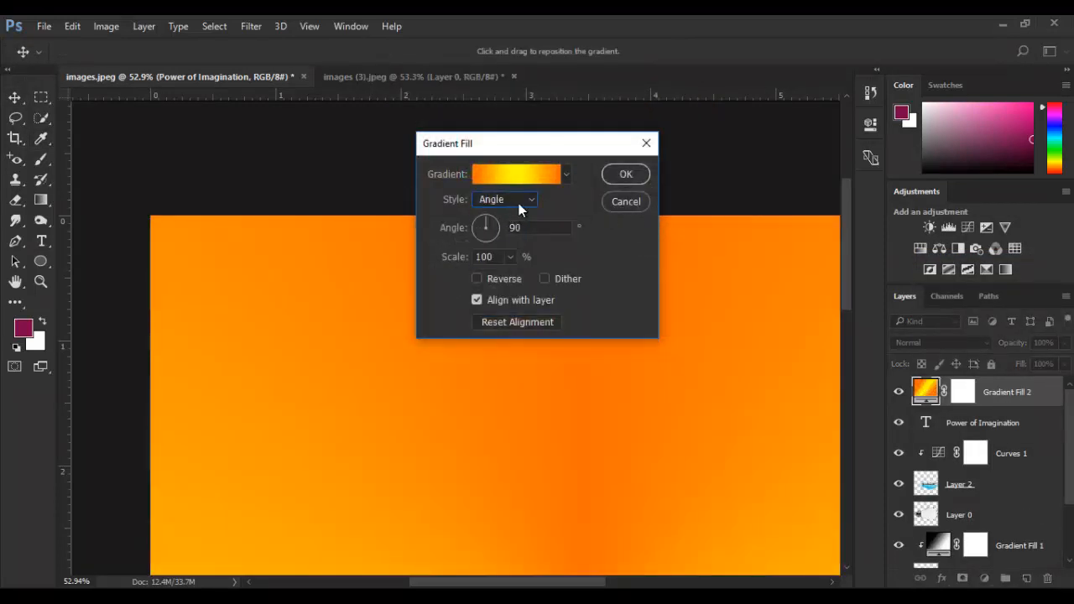
left_click(519, 203)
left_click(515, 214)
left_click(515, 204)
left_click(520, 225)
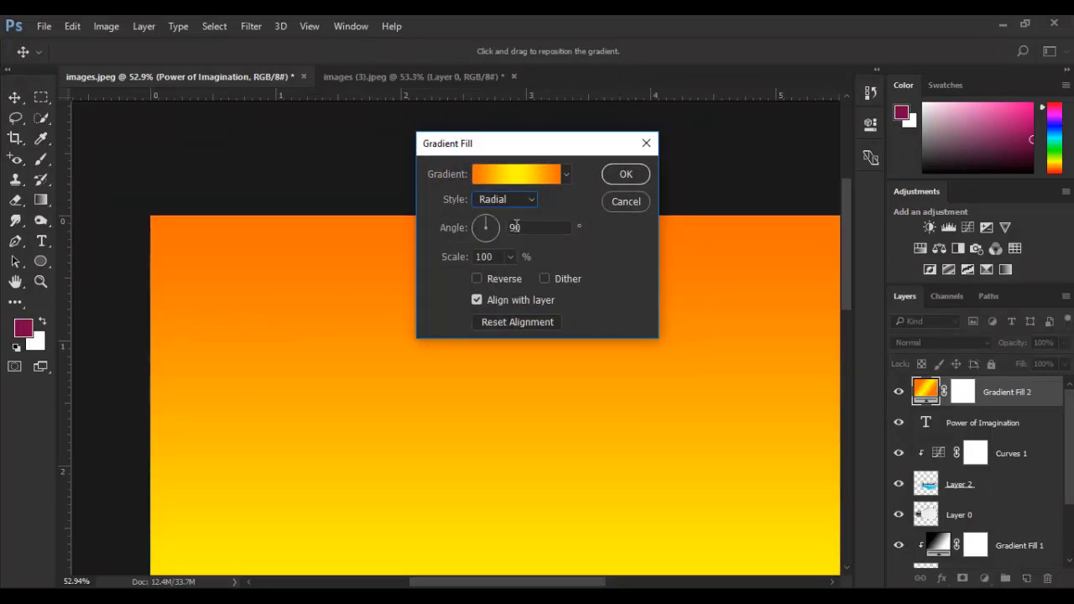
left_click(629, 175)
left_click(954, 406, "alt")
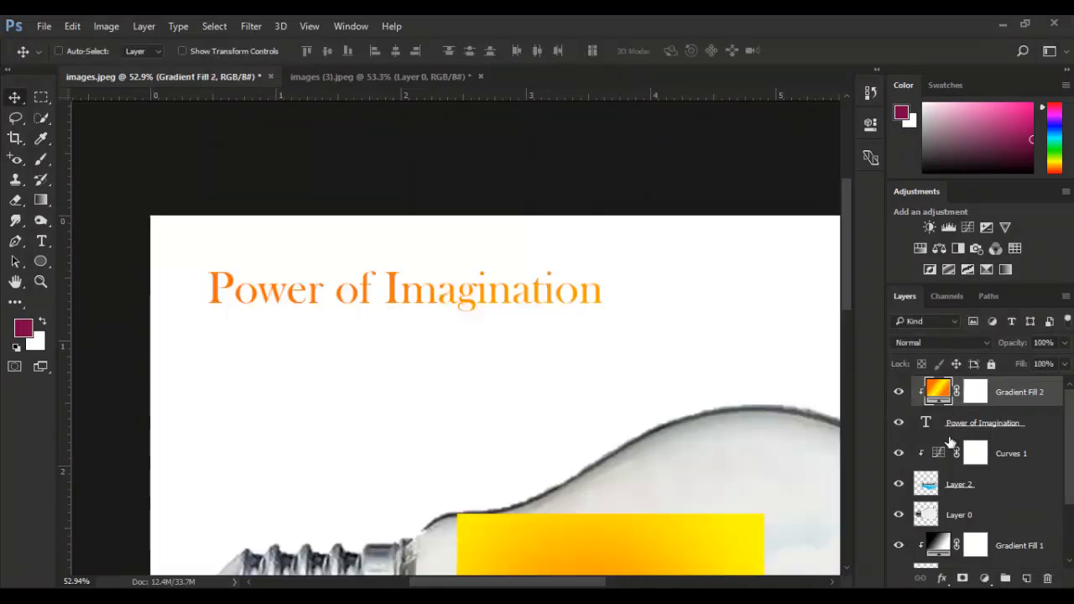
left_click_drag(482, 301, 406, 274)
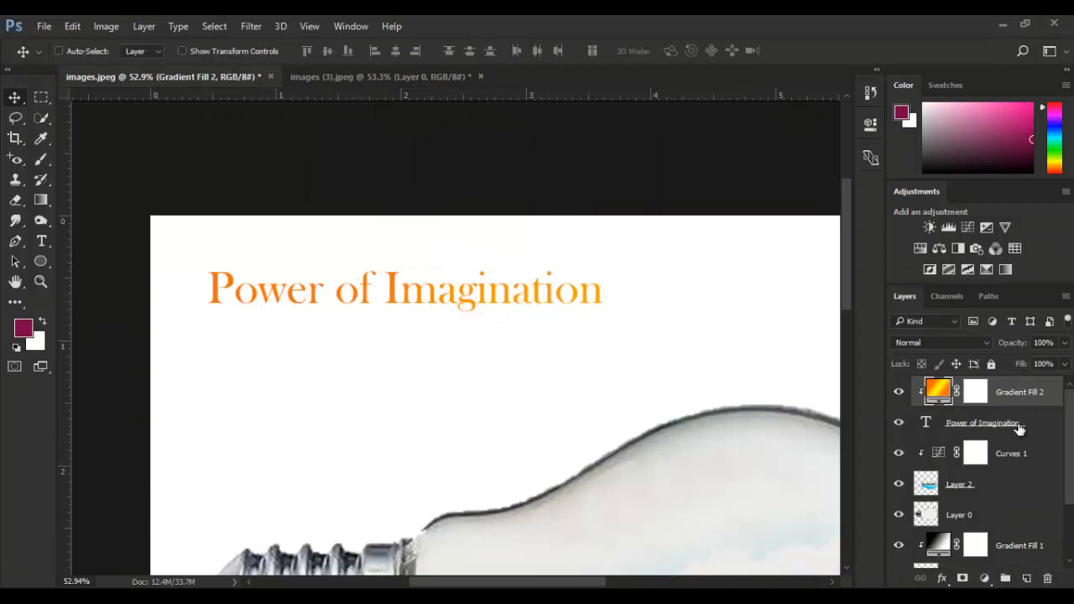
left_click_drag(478, 291, 369, 237)
scroll(530, 371, "down", 5)
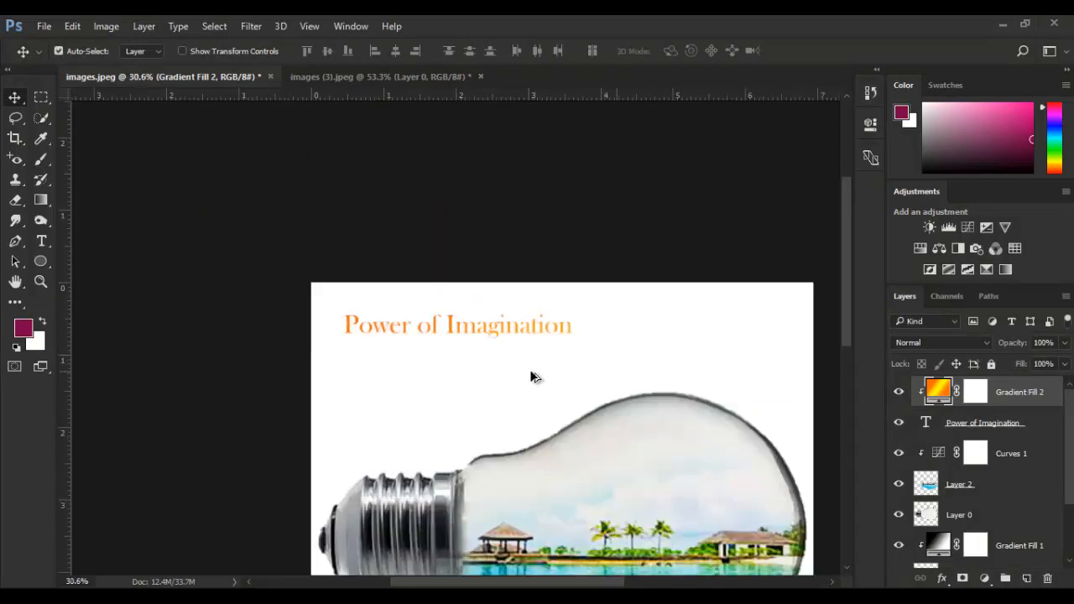
scroll(528, 372, "up", 2)
Step: Try an Exposure adjustment layer above the caption with exposure about -2.67 and offset -0.1500, and release its clipping
left_click(990, 428)
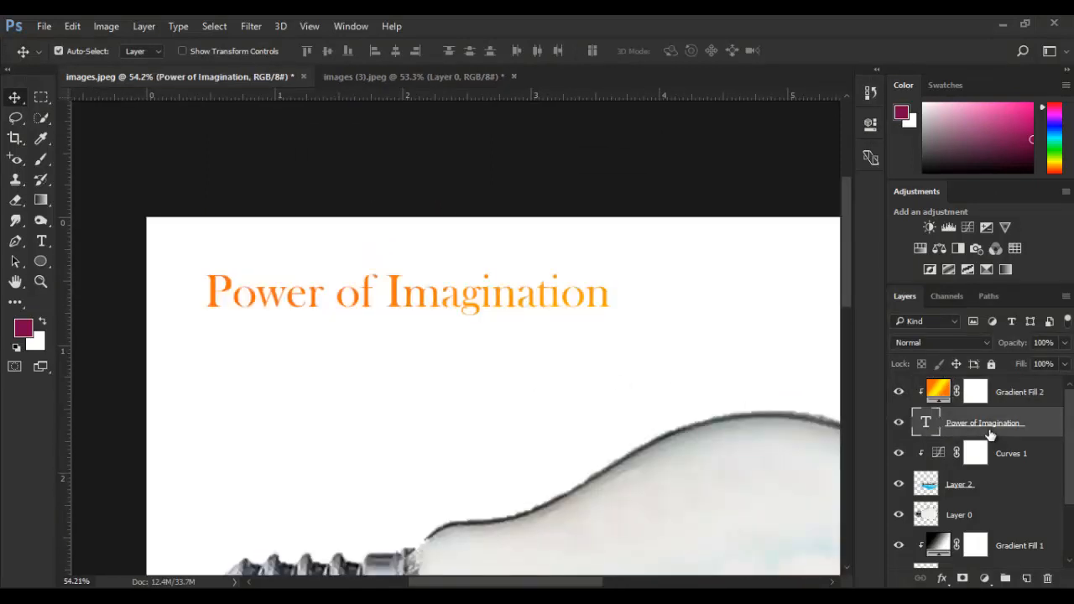
left_click(251, 26)
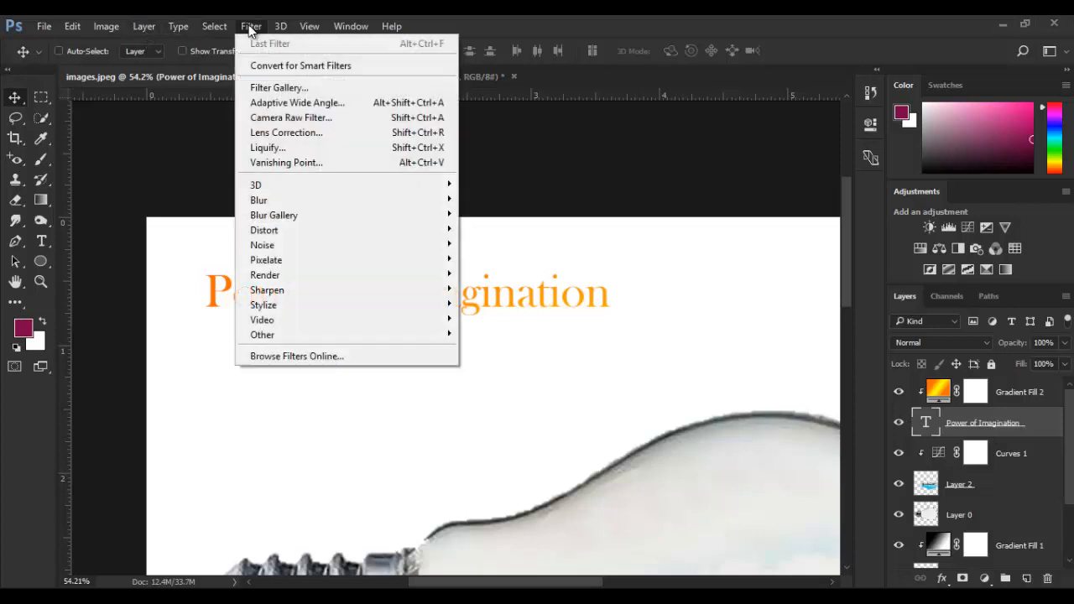
left_click(984, 579)
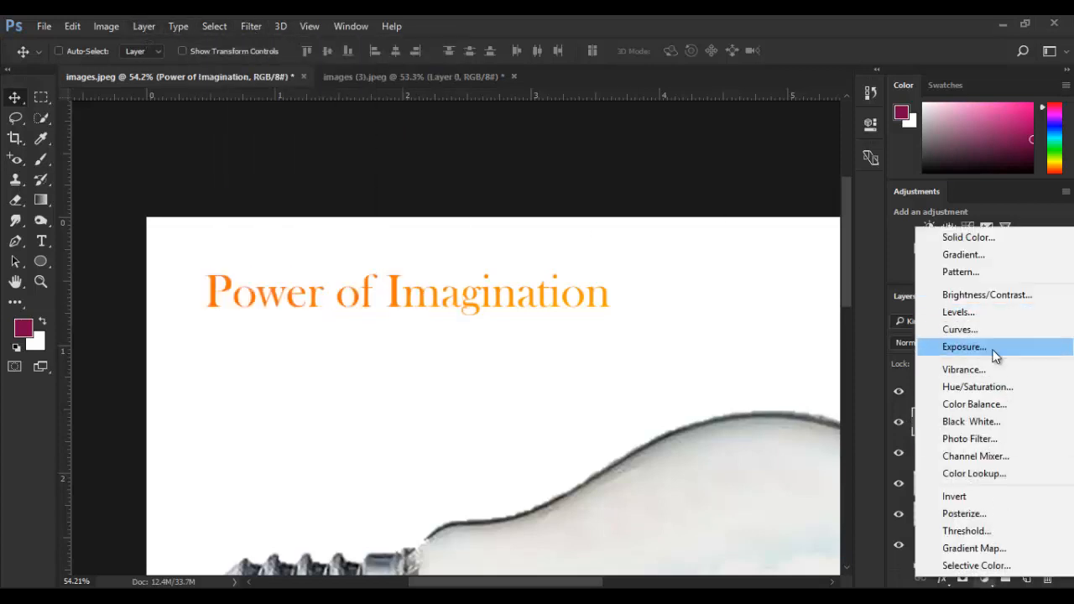
left_click(990, 347)
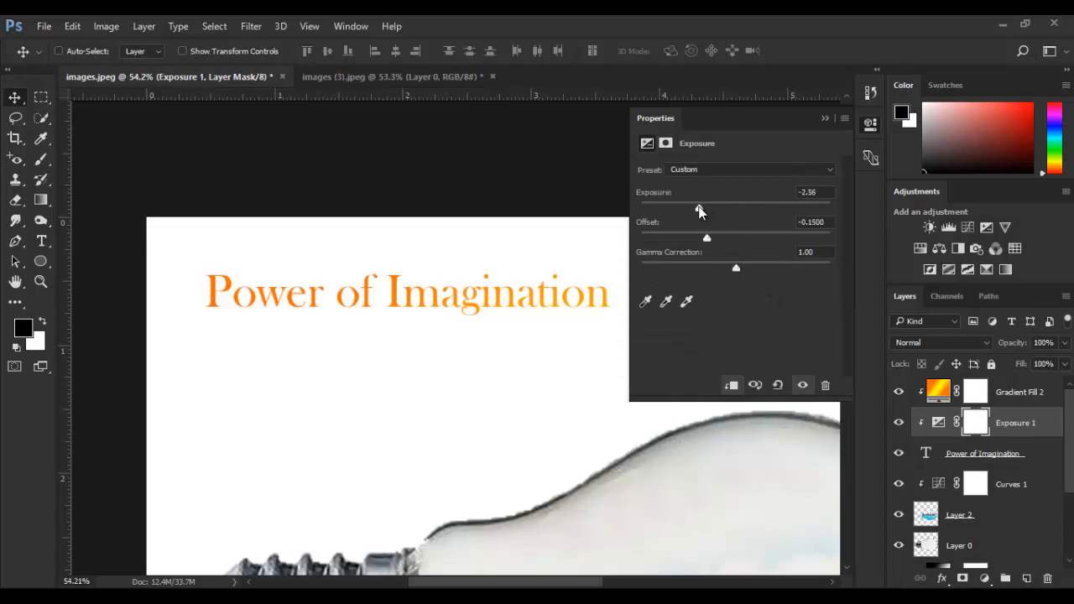
left_click(1000, 445, "alt")
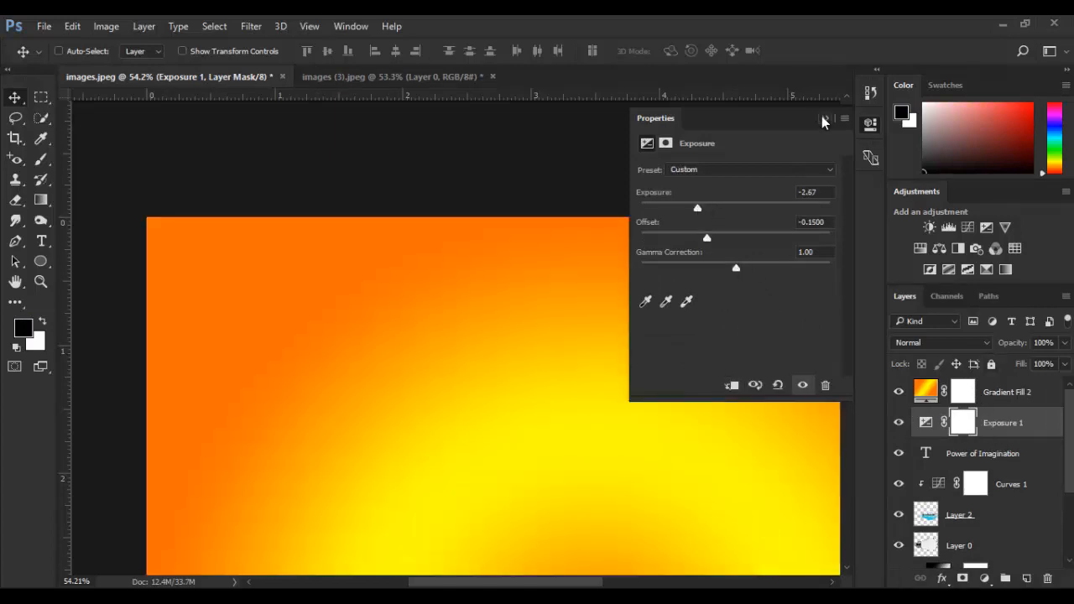
left_click(824, 118)
Step: Move the orange gradient layer below the Exposure layer, clip it to the caption again and delete the Exposure layer
left_click(992, 403, "alt")
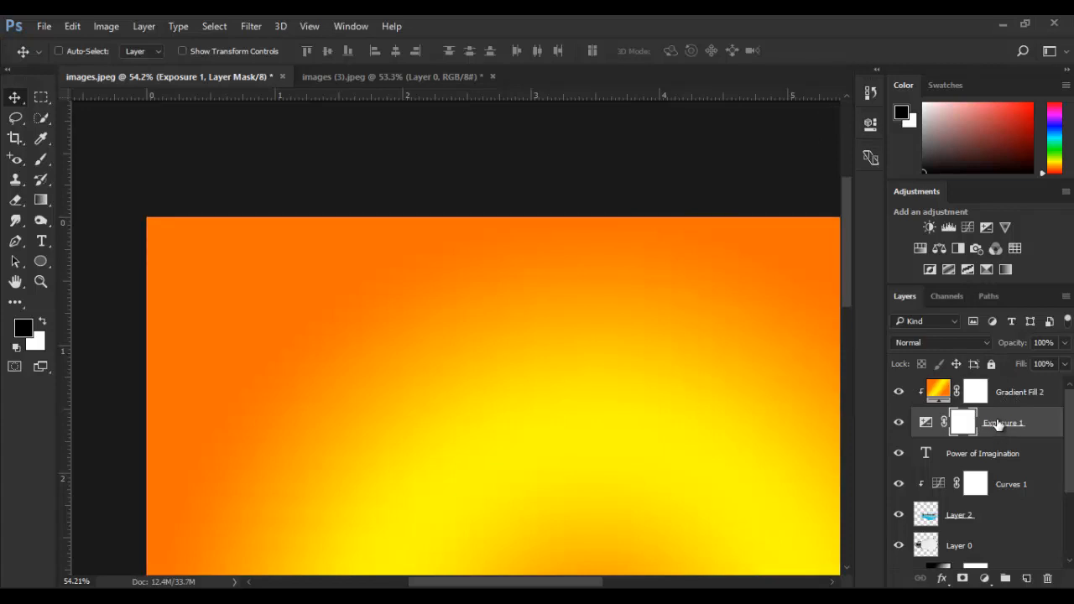
left_click_drag(999, 402, 994, 441)
left_click(978, 438, "alt")
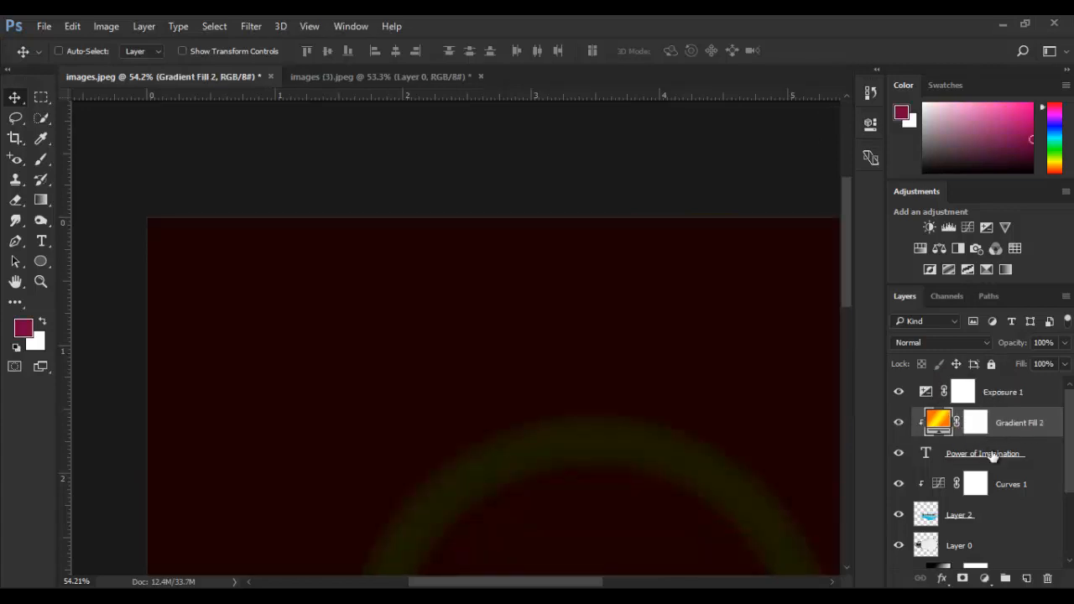
left_click(988, 403)
key("Delete")
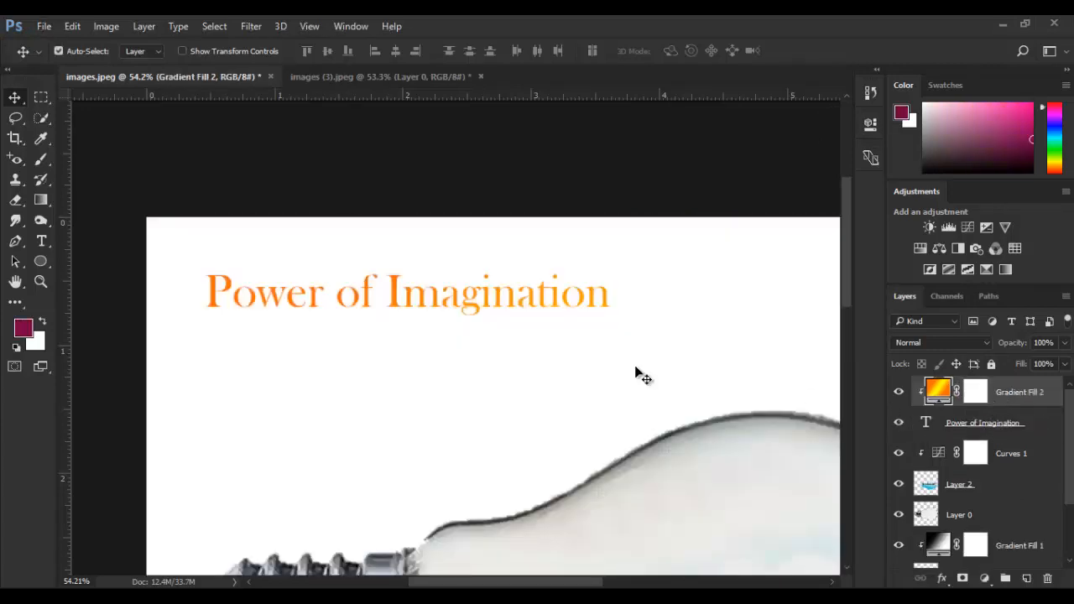
Step: Open the layer style options for the caption layer and keep the caption in view
scroll(596, 373, "down", 3)
scroll(503, 389, "up", 3)
left_click(1027, 426)
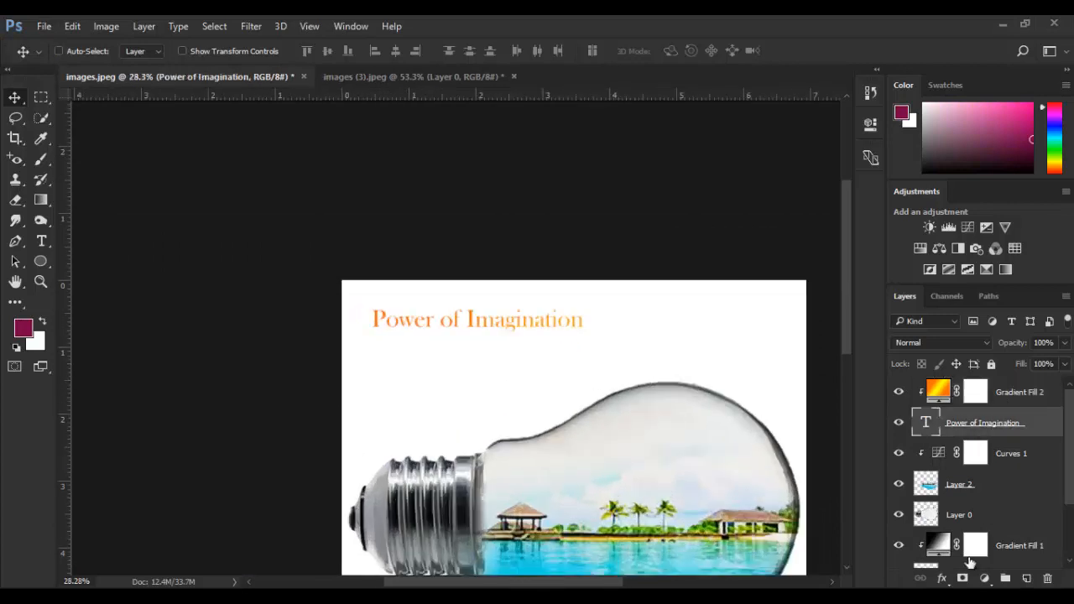
left_click(941, 579)
left_click(971, 389)
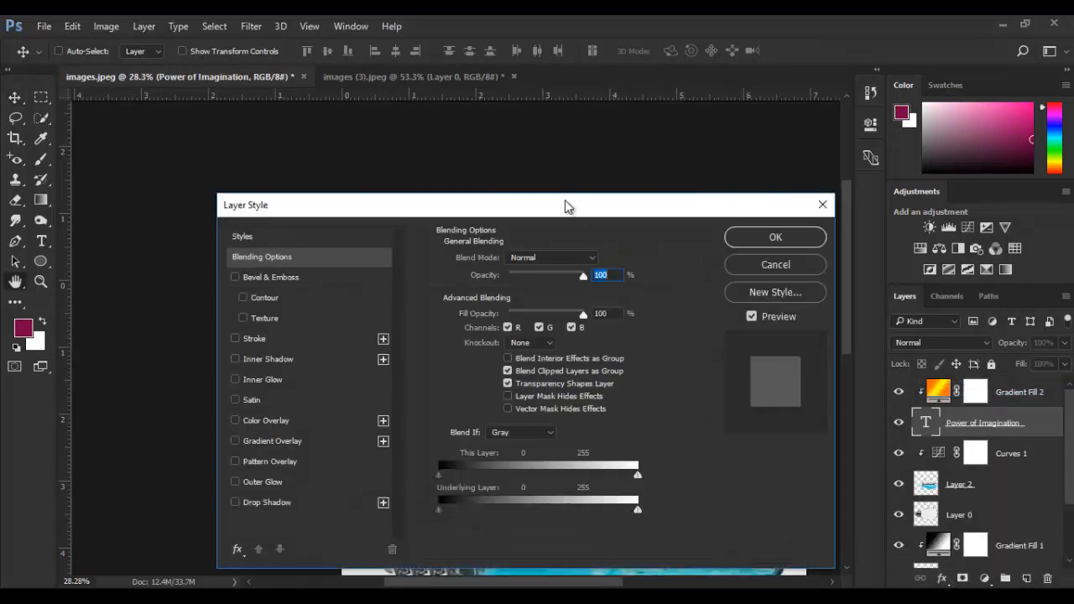
left_click_drag(568, 205, 921, 103)
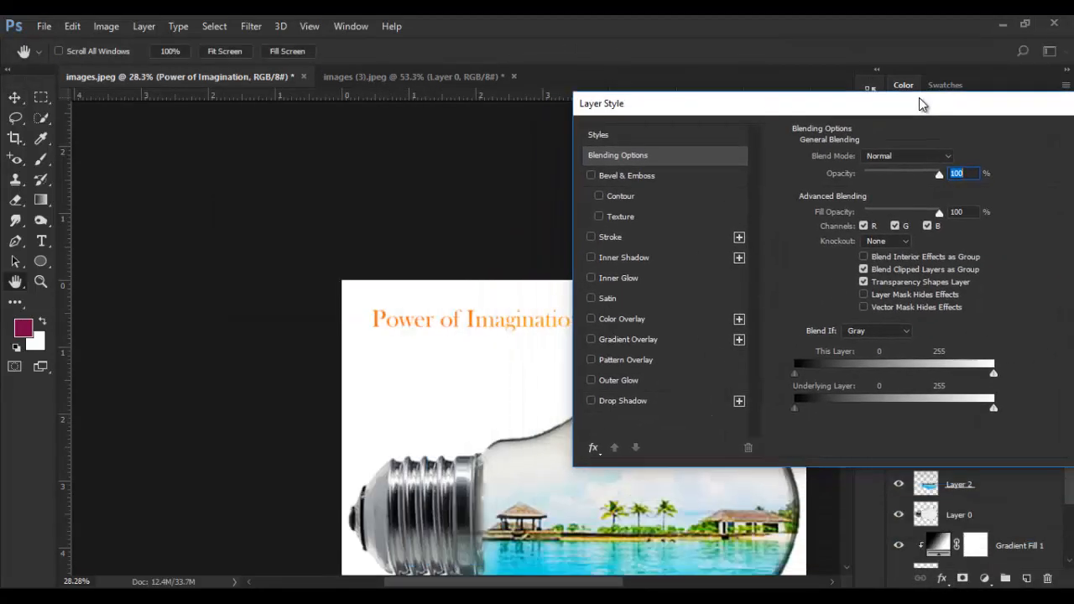
Step: Try the Satin and Color Overlay effects on the caption
left_click(597, 295)
left_click(591, 319)
left_click(592, 319)
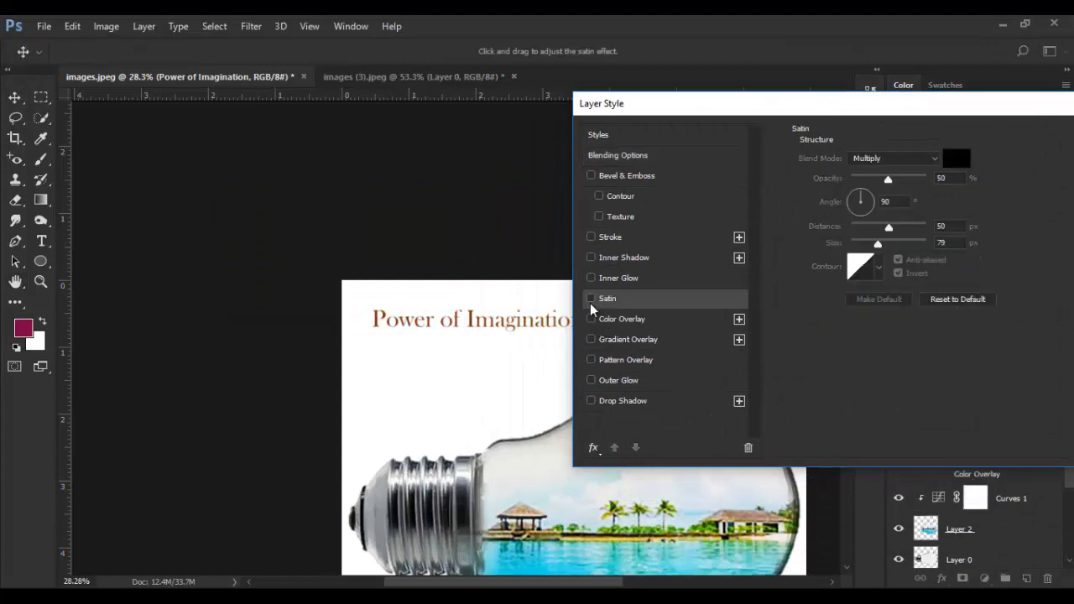
left_click(591, 299)
Step: Apply a Gradient Overlay to the caption with a linear rainbow gradient at a 52° angle and 37% scale
left_click(590, 339)
left_click(888, 195)
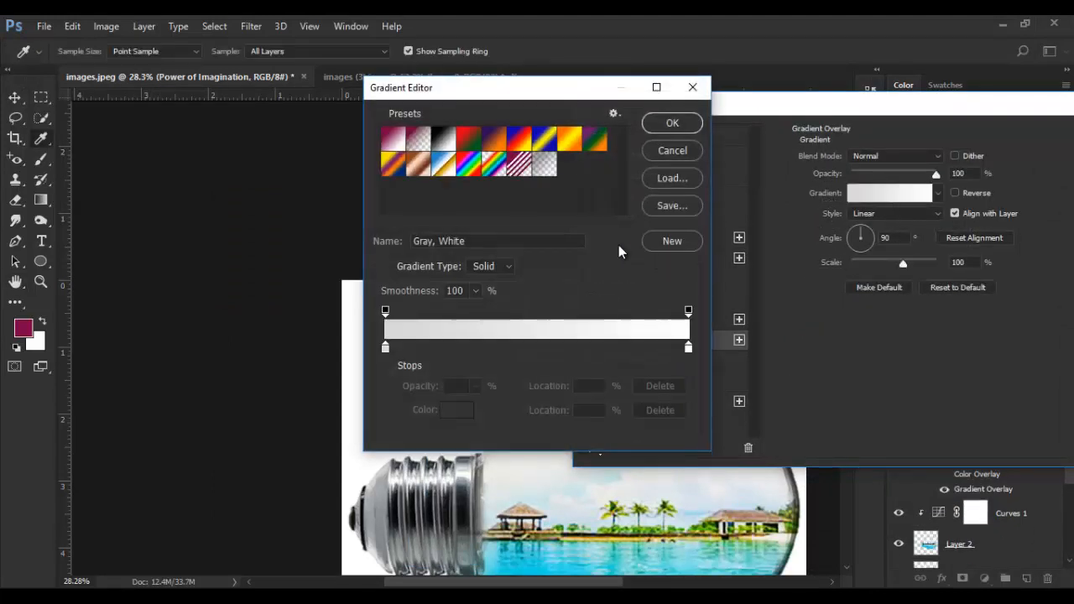
left_click(527, 171)
left_click(675, 122)
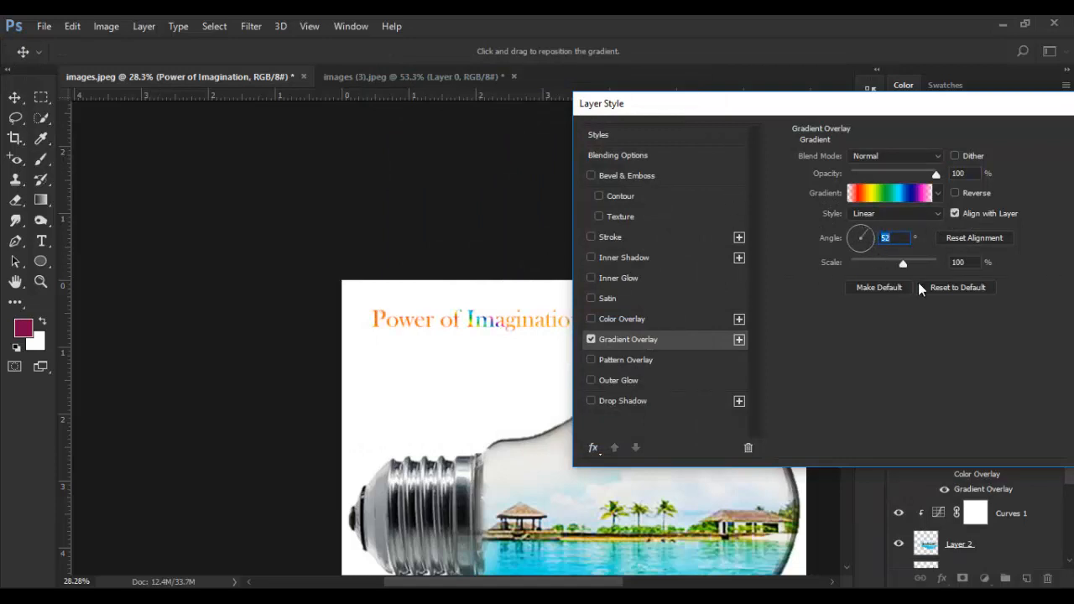
left_click_drag(893, 267, 869, 264)
left_click(592, 175)
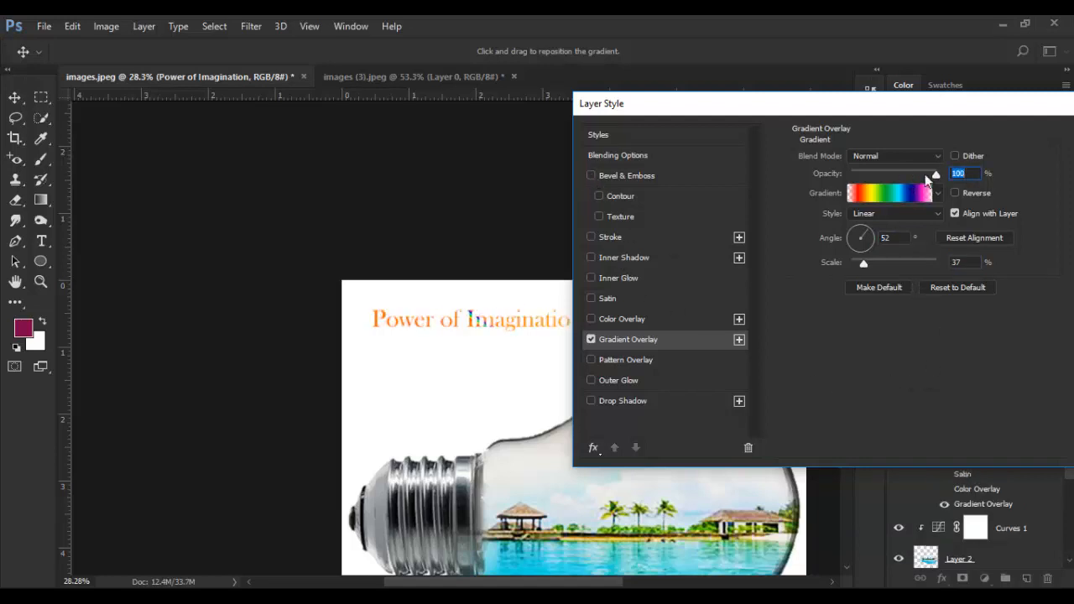
left_click_drag(923, 103, 587, 104)
left_click(824, 132)
Step: Add a Curves adjustment layer directly above the reflection layer, Layer 2 copy
scroll(681, 424, "down", 5)
scroll(719, 466, "up", 2)
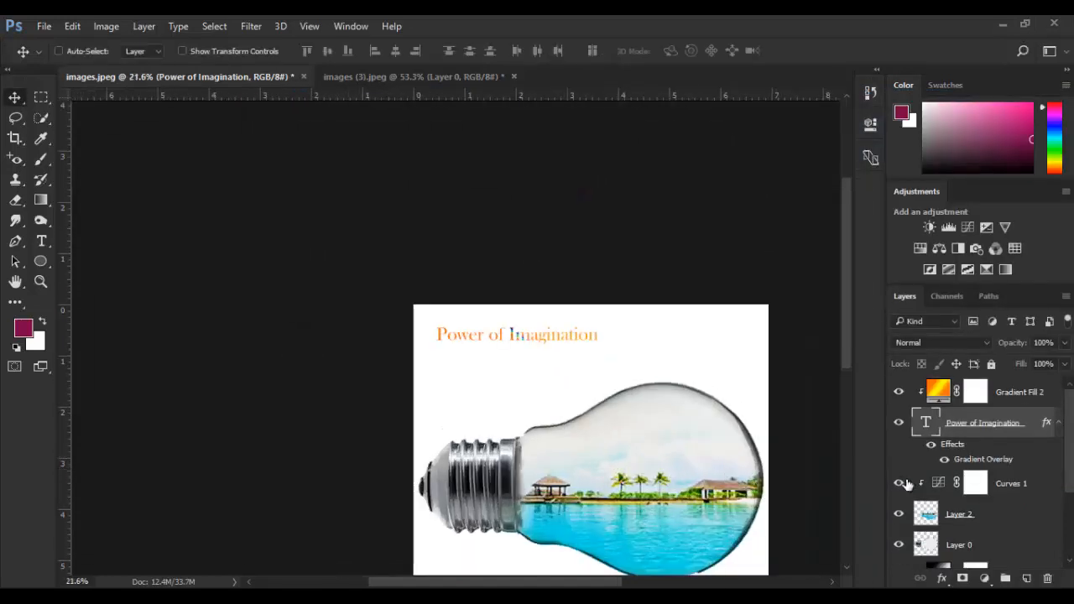
left_click(1011, 510)
scroll(1028, 498, "down", 2)
scroll(973, 454, "down", 1)
left_click(894, 522)
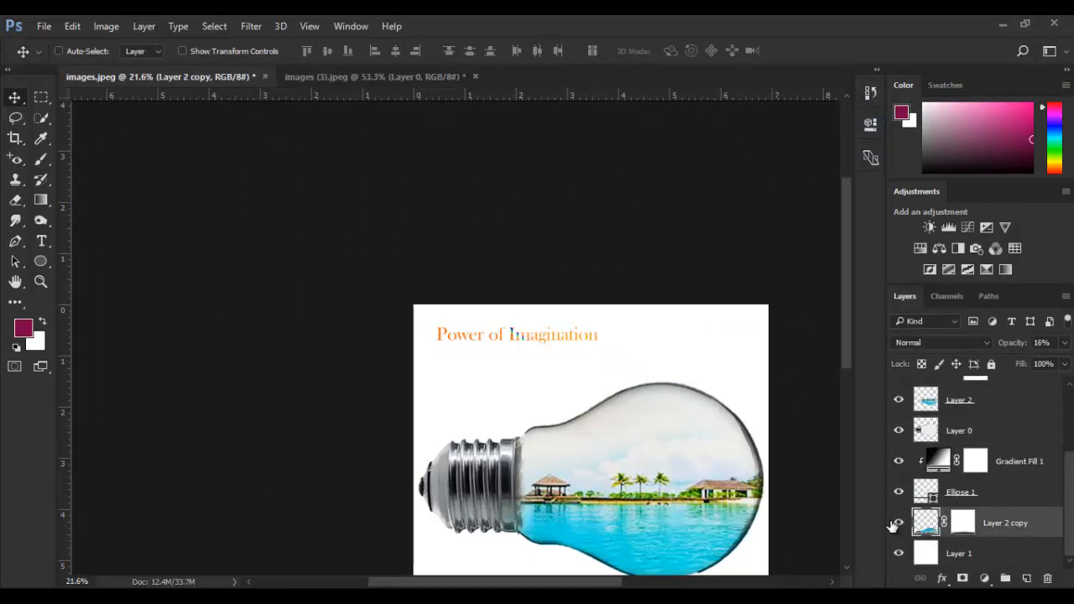
left_click(900, 432)
left_click(900, 432)
left_click(1005, 580)
left_click(989, 335)
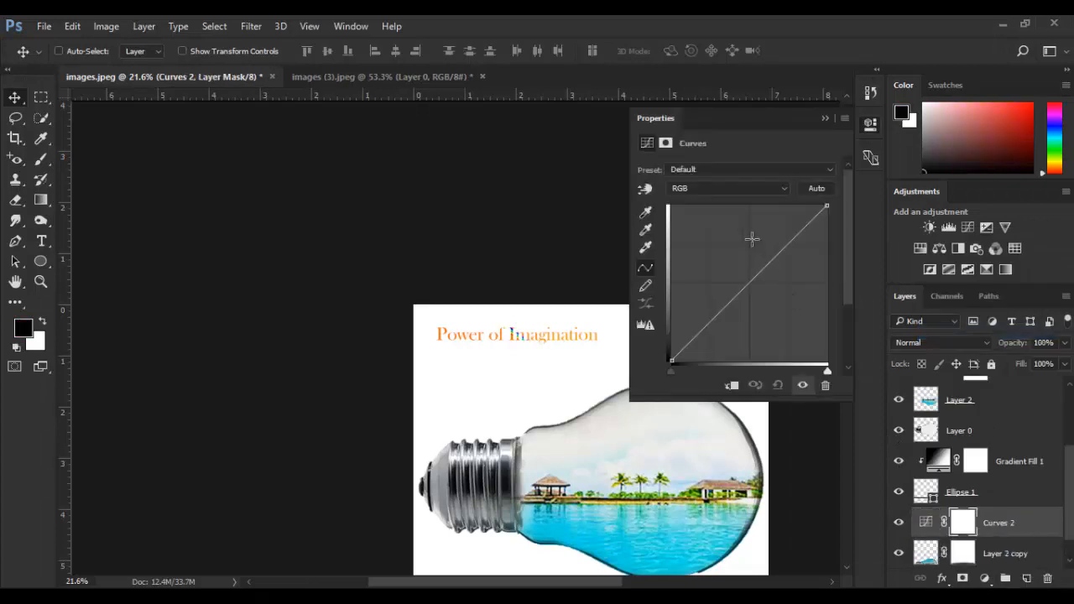
left_click(822, 119)
key("ctrl+0")
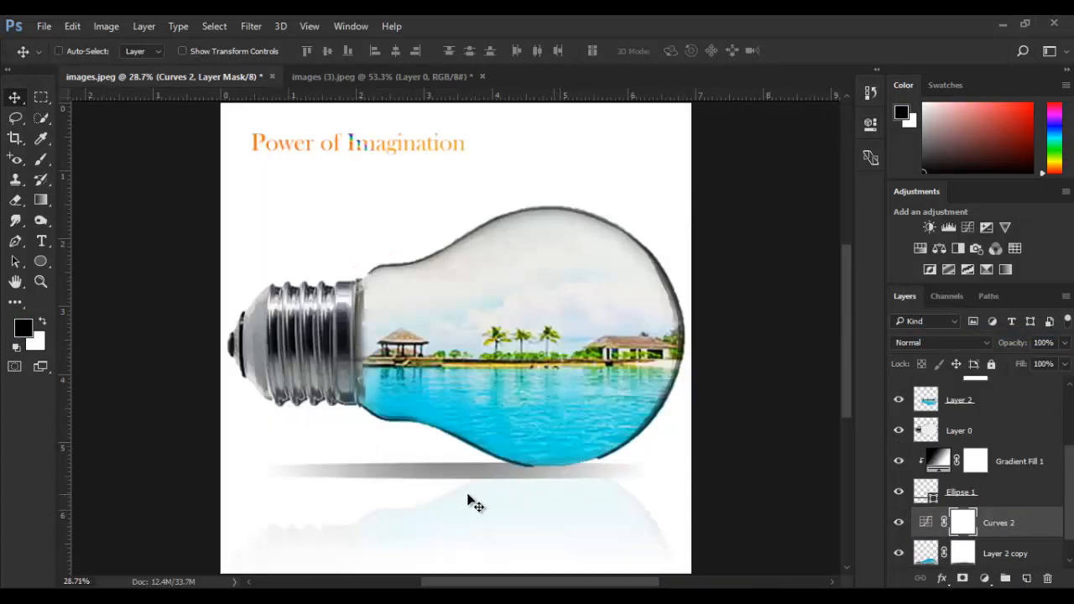
Step: Switch to File Explorer and browse the Editing folder's image collections, including the tigers folder
left_click(1002, 23)
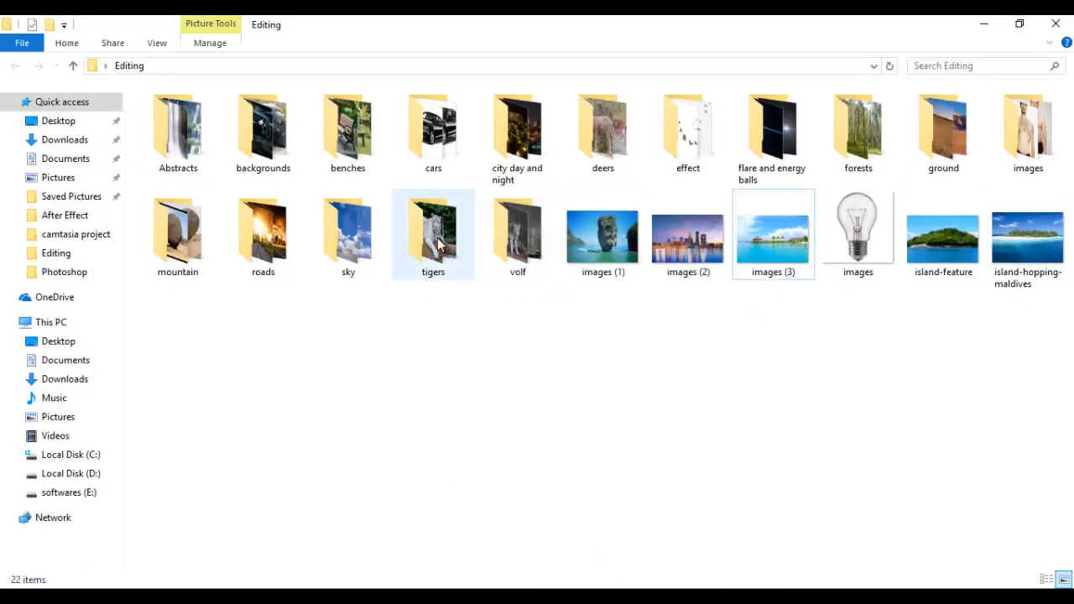
double_click(437, 237)
left_click(18, 72)
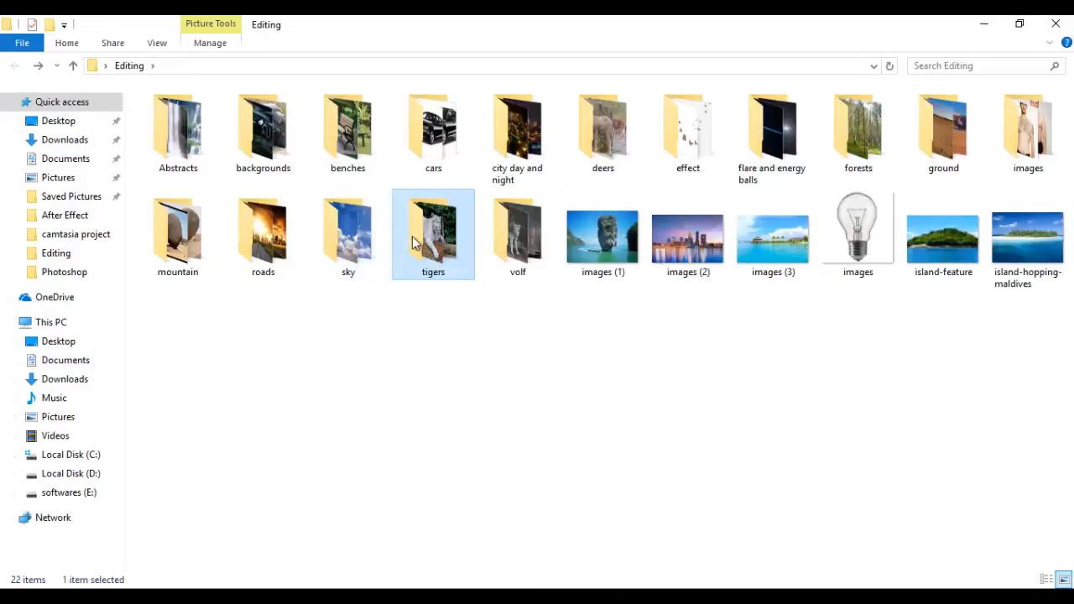
double_click(428, 238)
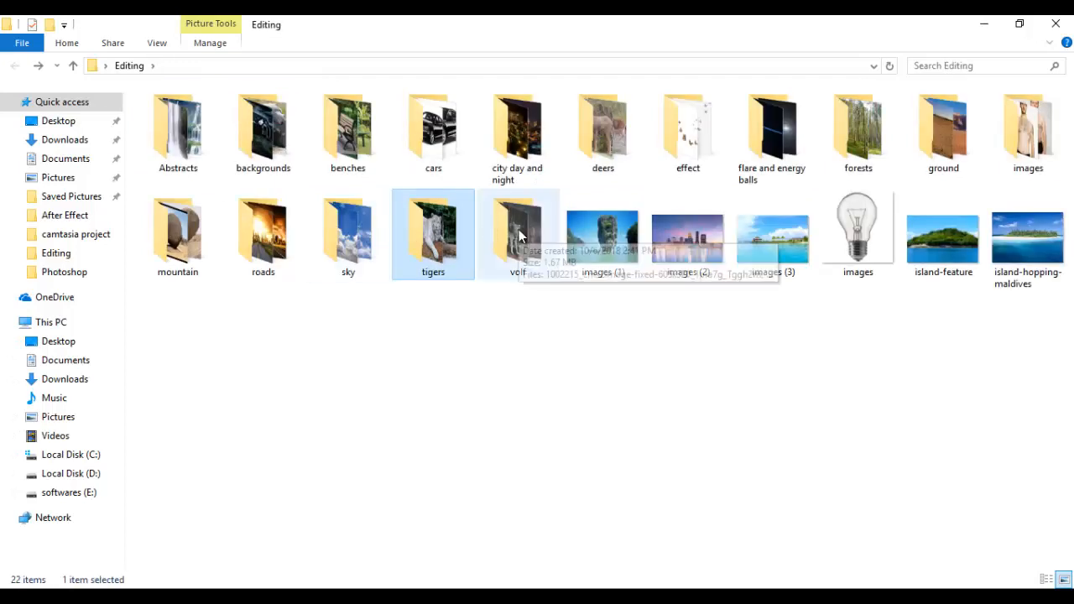
Step: Open the images folder and preview the girl pirate costume picture, closing the preview when done
left_click(519, 233)
double_click(1032, 135)
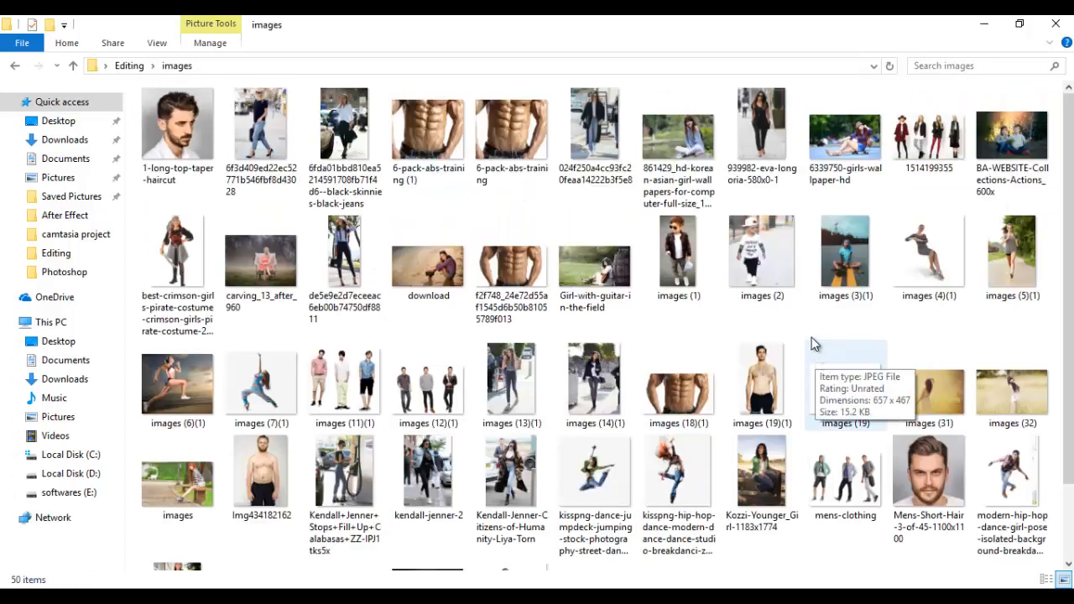
double_click(179, 255)
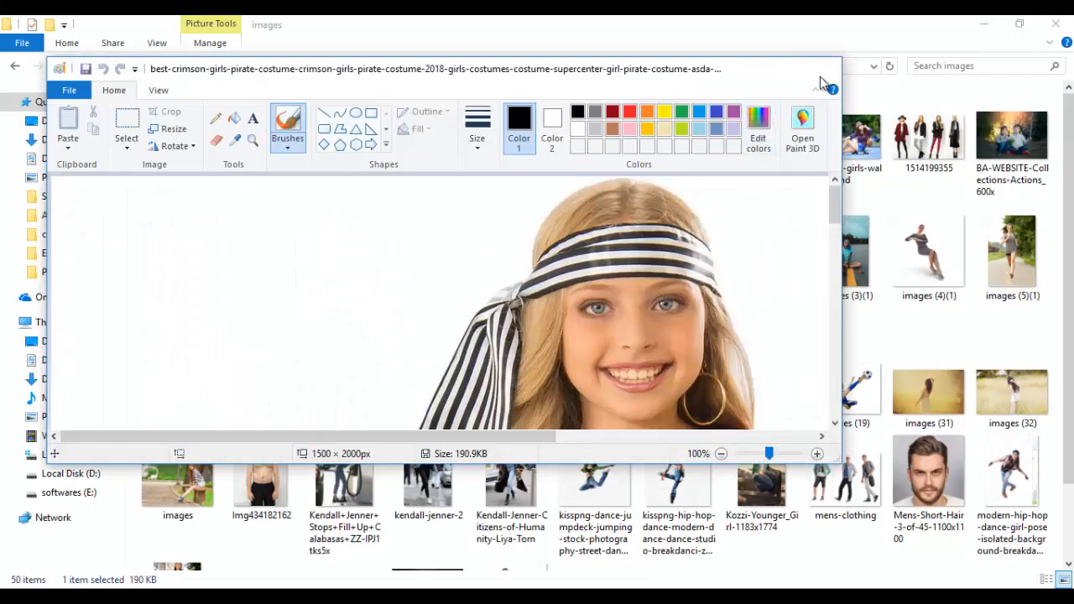
left_click(820, 77)
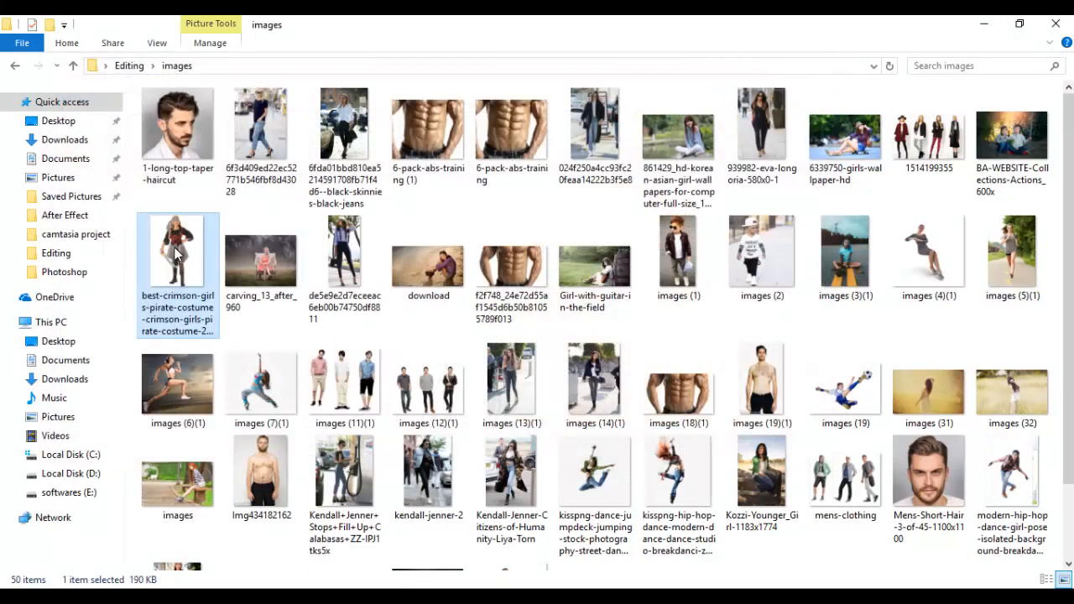
scroll(245, 350, "down", 2)
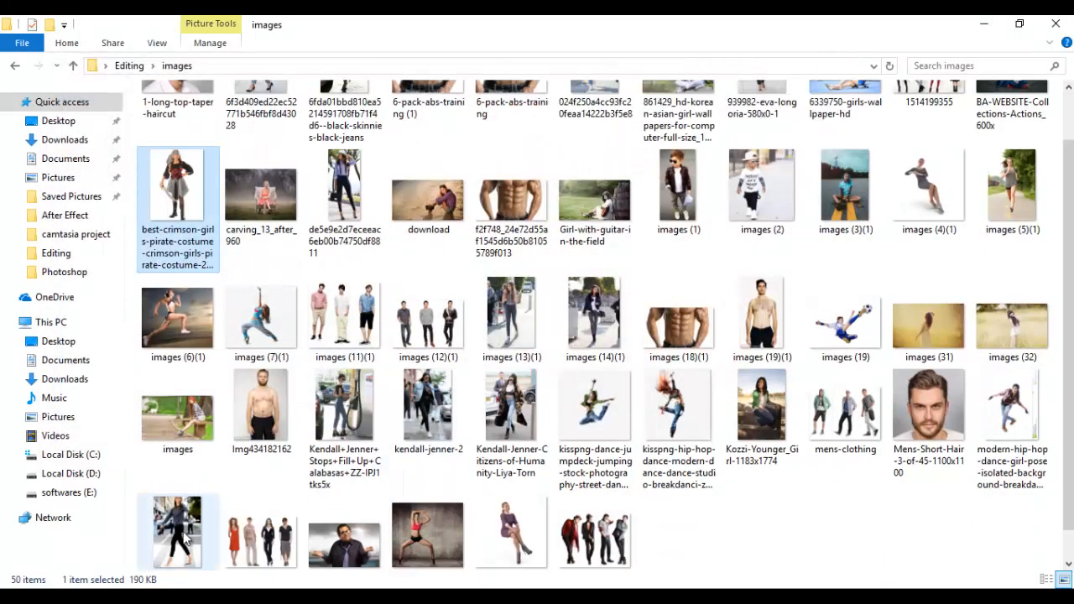
left_click_drag(178, 417, 810, 80)
scroll(485, 382, "up", 3)
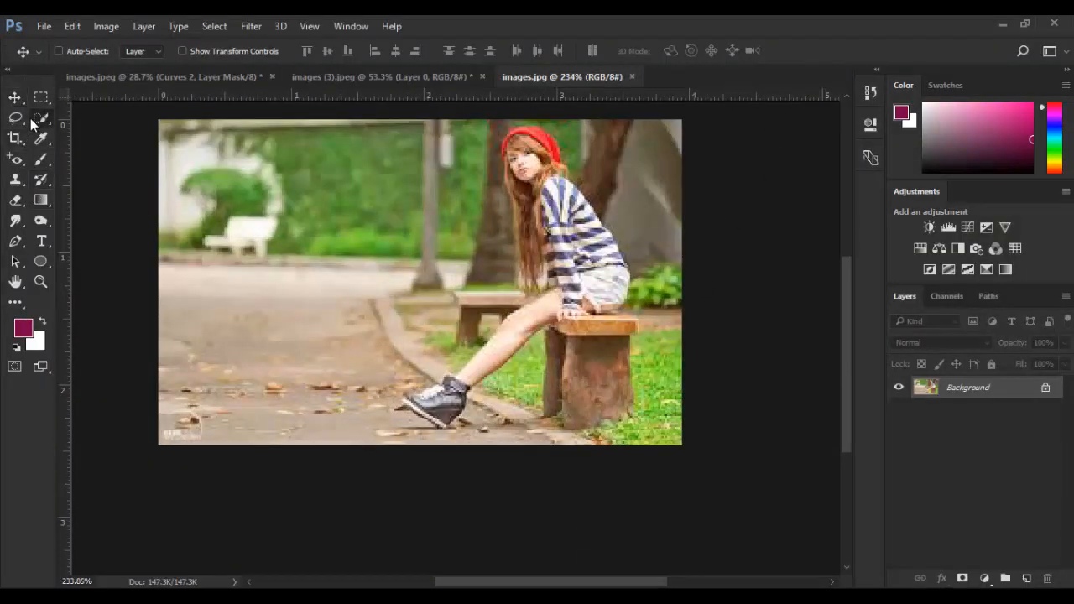
left_click(40, 118)
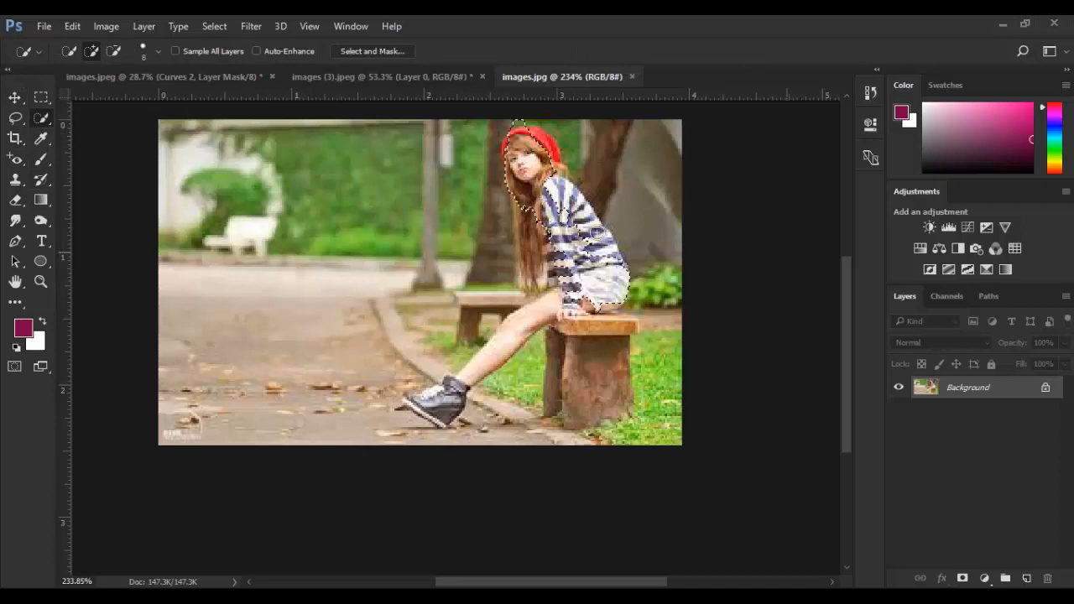
mouse_move(534, 128)
left_mouse_down()
mouse_move(517, 113)
mouse_move(510, 141)
left_mouse_up()
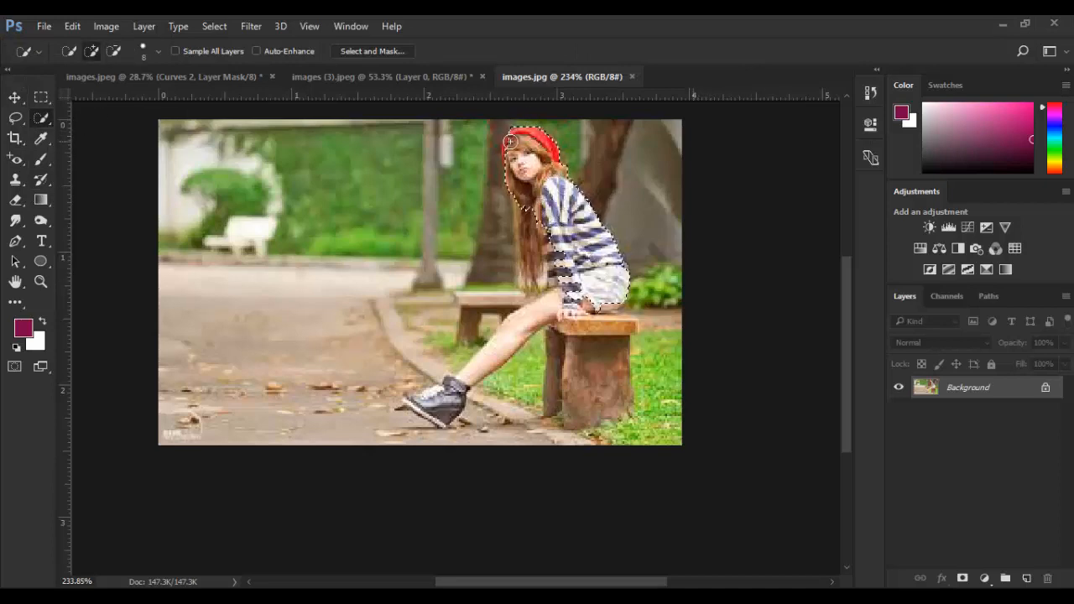
left_click(632, 77)
Step: Switch back to File Explorer and open the girl pirate costume picture in Photoshop
key("alt+Tab")
left_click(780, 476)
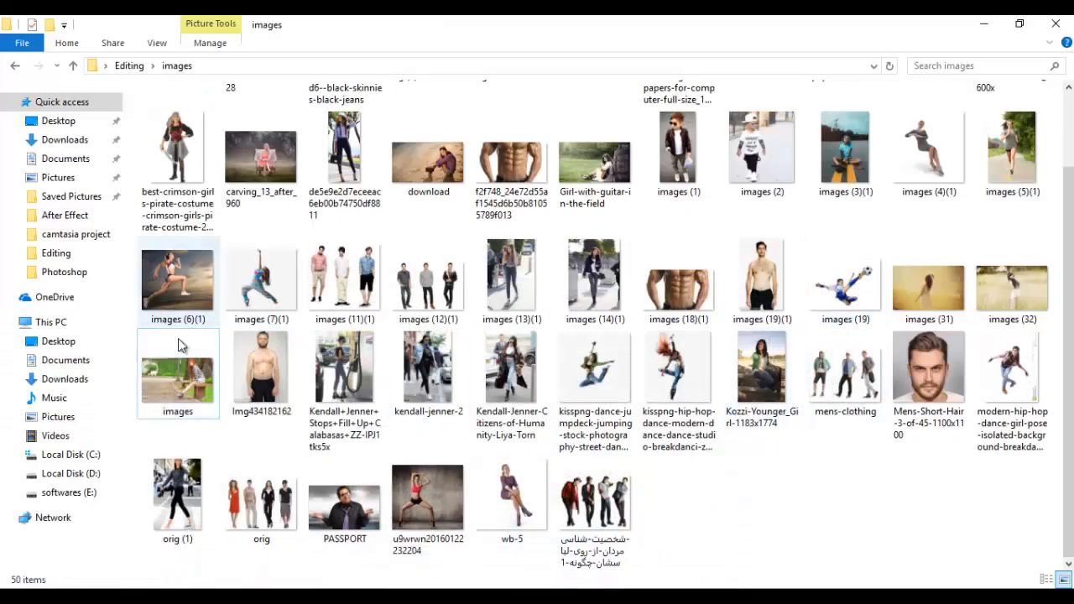
left_click_drag(177, 159, 907, 58)
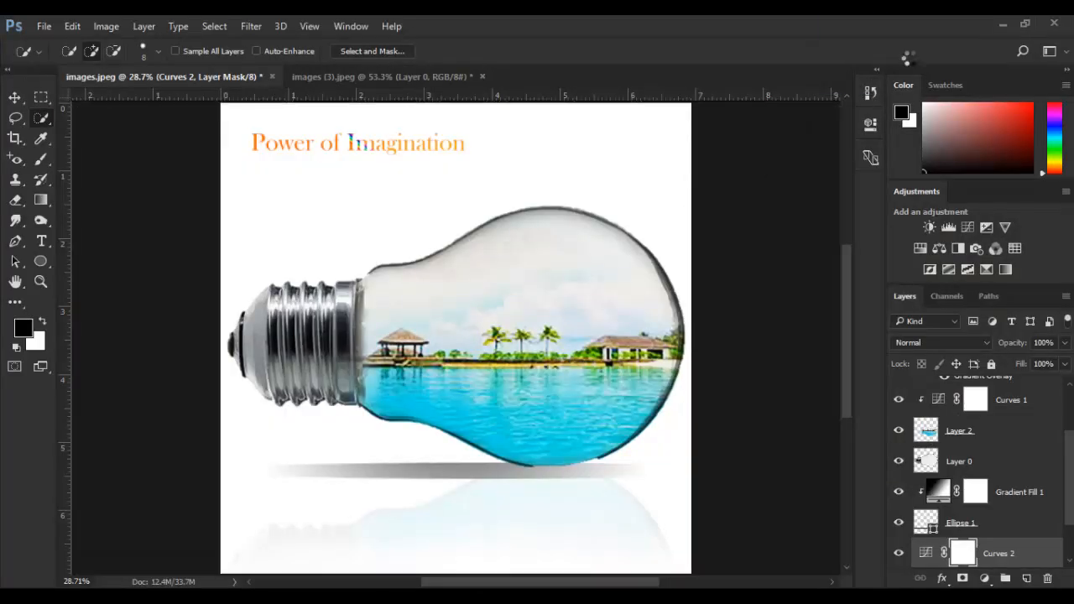
Step: Quick-select the white background around the pirate girl, excluding the hair above her headband from the selection
mouse_move(358, 224)
left_mouse_down()
mouse_move(336, 270)
mouse_move(314, 457)
mouse_move(327, 490)
mouse_move(534, 460)
mouse_move(573, 321)
mouse_move(575, 219)
left_mouse_up()
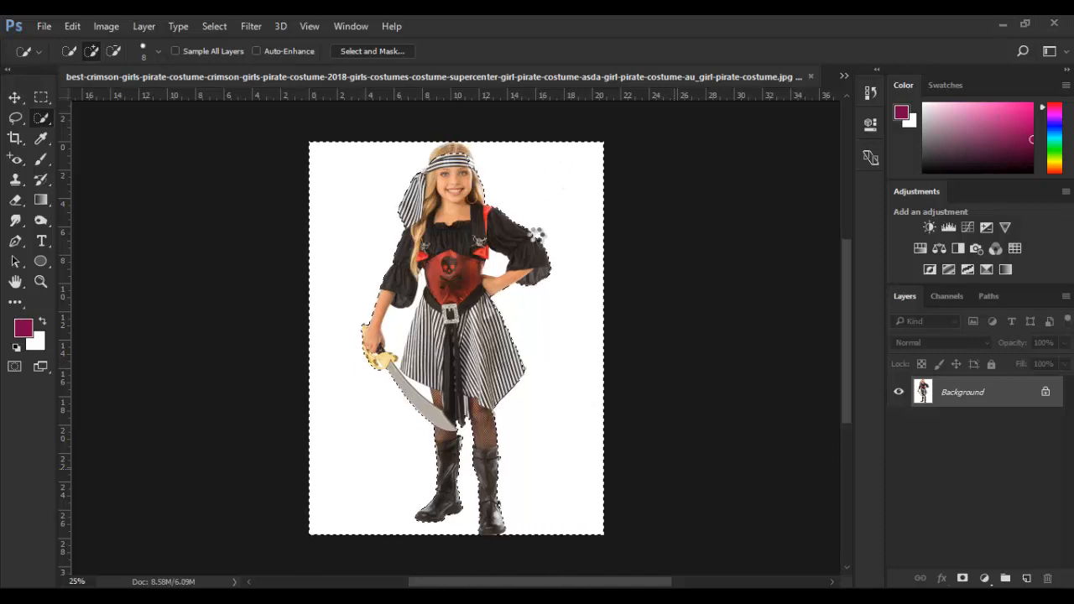
scroll(568, 304, "up", 3)
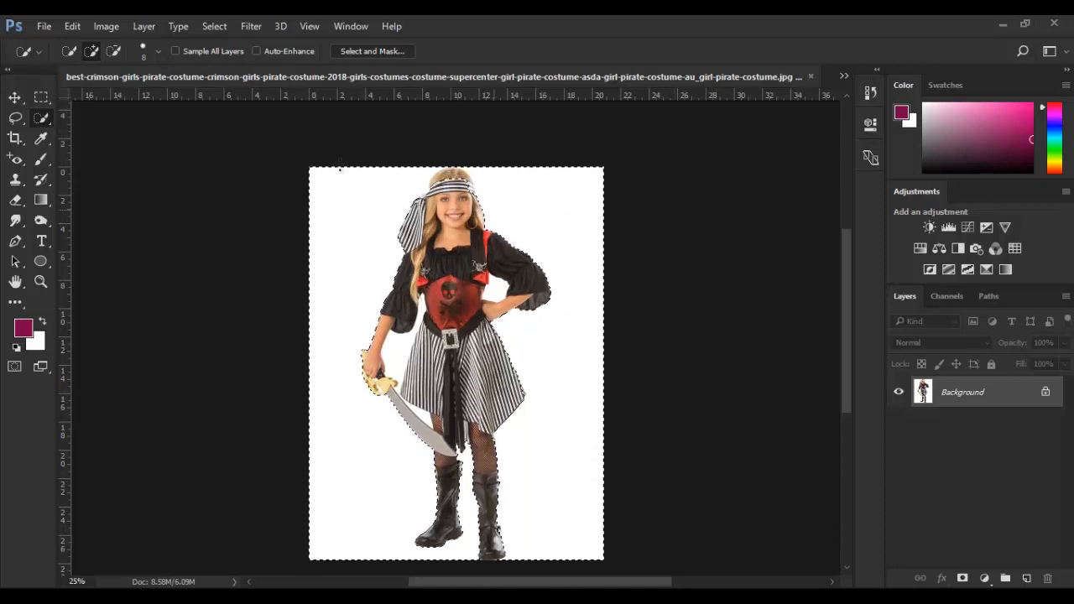
scroll(522, 393, "down", 3)
scroll(522, 393, "up", 1)
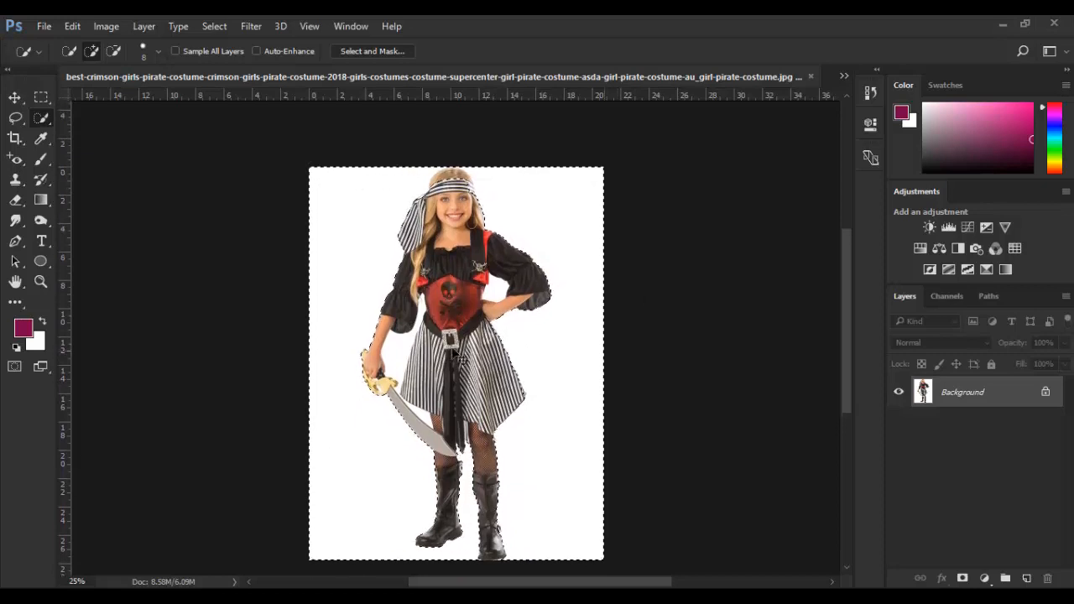
scroll(431, 296, "up", 3)
scroll(434, 301, "up", 2)
scroll(466, 256, "up", 2)
scroll(467, 256, "up", 1)
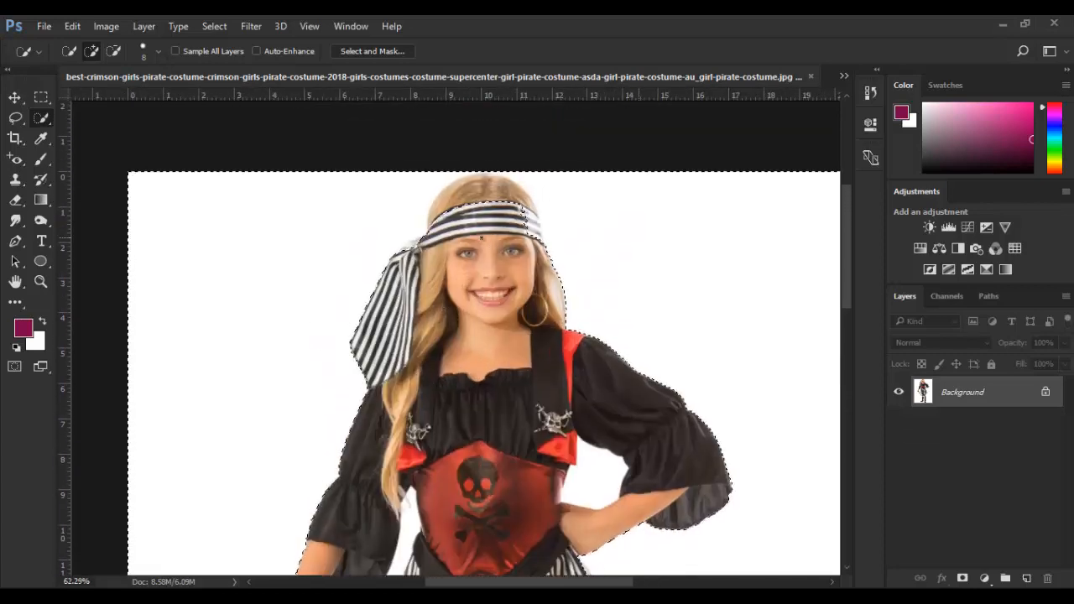
left_click_drag(461, 201, 526, 207)
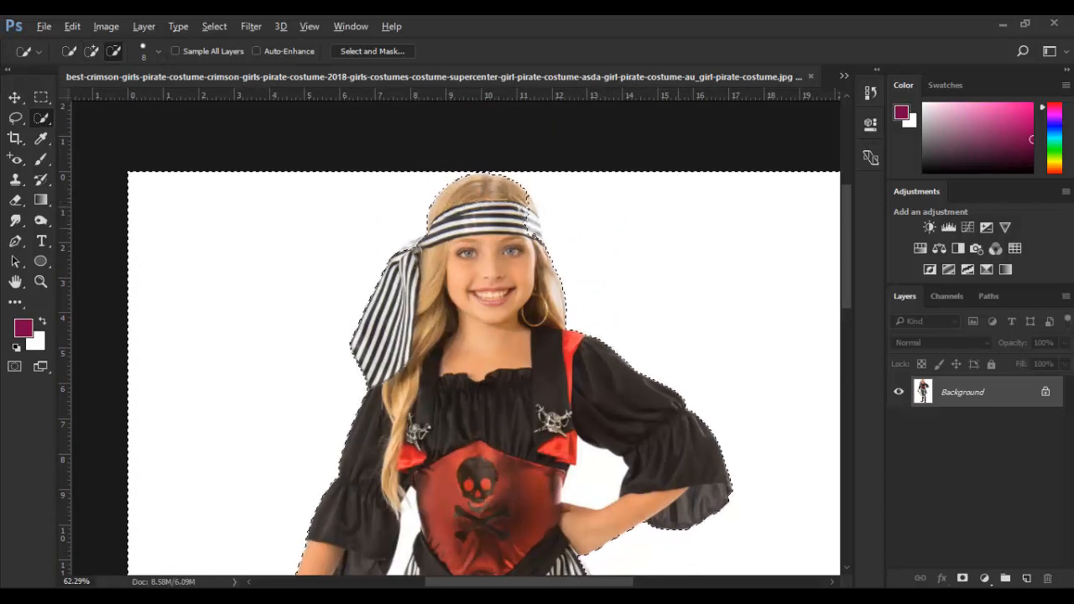
Step: Invert the selection and add a layer mask that isolates the pirate girl from the white background
left_click(963, 579)
key("ctrl+z")
key("ctrl+shift+i")
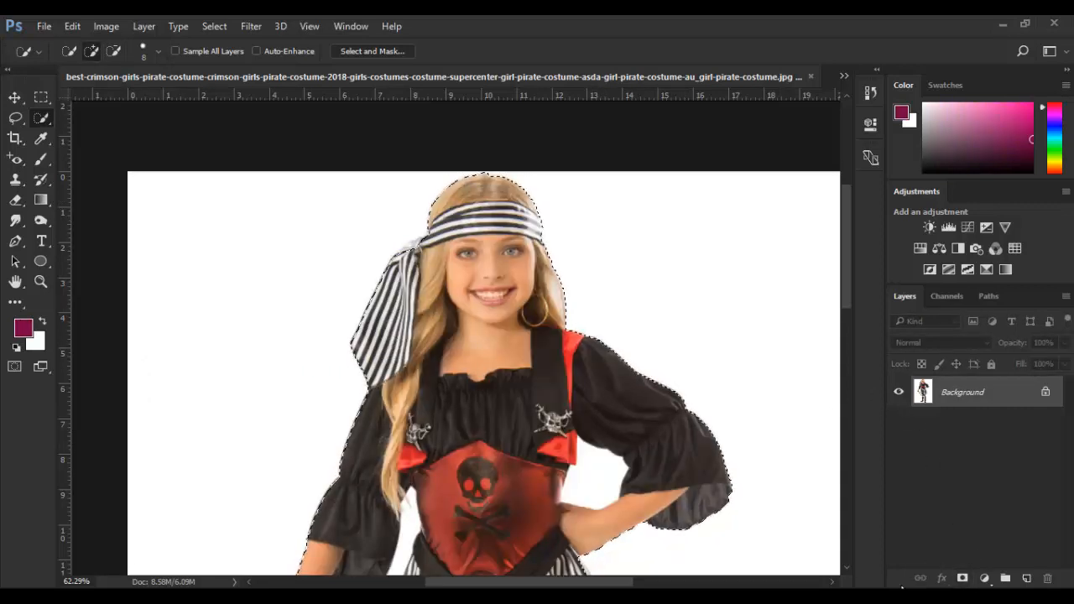
left_click(963, 578)
Step: Select the white gaps between the girl's arms and body with a larger brush, clear them from the layer mask and deselect
scroll(626, 495, "up", 3)
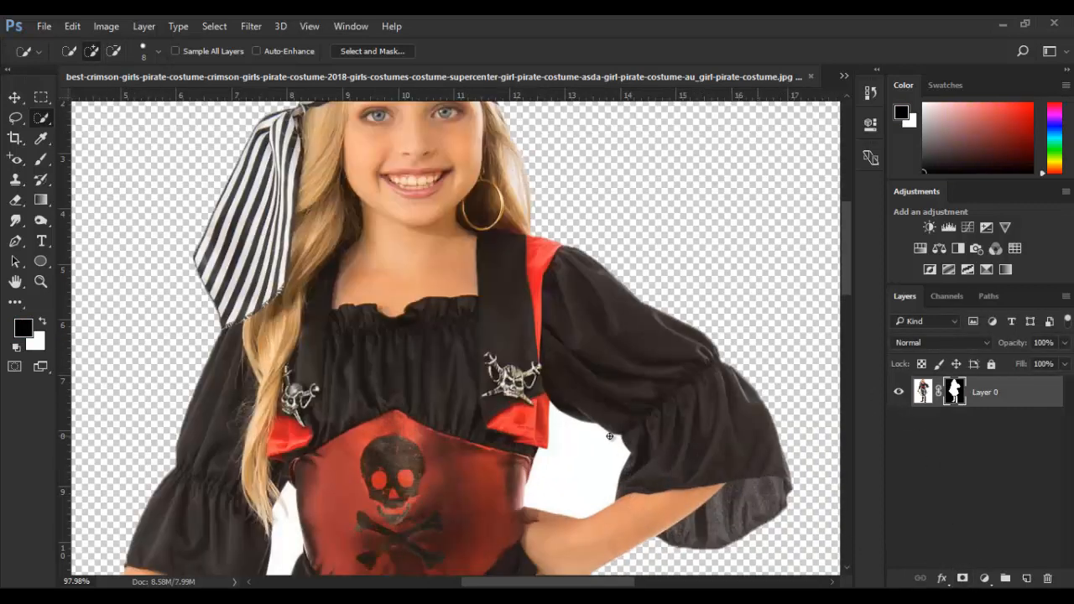
key("bracketright")
key("bracketright")
key("bracketright")
scroll(256, 511, "down", 8)
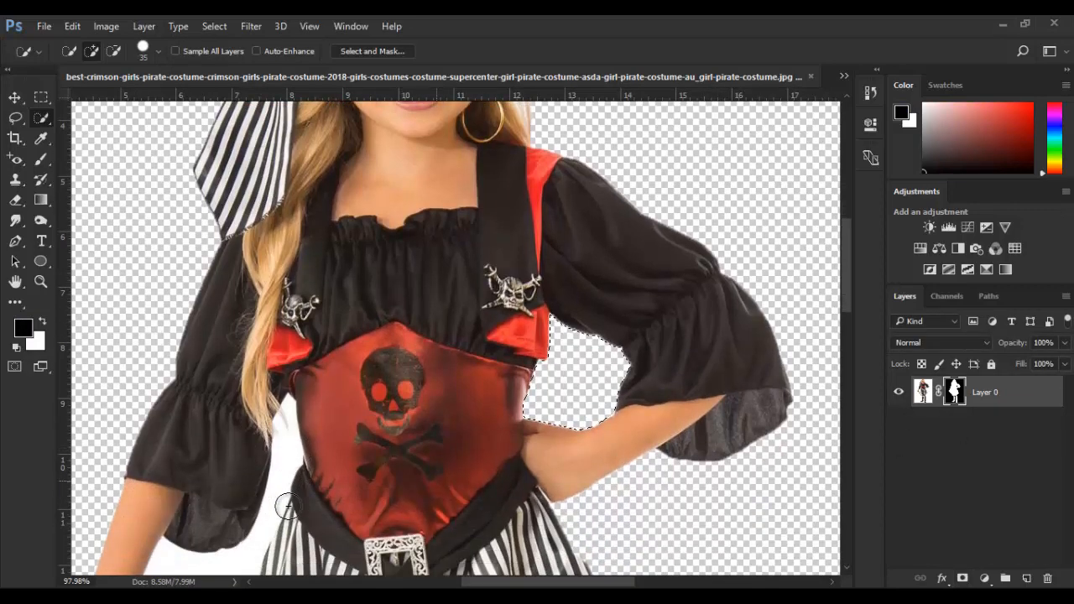
scroll(198, 470, "down", 8)
left_click_drag(195, 458, 205, 349)
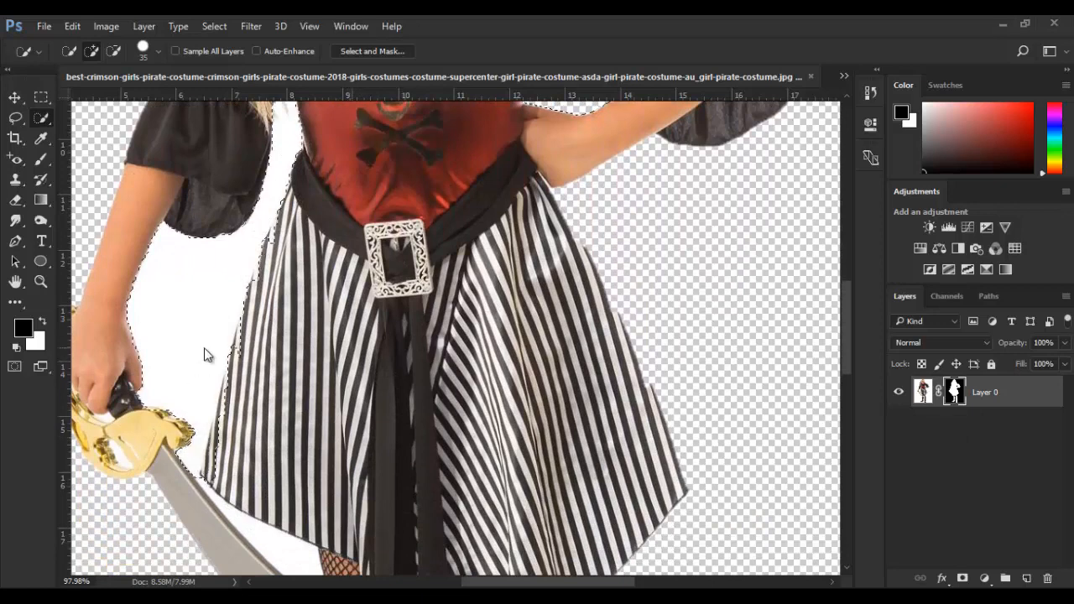
key("Delete")
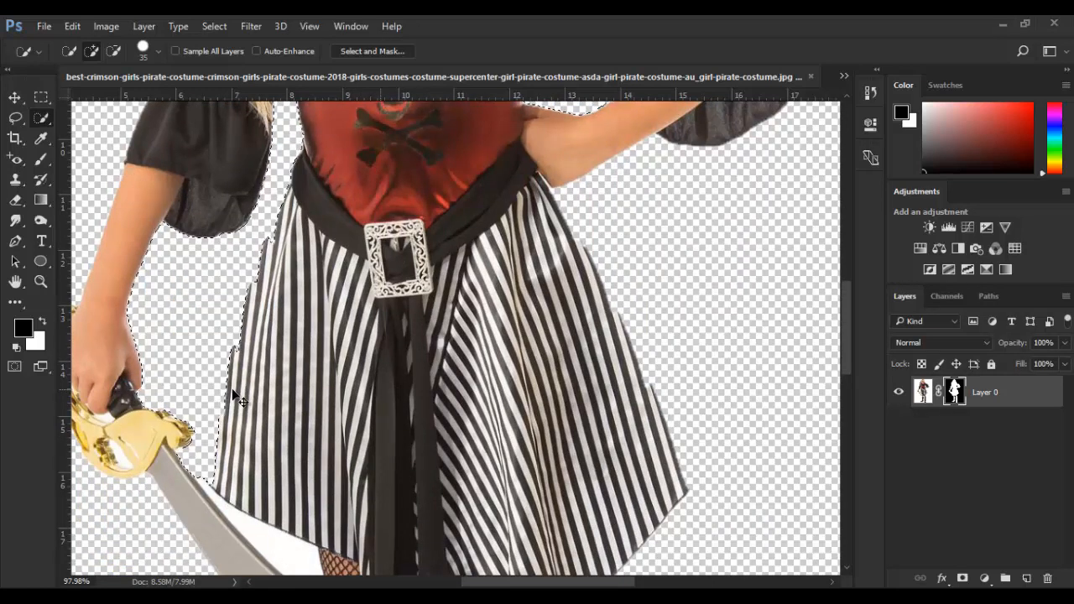
key("ctrl+d")
Step: Close the images (3).jpeg island document
scroll(346, 431, "down", 3)
scroll(345, 432, "down", 2)
scroll(379, 434, "down", 6)
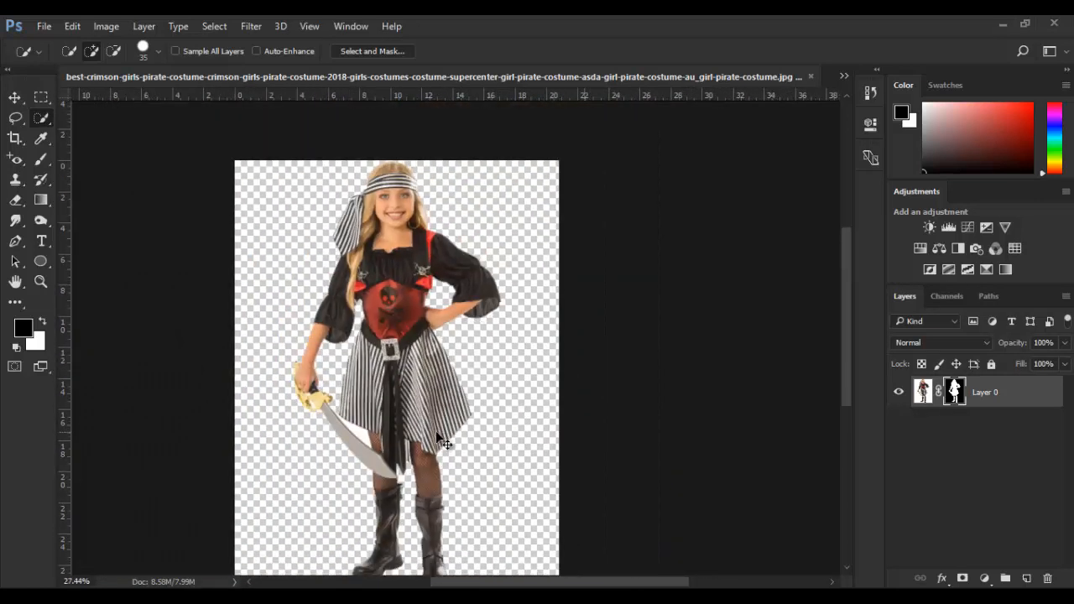
key("v")
mouse_move(409, 367)
left_mouse_down()
mouse_move(358, 140)
mouse_move(409, 367)
left_mouse_up()
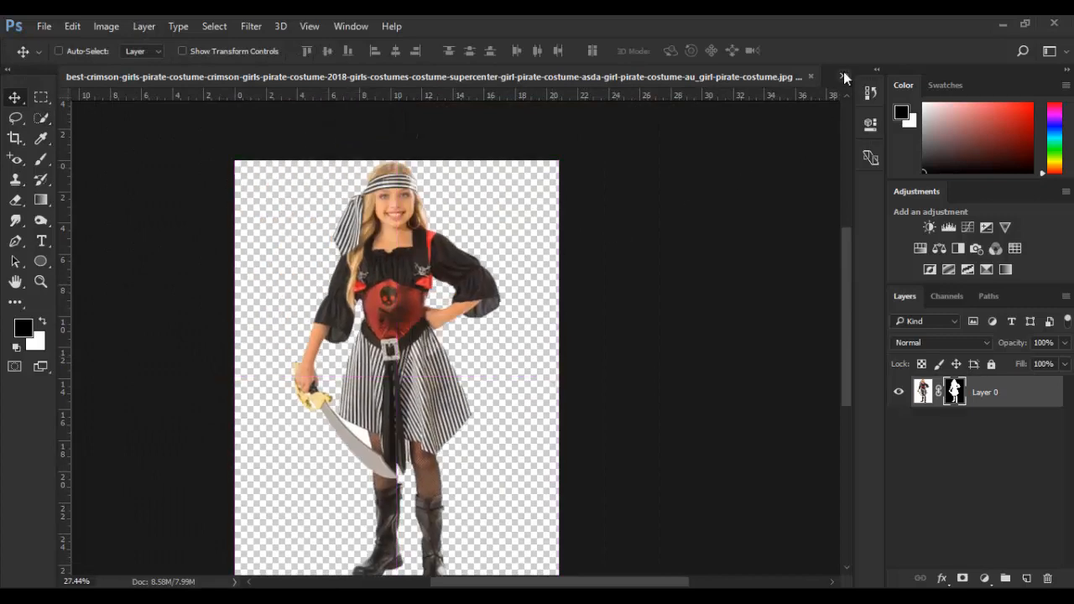
left_click(843, 75)
left_click(301, 99)
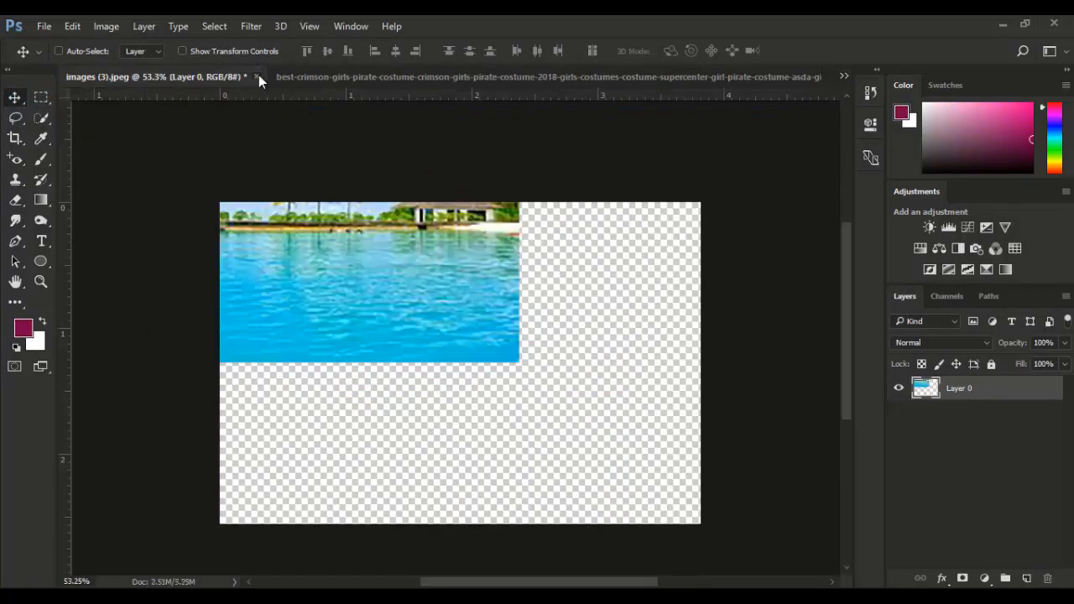
left_click(257, 76)
left_click(544, 255)
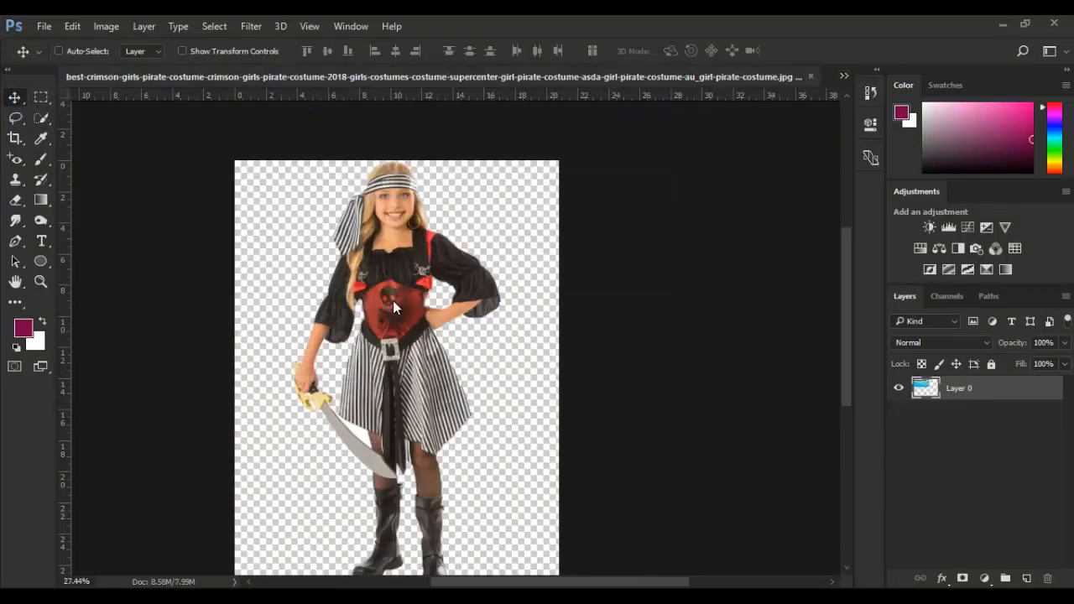
Step: Try to drag the pirate girl from her document into the light bulb document, images.jpeg
left_click(843, 75)
left_click(428, 80)
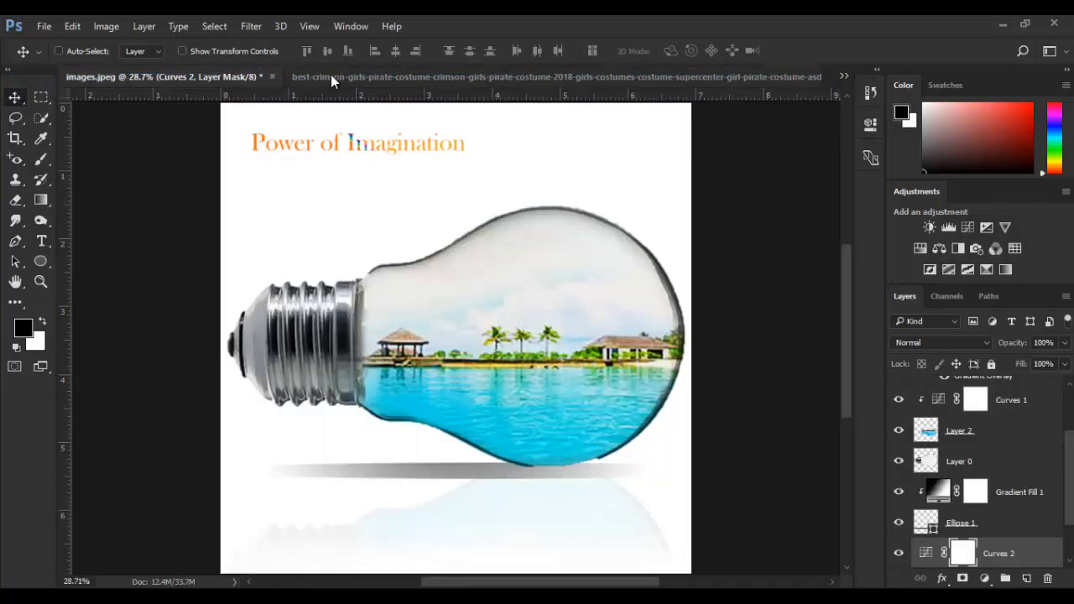
left_click(331, 78)
left_click_drag(362, 271, 346, 319)
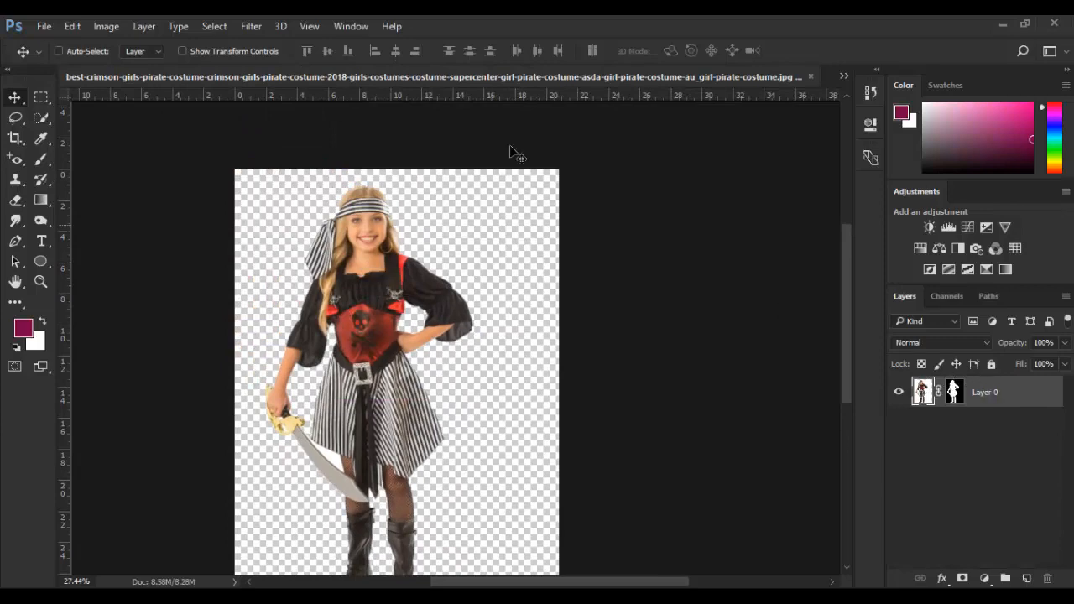
Step: Float the pirate costume document in its own window beside the light bulb composition
right_click(579, 78)
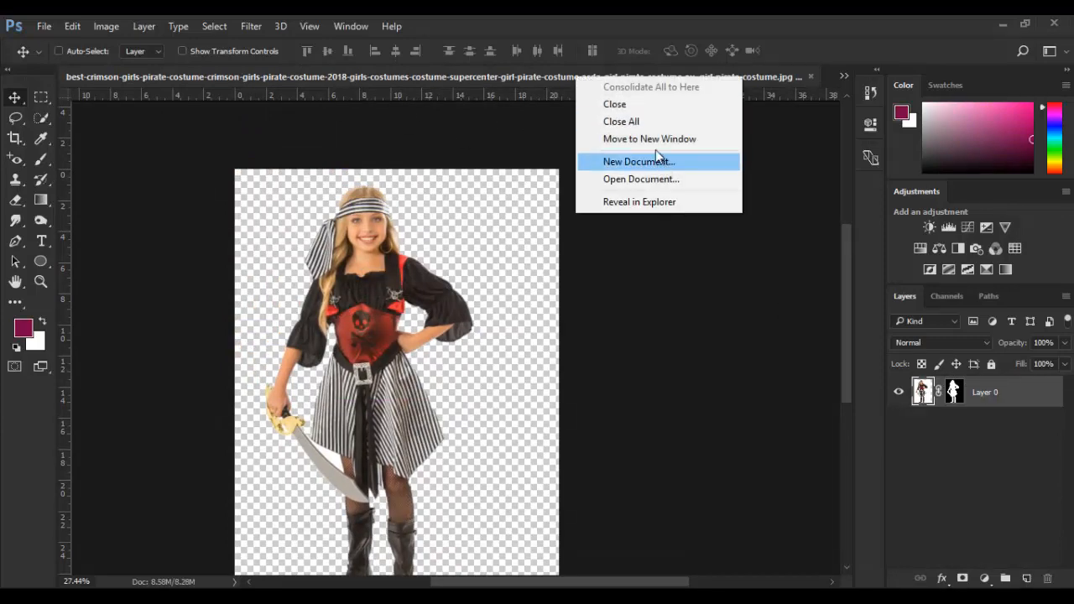
left_click(472, 138)
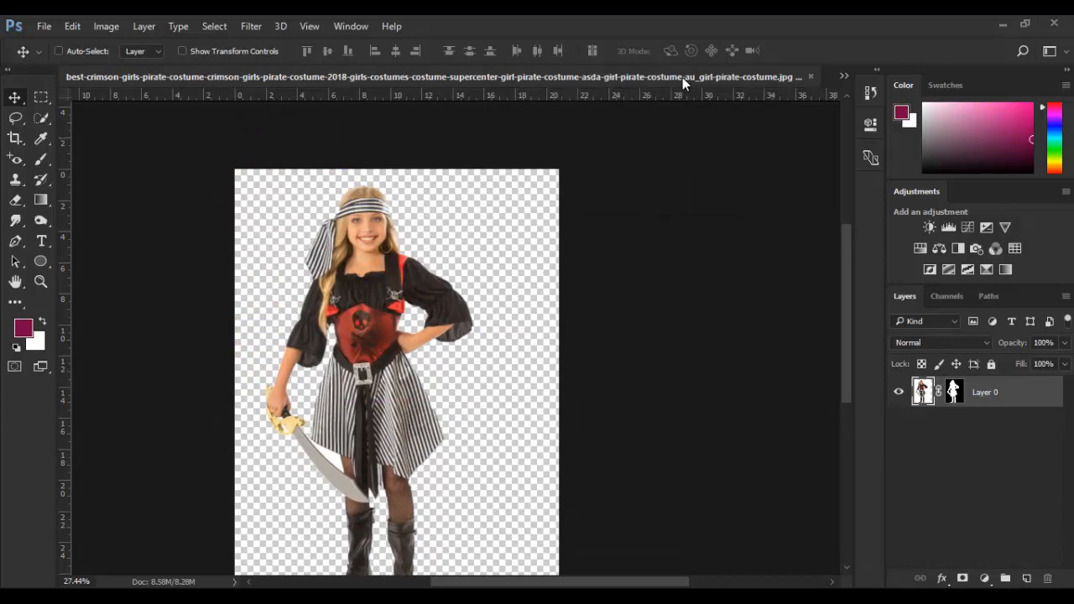
left_click_drag(682, 77, 854, 119)
left_click_drag(484, 124, 960, 94)
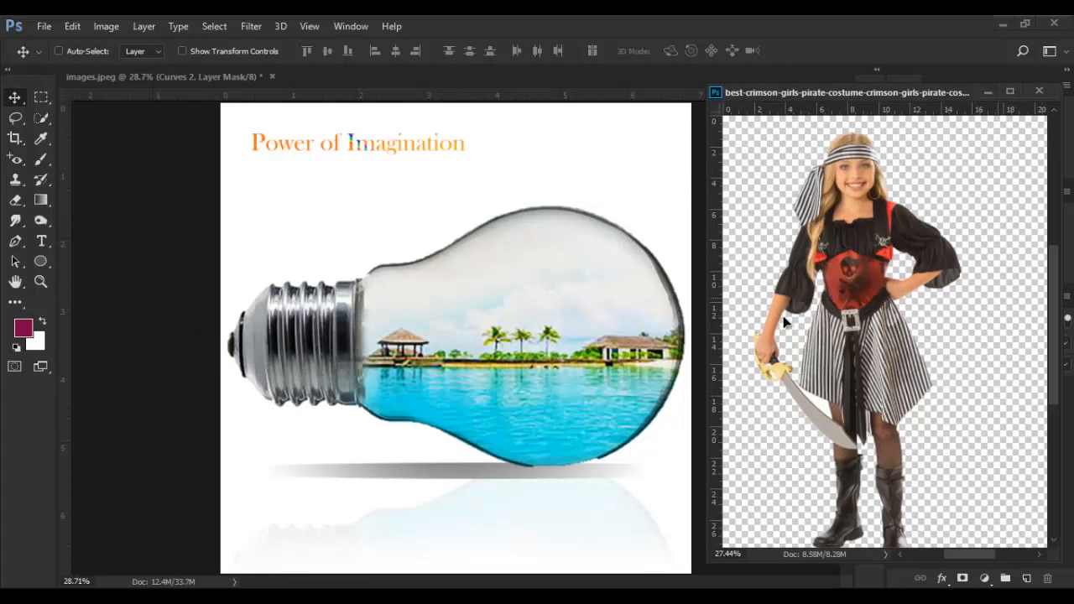
Step: Copy the masked pirate girl layer into images.jpeg and close the pirate costume document
left_click_drag(782, 317, 414, 242)
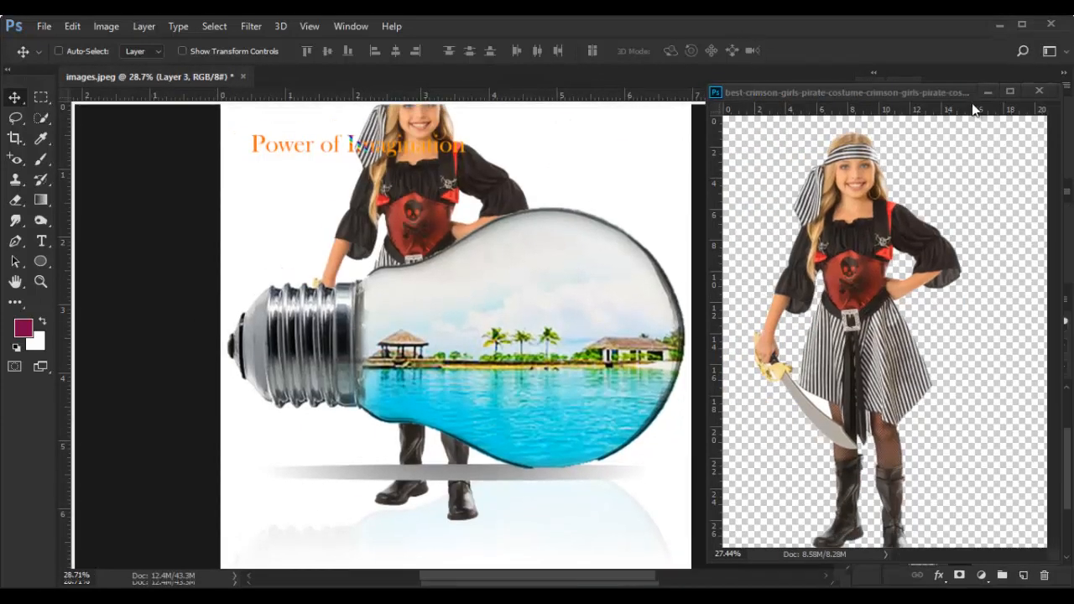
left_click(1038, 91)
left_click(546, 247)
Step: Move the pirate girl's layer, Layer 3, to the top of the layer stack above Gradient Fill 2
left_click_drag(454, 208, 440, 208)
scroll(474, 319, "down", 5)
scroll(383, 315, "up", 4)
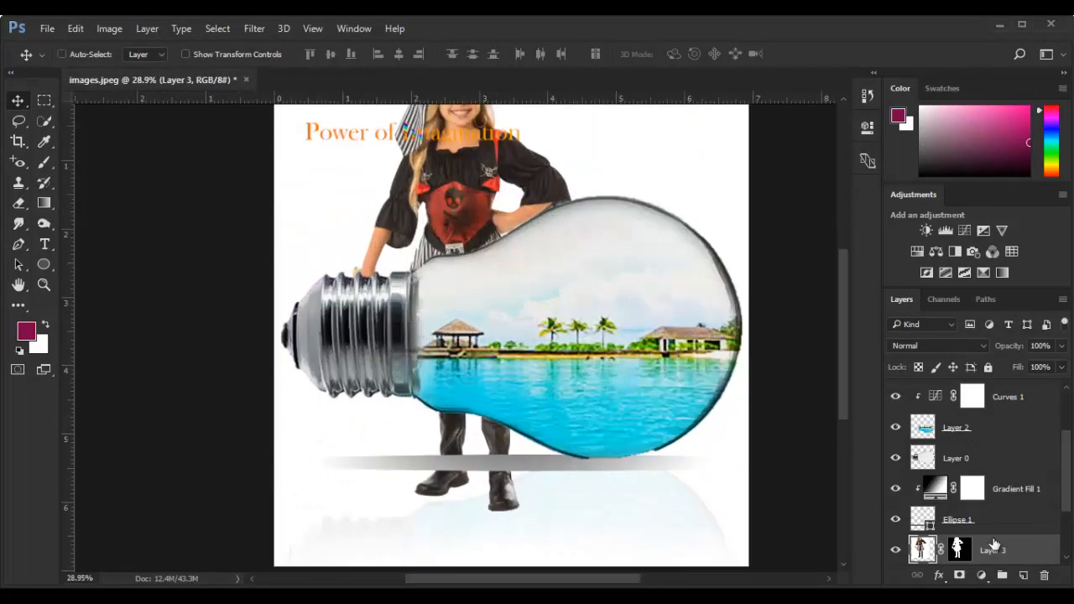
left_click_drag(990, 547, 920, 419)
left_click_drag(1007, 430, 965, 391)
scroll(544, 395, "up", 1)
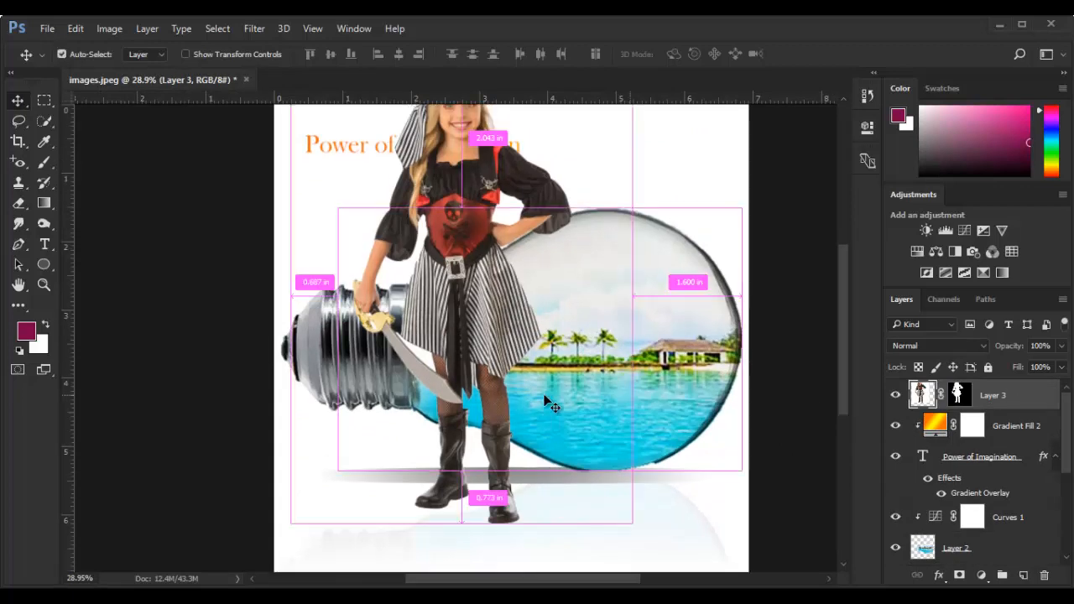
Step: Scale the pirate girl down to a small figure and stand her on the shadow in front of the bulb's screw base
key("ctrl+t")
scroll(561, 487, "right", 2)
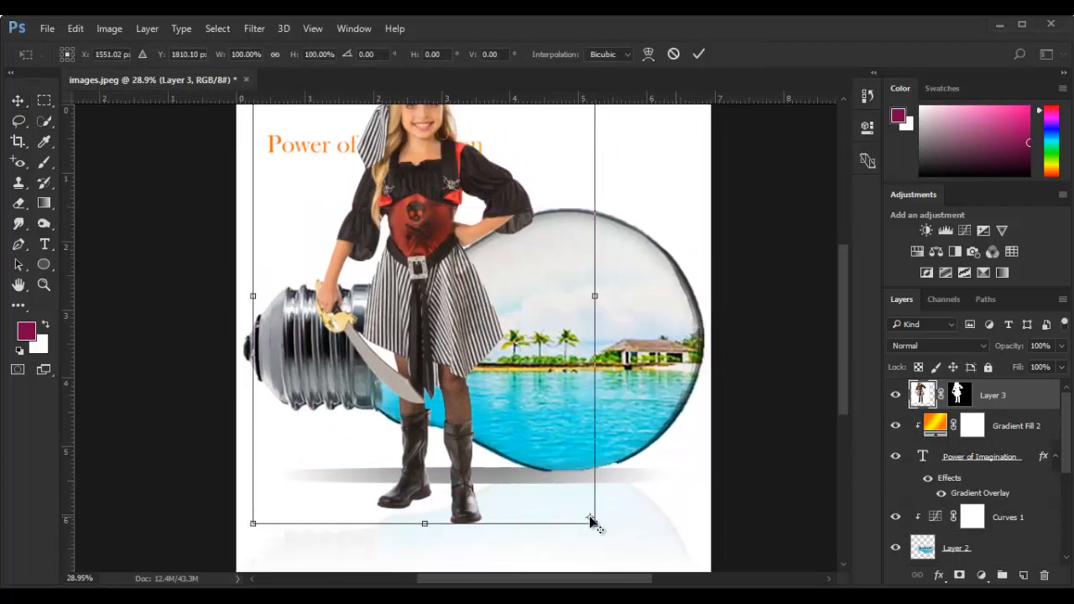
left_click(593, 519)
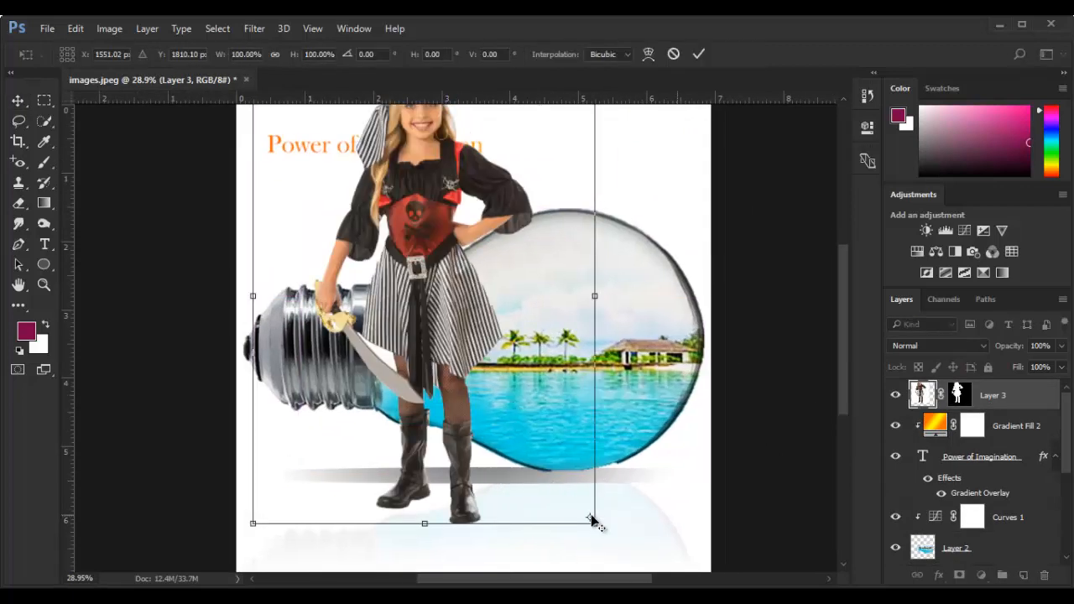
left_click_drag(593, 520, 413, 227)
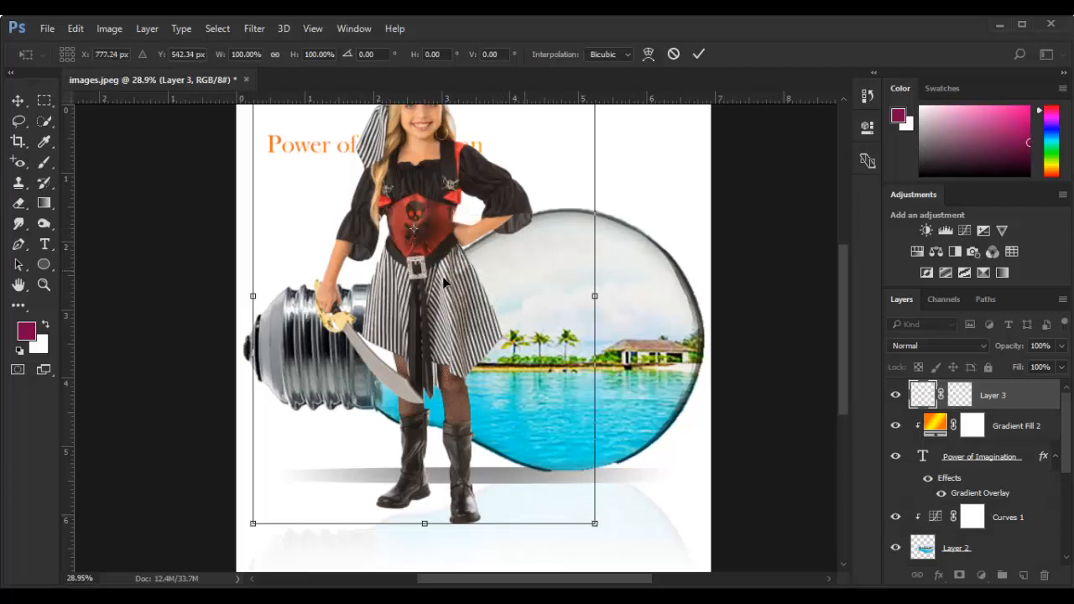
left_click_drag(595, 522, 349, 432)
left_click_drag(342, 378, 363, 412)
key("Return")
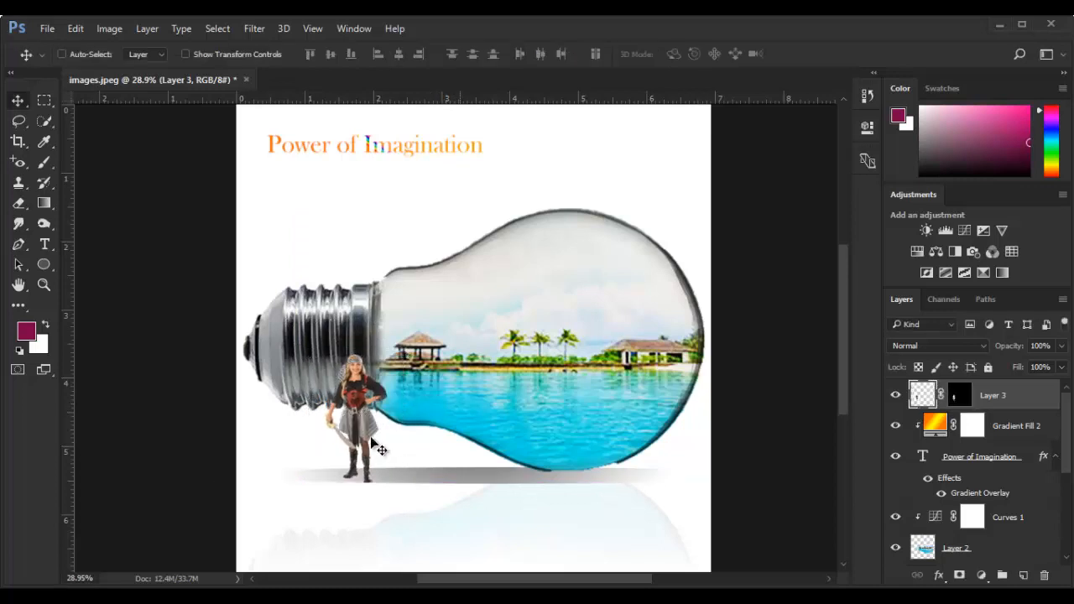
Step: Move the pirate girl up from the shadow so she stands on top of the bulb's metal screw base
scroll(325, 426, "up", 3)
scroll(429, 424, "down", 4)
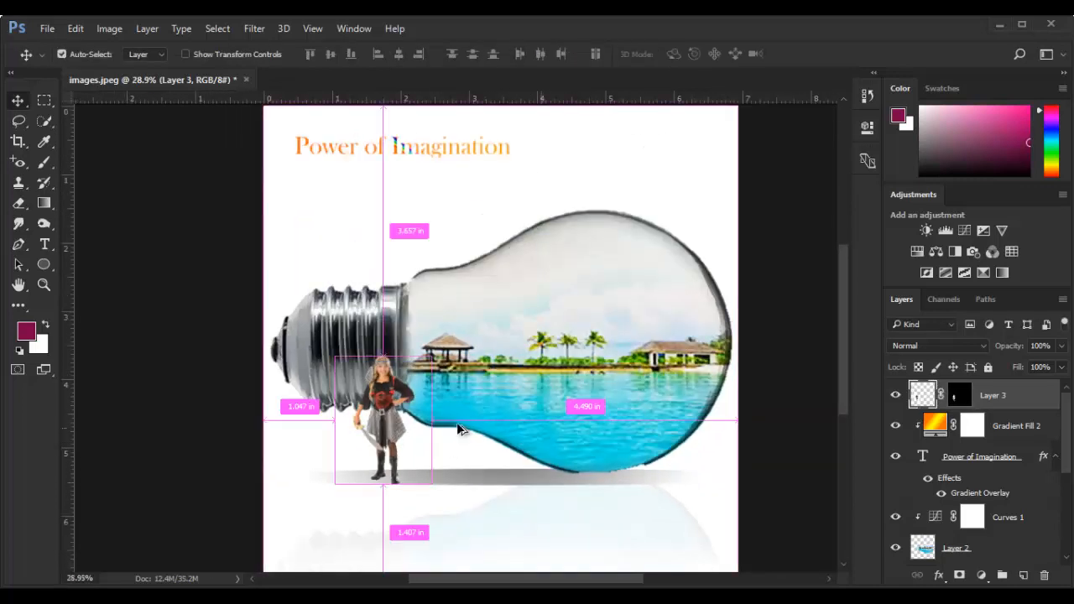
left_click_drag(395, 427, 400, 327)
scroll(377, 308, "up", 10)
left_click_drag(391, 275, 283, 273)
scroll(413, 425, "down", 3)
scroll(413, 425, "down", 3)
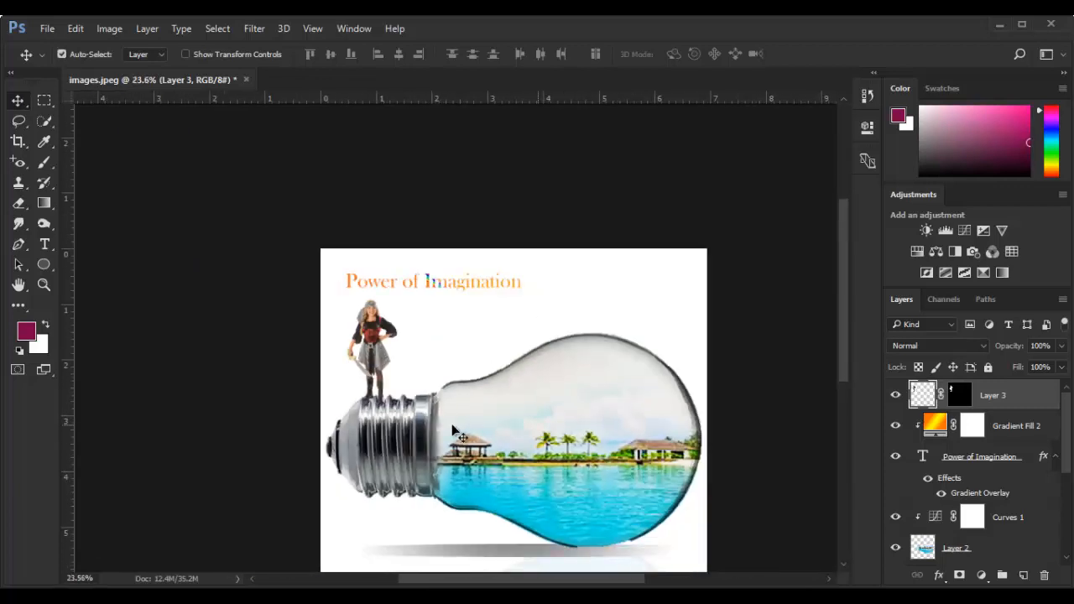
scroll(443, 392, "up", 2)
Step: Duplicate the pirate girl's layer, flip the copy vertically and place it directly beneath her feet over the screw base
key("ctrl+j")
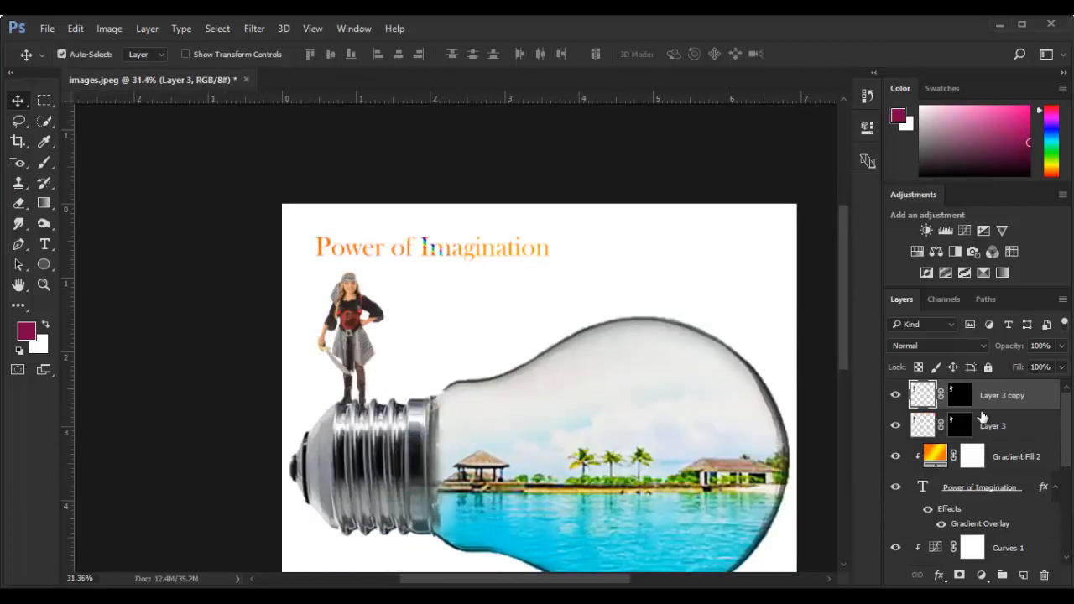
key("ctrl+t")
right_click(356, 317)
left_click(432, 547)
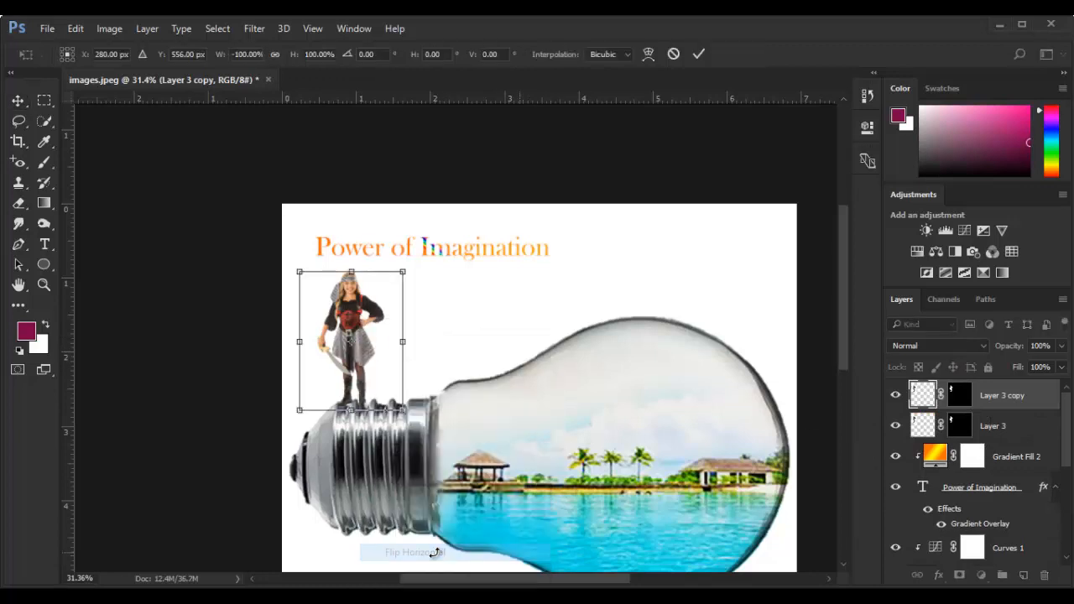
right_click(351, 324)
left_click(395, 579)
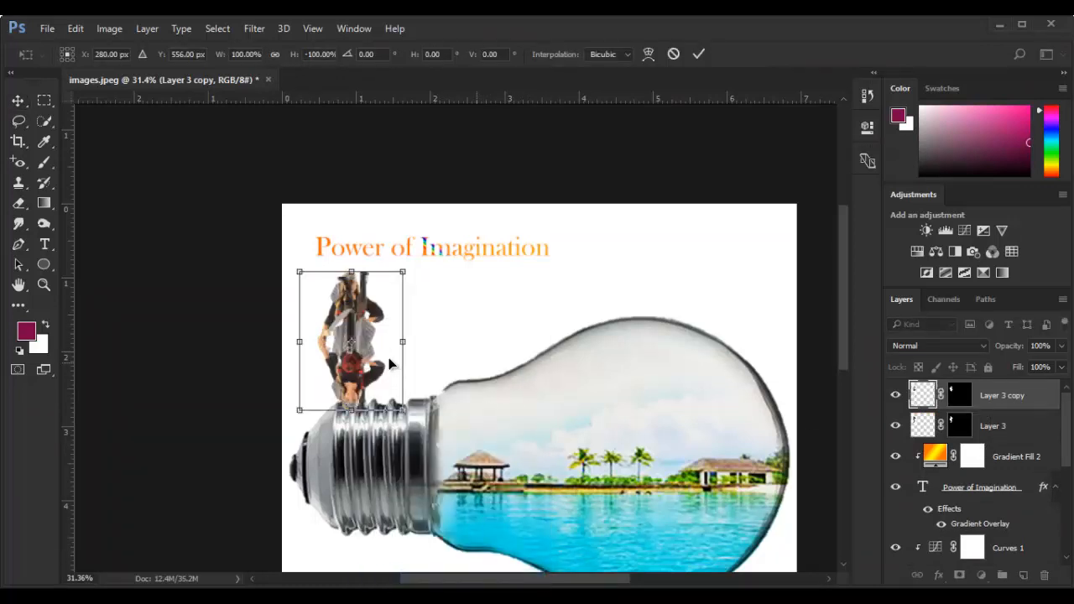
left_click_drag(359, 355, 361, 463)
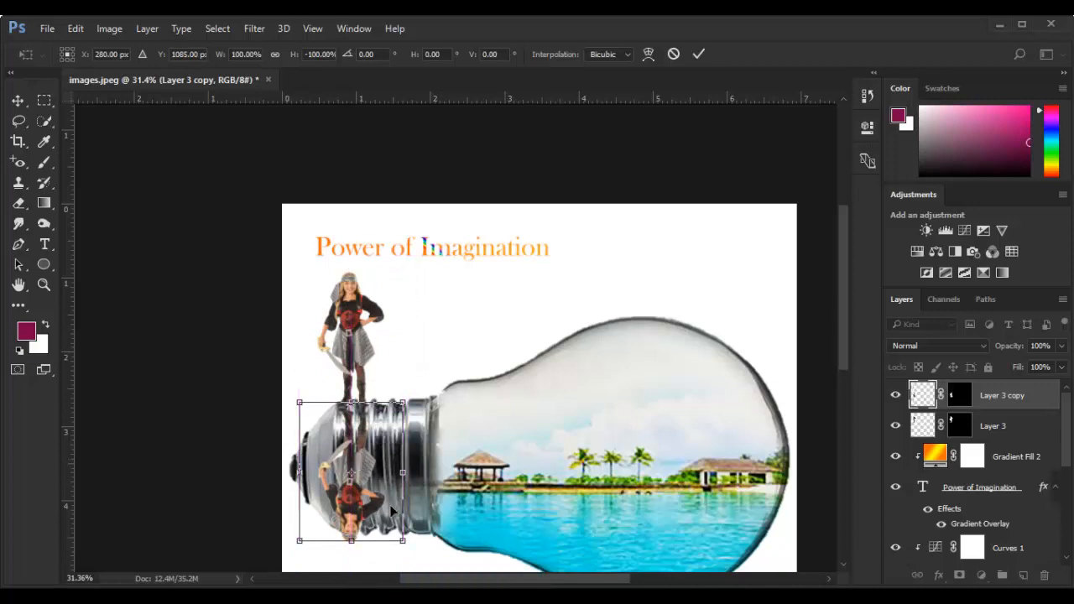
Step: Skew the flipped copy about 15° horizontally so its head end leans toward the glass part of the bulb
left_click_drag(404, 546, 414, 544)
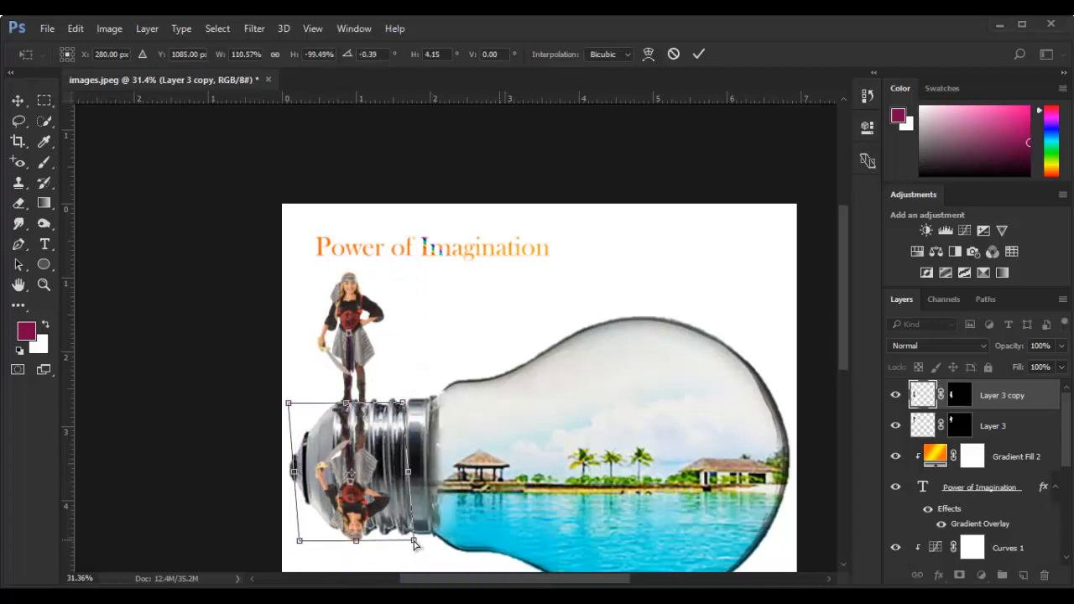
key("ctrl+z")
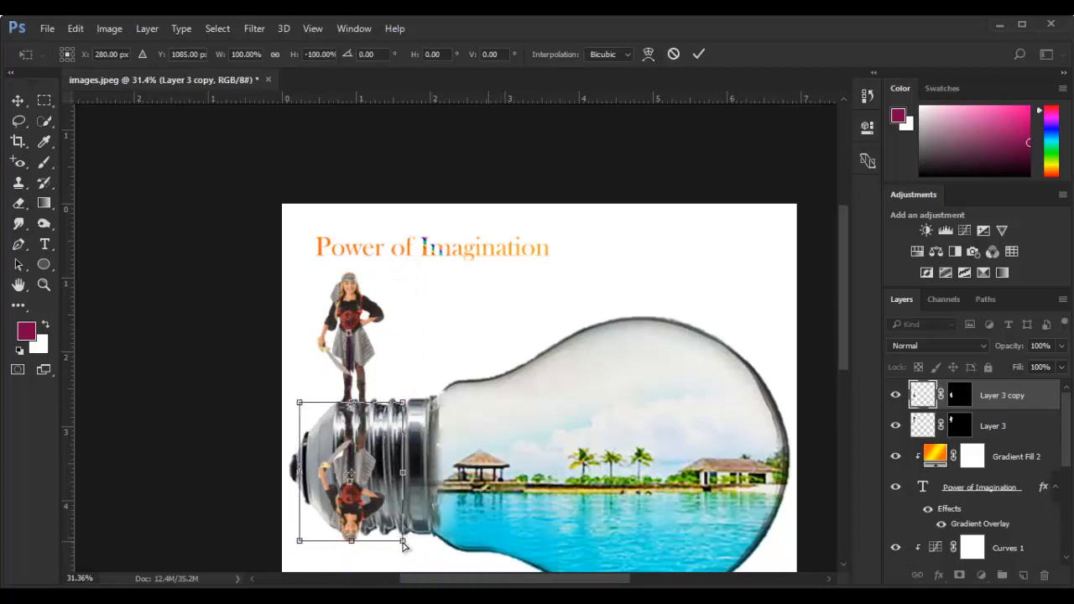
left_click_drag(404, 543, 450, 547)
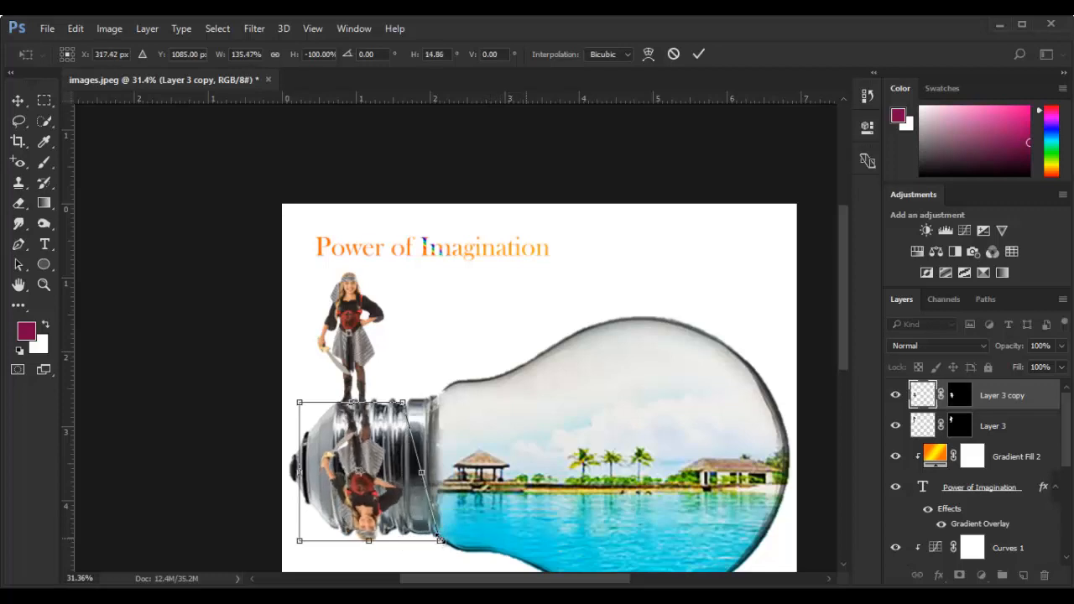
key("Return")
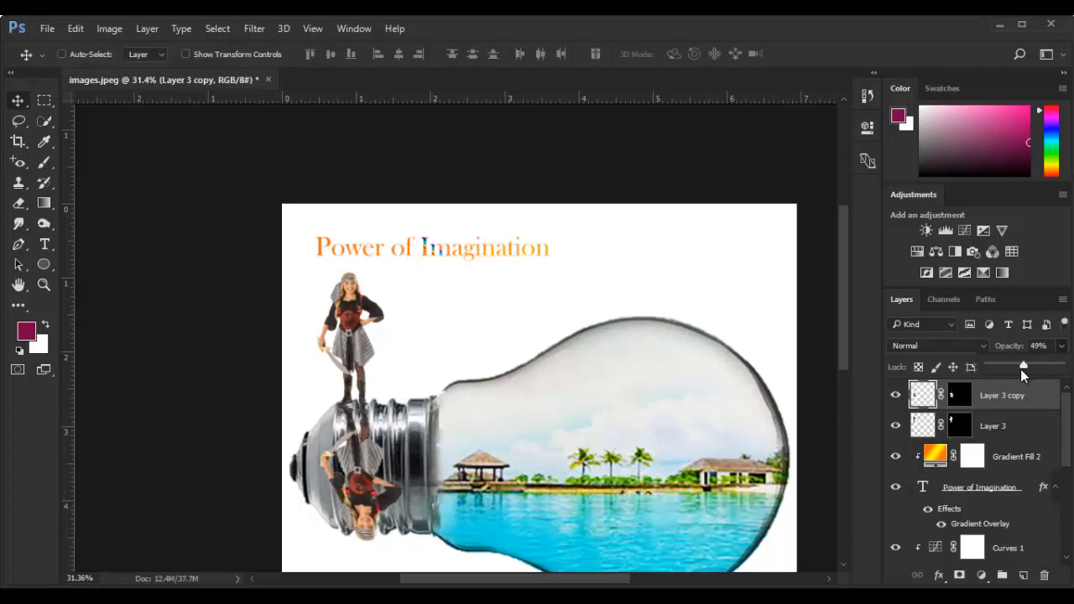
Step: Lower Layer 3 copy's opacity to 35% and paint over the reflection's head end with a soft 300-size brush at 21% opacity
left_click_drag(1021, 369, 1015, 367)
left_click(959, 425)
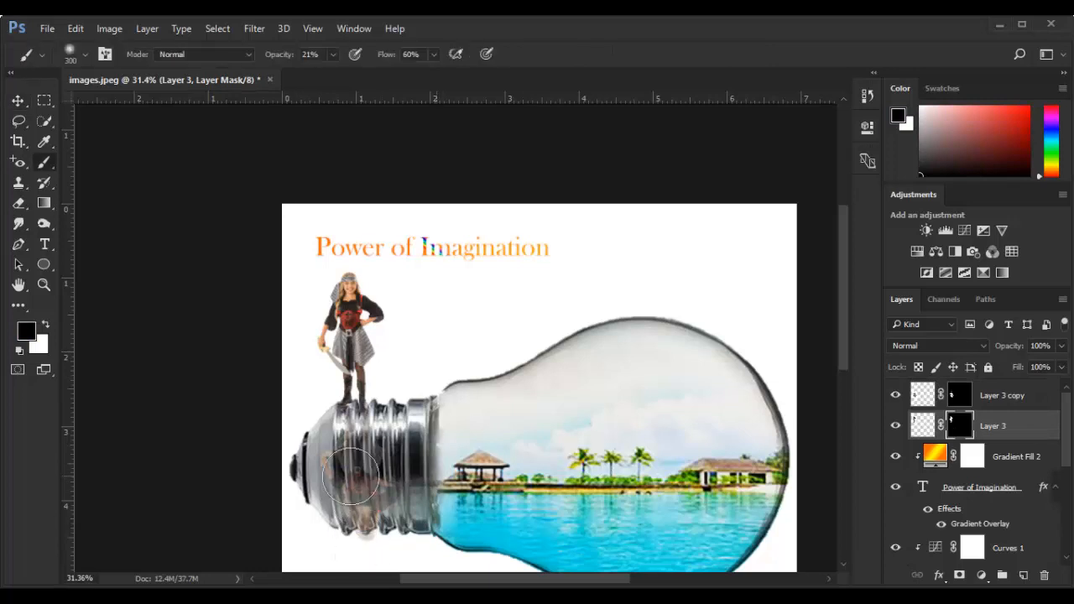
left_click(1016, 397)
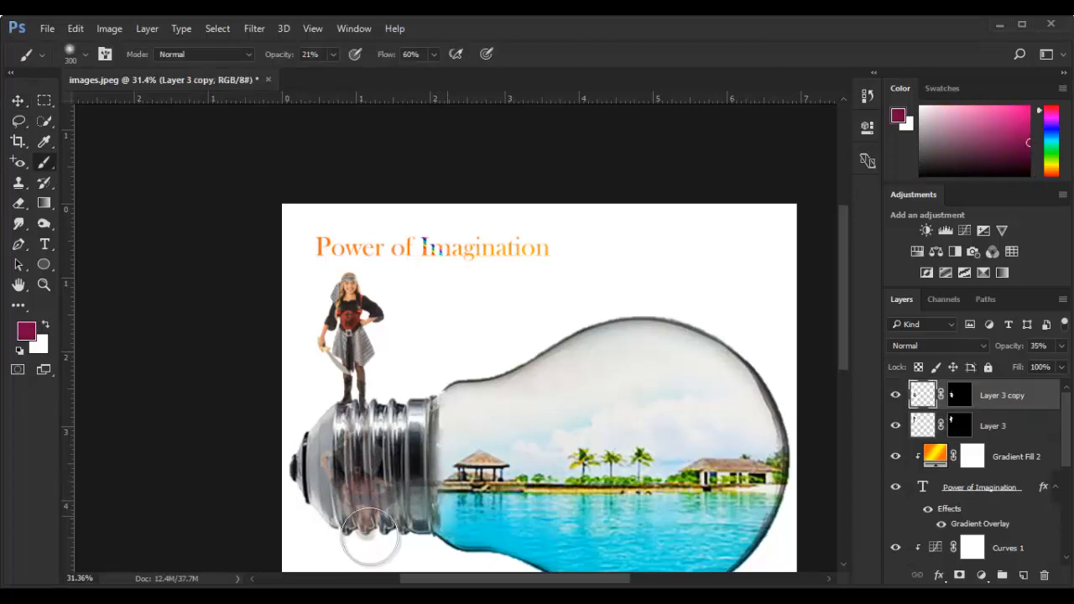
scroll(373, 527, "up", 3)
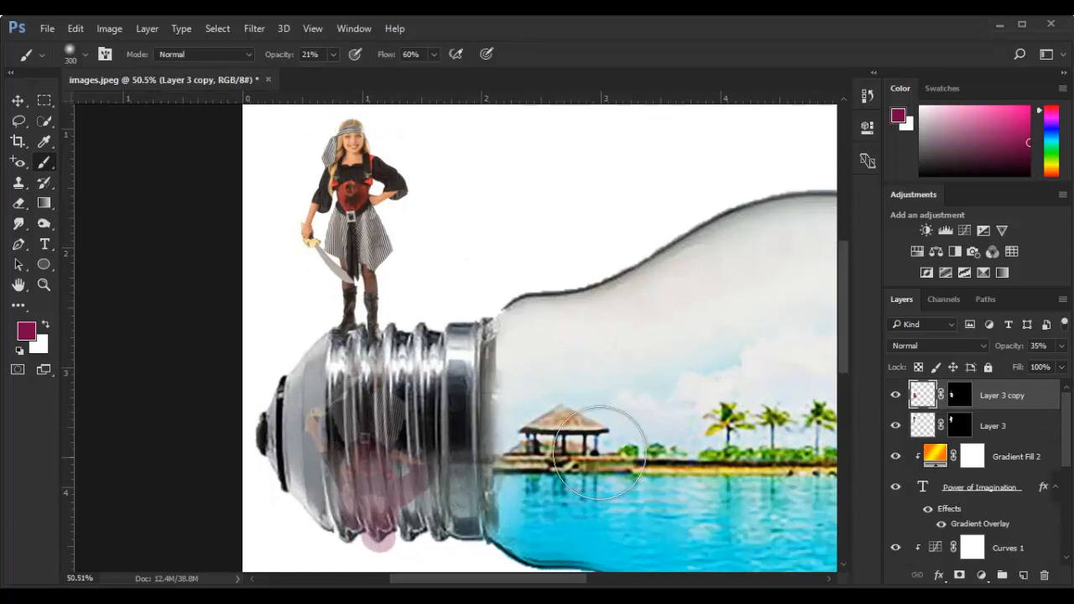
left_click(895, 396)
left_click(895, 395)
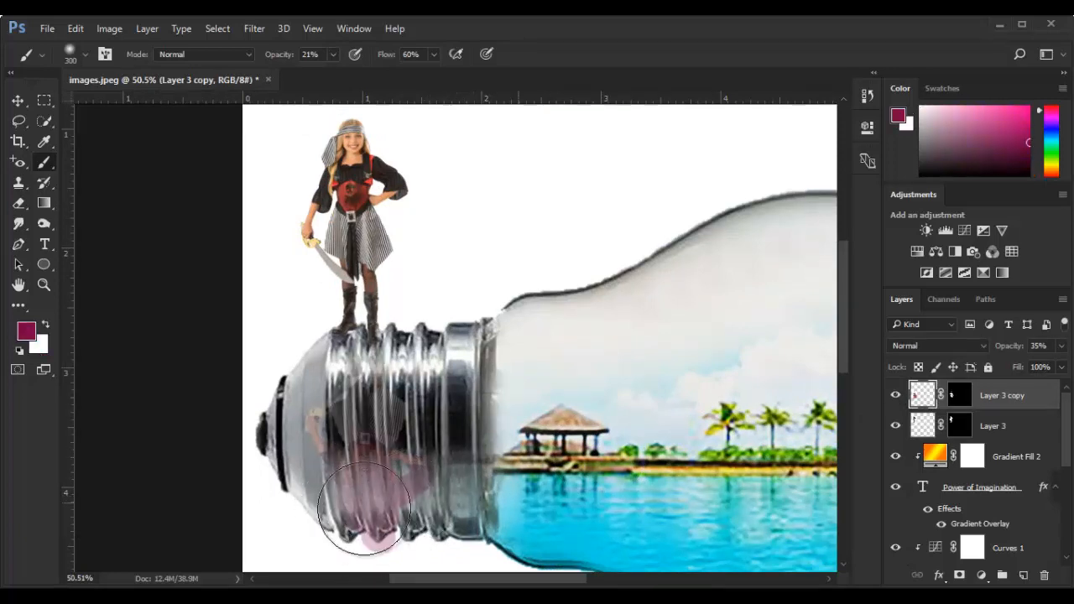
Step: Paint black on the Layer 3 copy mask to hide the part of the reflection that spills below the screw base
left_click(957, 401)
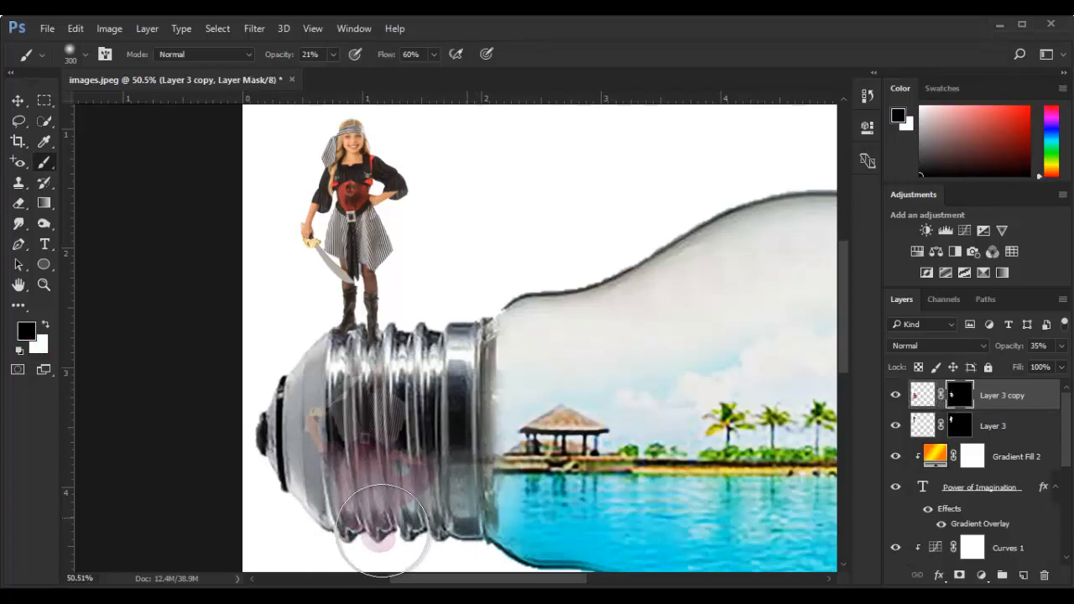
scroll(372, 511, "down", 3)
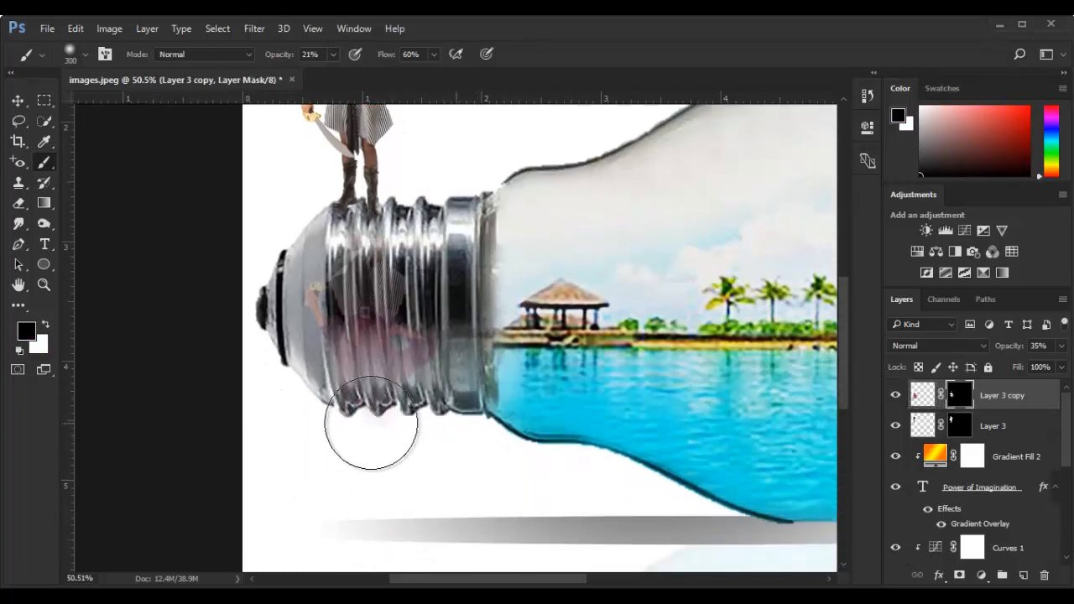
scroll(365, 475, "down", 5)
scroll(400, 466, "up", 2)
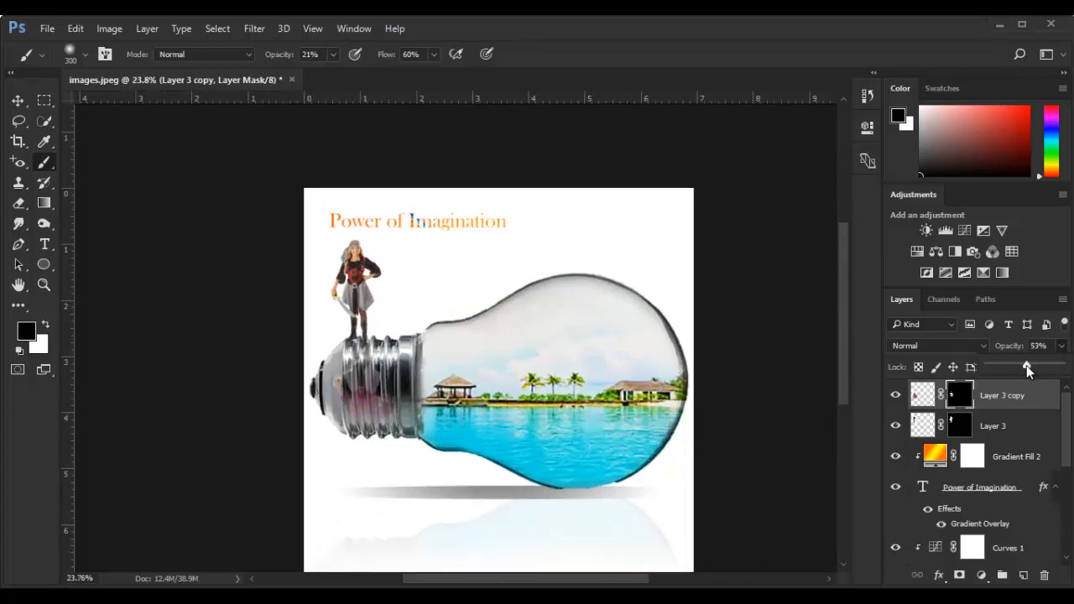
Step: Set the opacity of the girl's reflection layer, Layer 3 copy, to 51%
left_click_drag(1026, 367, 1024, 367)
scroll(591, 395, "down", 3)
scroll(543, 439, "up", 2)
key("v")
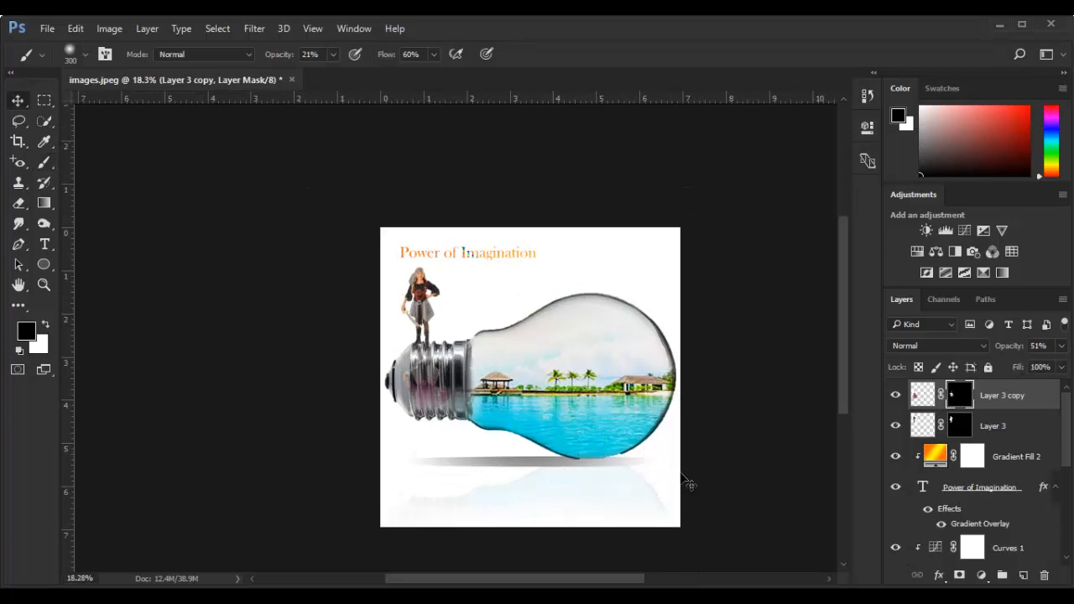
Step: Add a new layer and paint a soft black (#000000) shadow beneath the bulb with the Brush at 21% opacity
left_click(1023, 575)
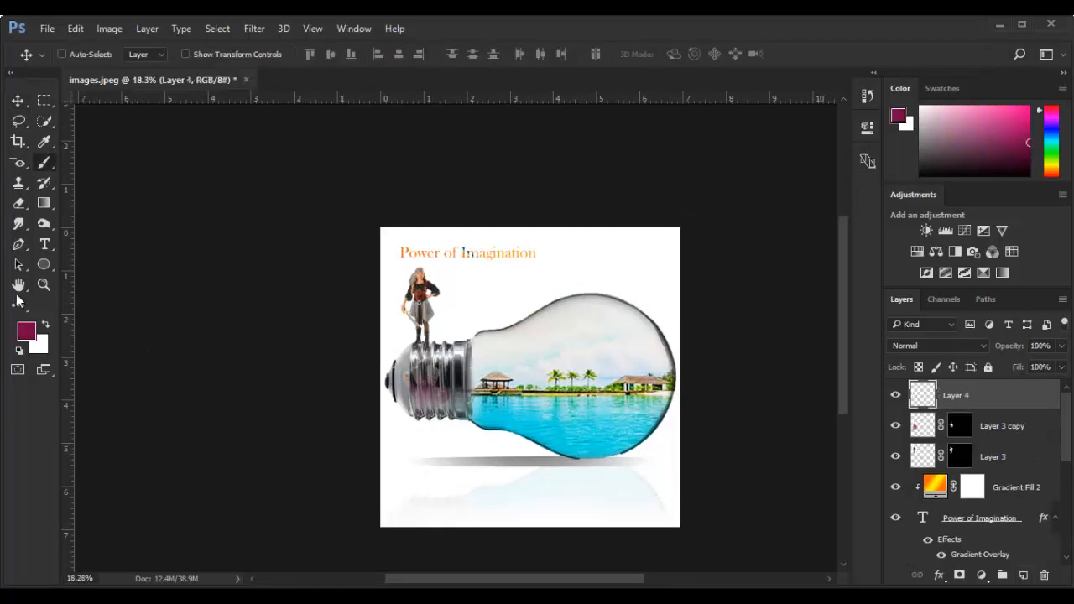
key("b")
left_click(24, 331)
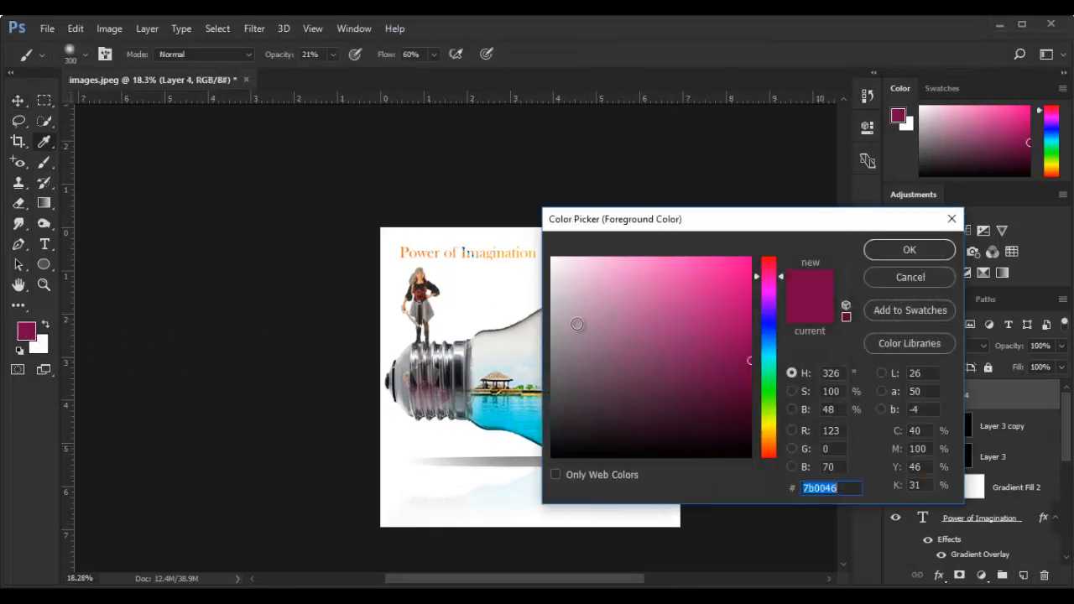
type("000000")
key("Return")
scroll(581, 467, "up", 2)
scroll(582, 467, "up", 1)
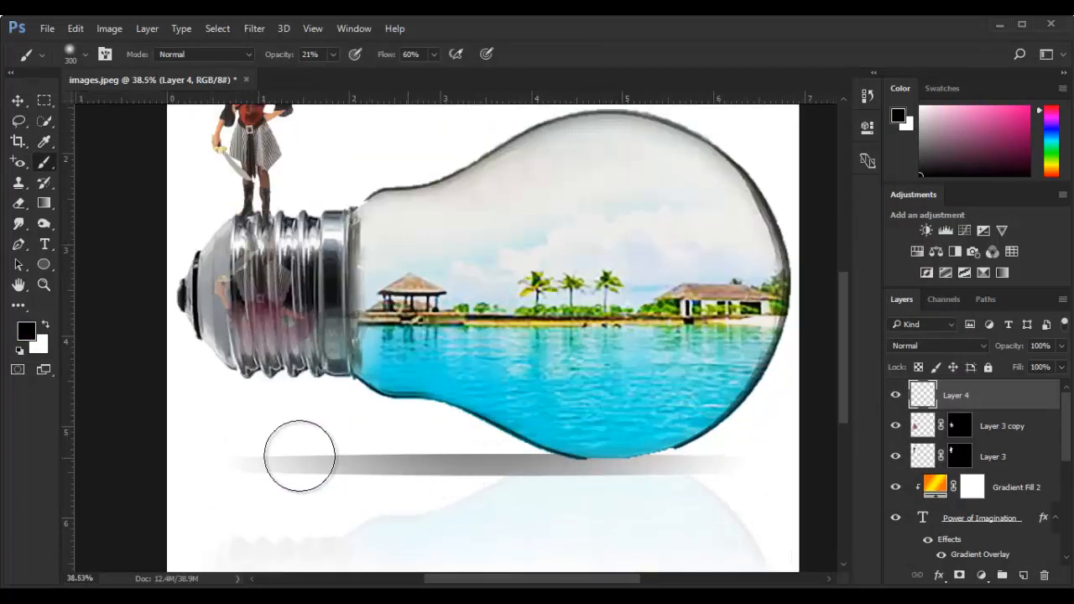
mouse_move(300, 451)
left_mouse_down()
mouse_move(688, 450)
mouse_move(162, 463)
mouse_move(193, 464)
left_mouse_up()
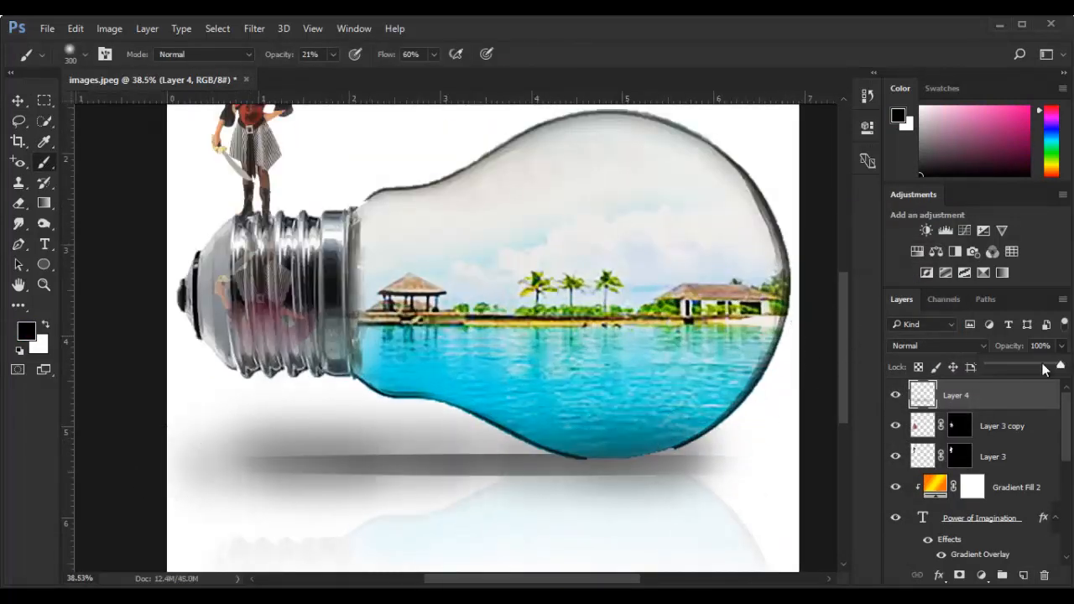
Step: Reduce the painted shadow layer's opacity to 29%
left_click_drag(997, 365, 1009, 365)
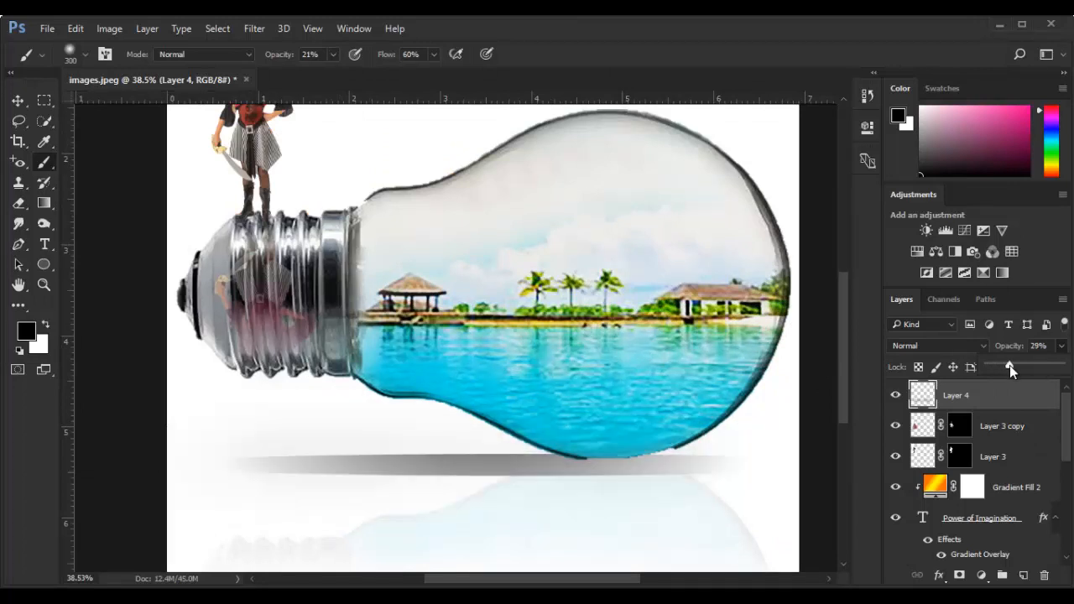
left_click(18, 102)
scroll(506, 458, "down", 3)
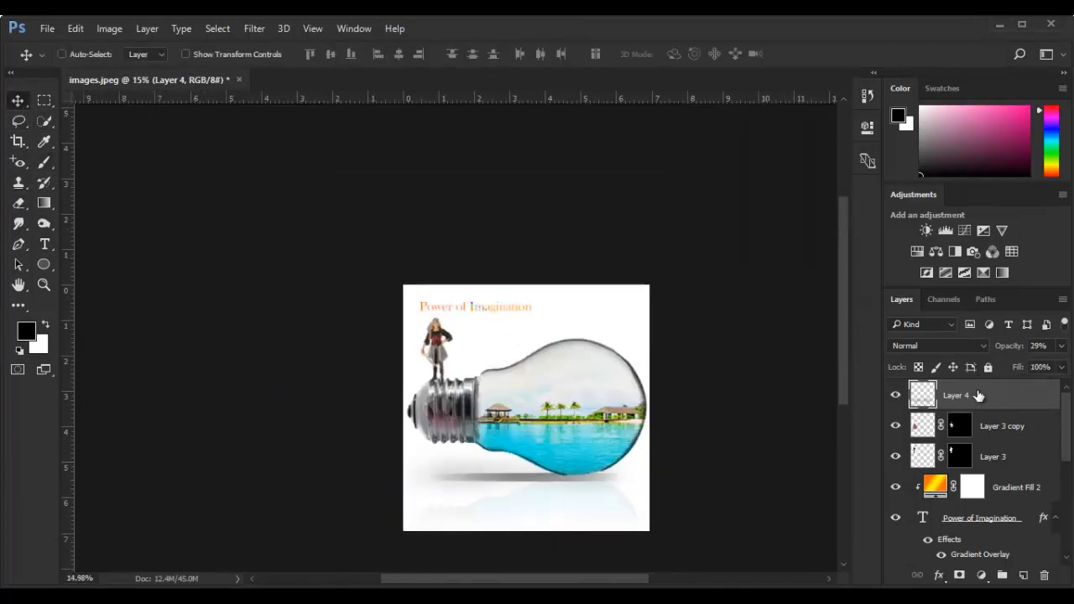
Step: Move Layer 4 down the layer stack to sit between Layer 2 copy and Layer 1
left_click_drag(978, 396, 976, 534)
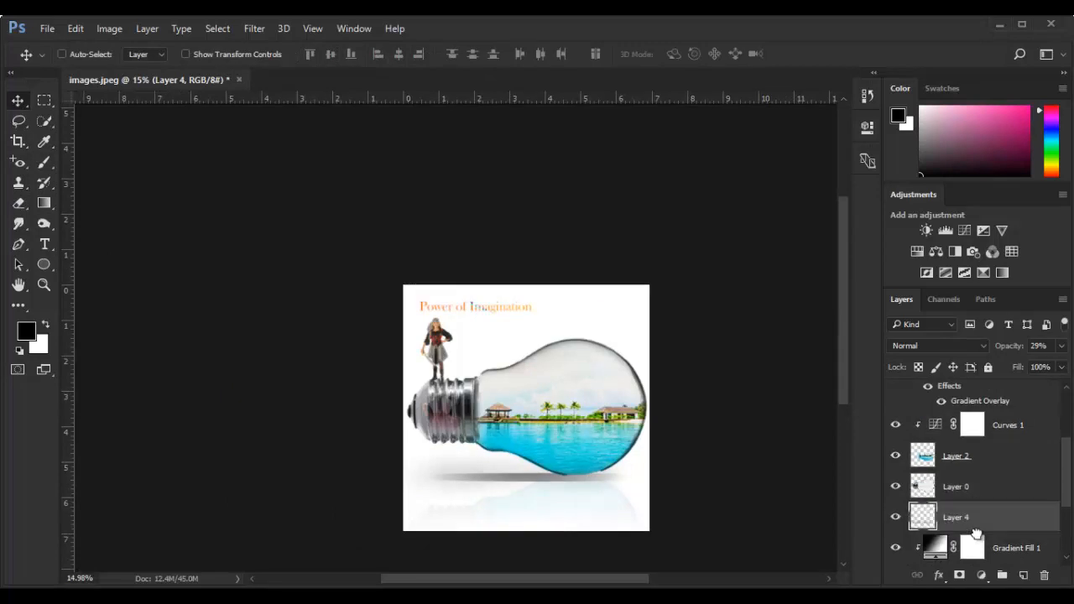
scroll(978, 529, "down", 1)
left_click_drag(980, 435, 993, 538)
scroll(993, 538, "down", 1)
left_click_drag(989, 500, 992, 540)
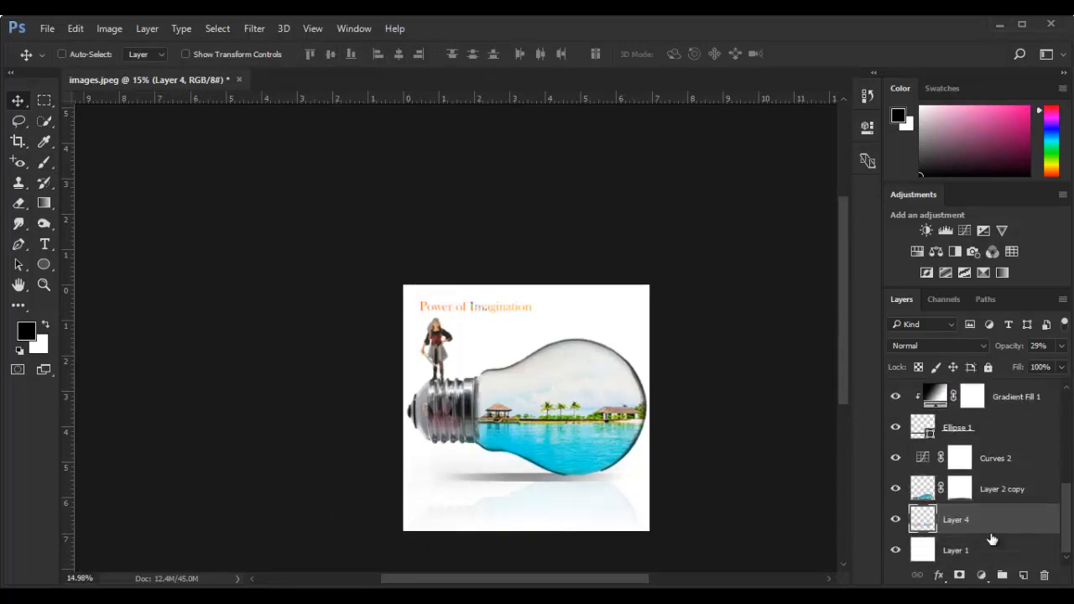
scroll(430, 490, "down", 1)
key("ctrl+0")
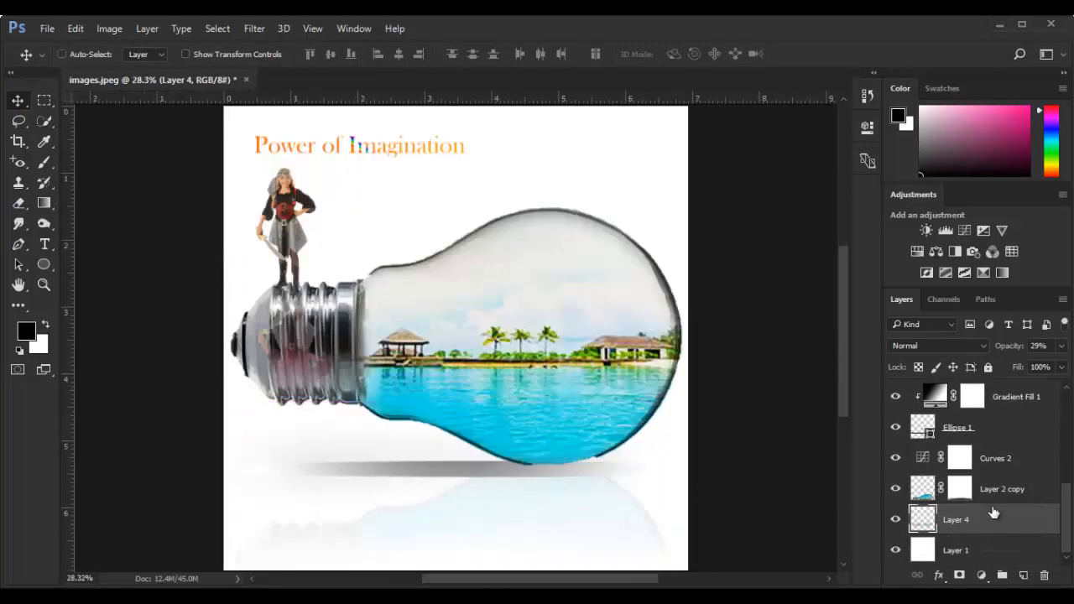
Step: Stamp all visible layers into a new merged layer above Layer 3 copy
scroll(999, 503, "up", 5)
left_click(1003, 403)
key("ctrl+alt+shift+e")
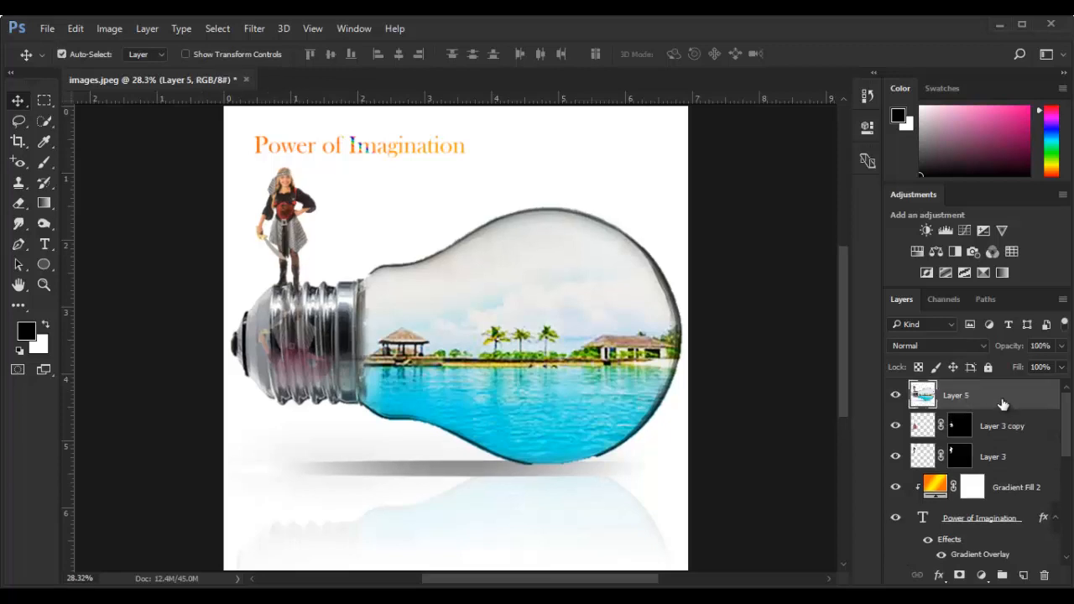
Step: Apply the Camera Raw Filter to Layer 5 with Temperature +11, Tint +18 and Exposure -0.50
left_click(112, 29)
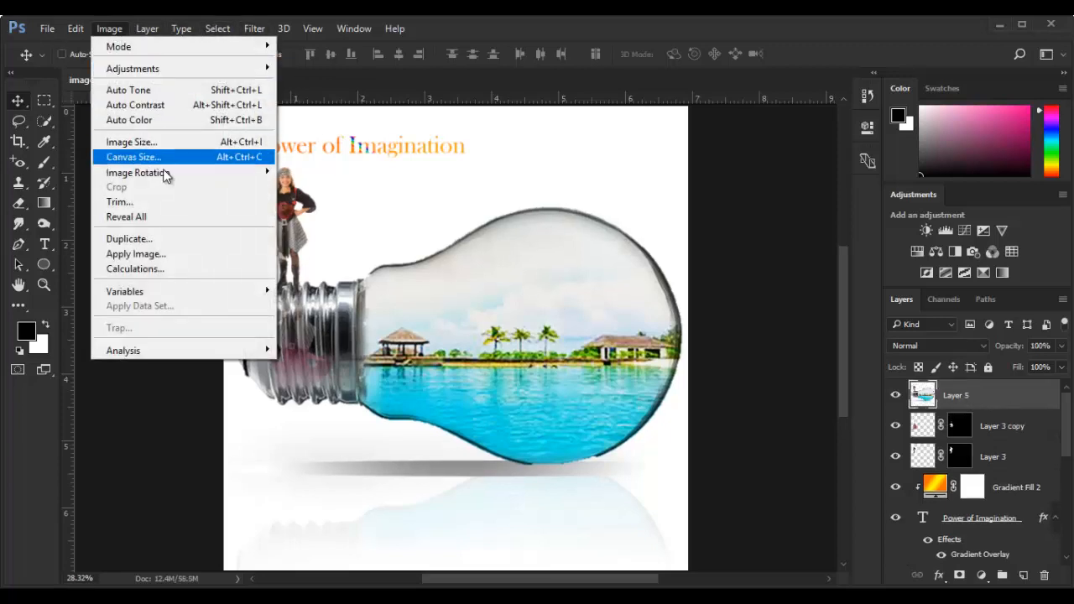
mouse_move(266, 29)
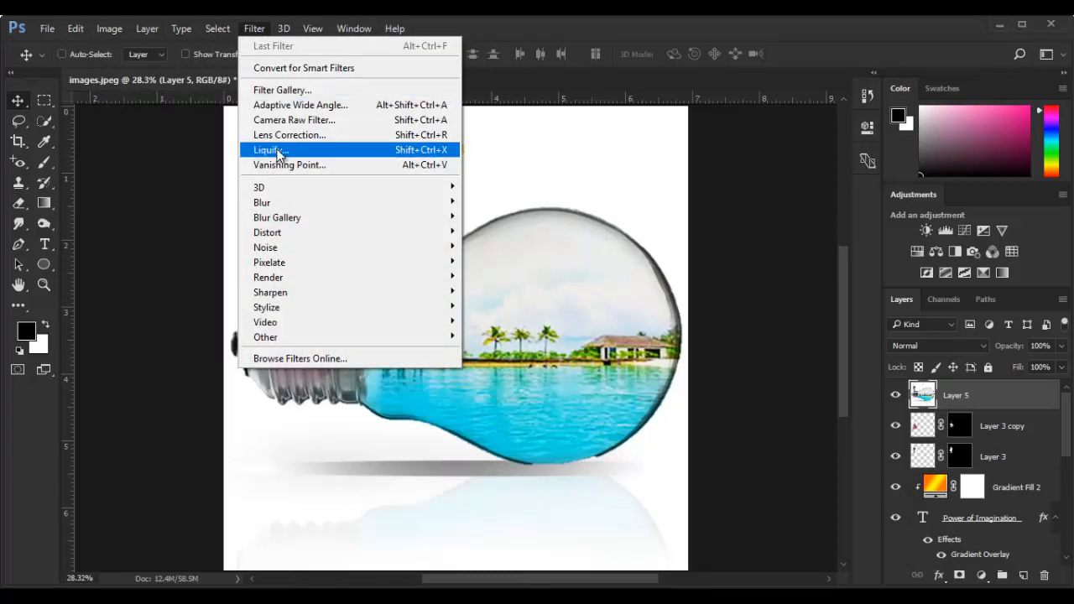
left_click(323, 120)
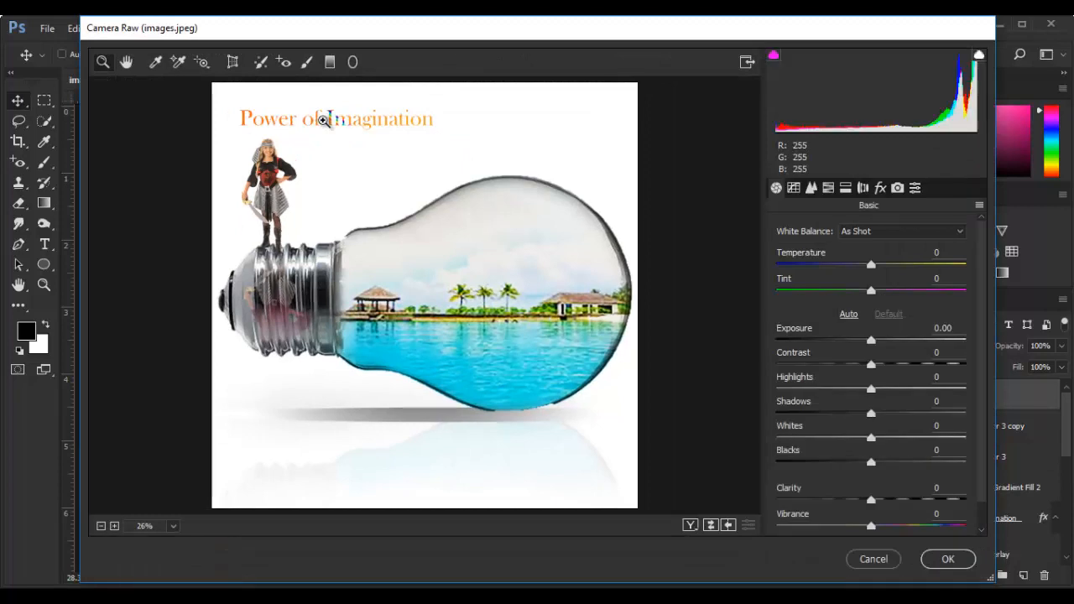
left_click_drag(871, 264, 881, 264)
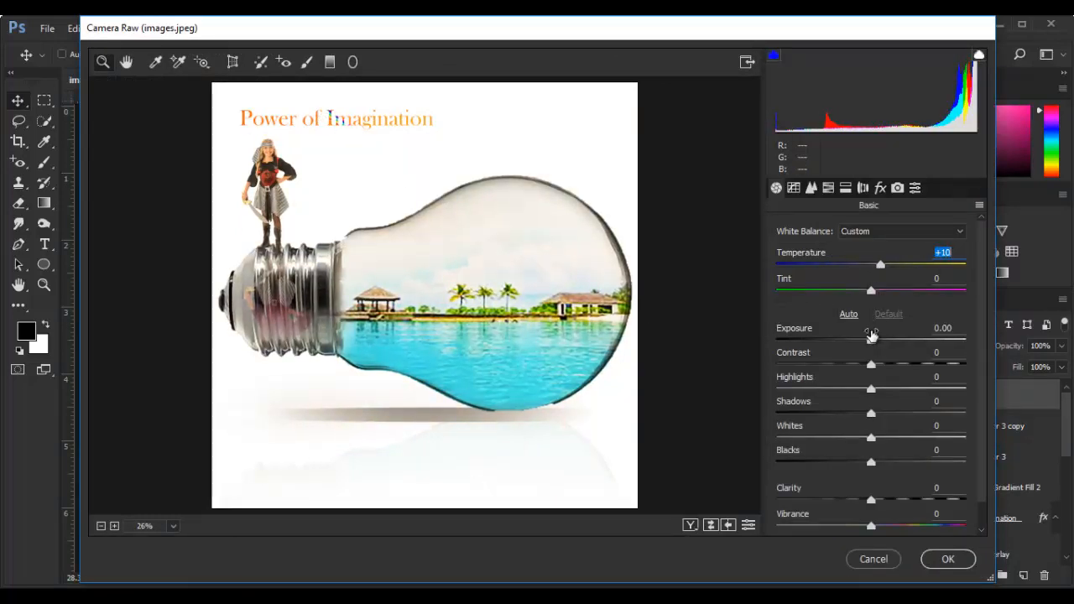
left_click_drag(871, 335, 864, 351)
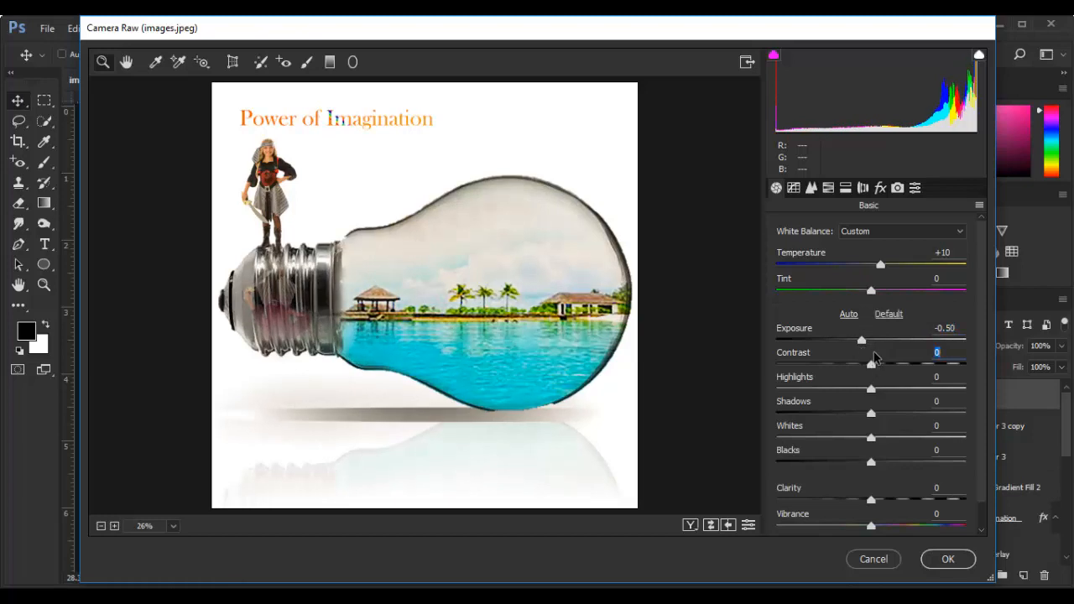
mouse_move(881, 265)
left_mouse_down()
mouse_move(847, 268)
mouse_move(856, 292)
mouse_move(839, 292)
mouse_move(916, 298)
mouse_move(890, 294)
mouse_move(866, 268)
mouse_move(881, 269)
left_mouse_up()
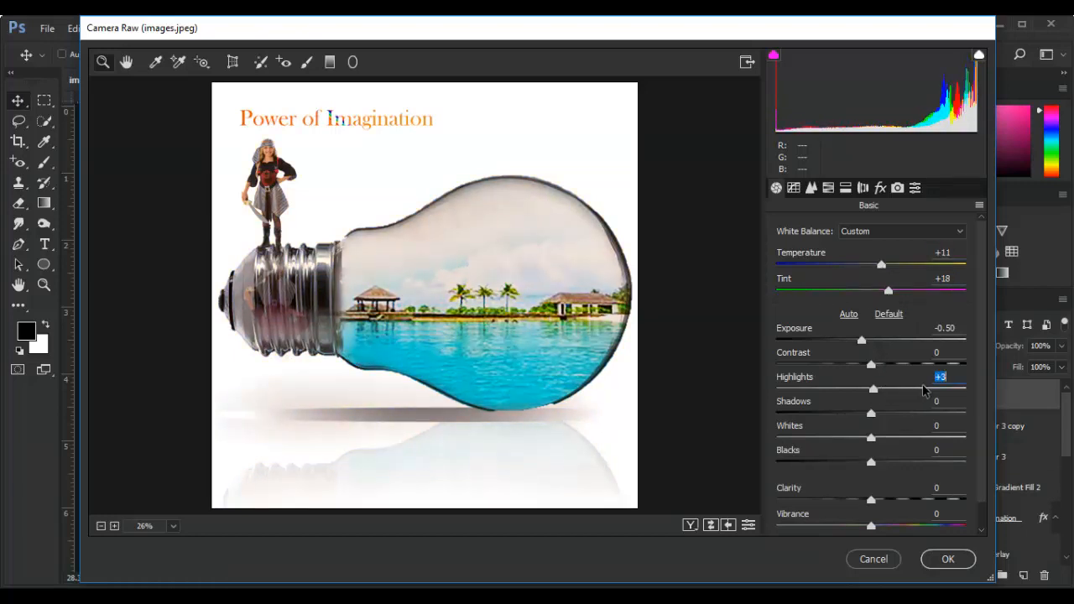
Step: Raise Highlights to +60 and Contrast to +10 and apply the Camera Raw adjustments
left_click_drag(923, 390, 917, 398)
left_click_drag(871, 366, 882, 369)
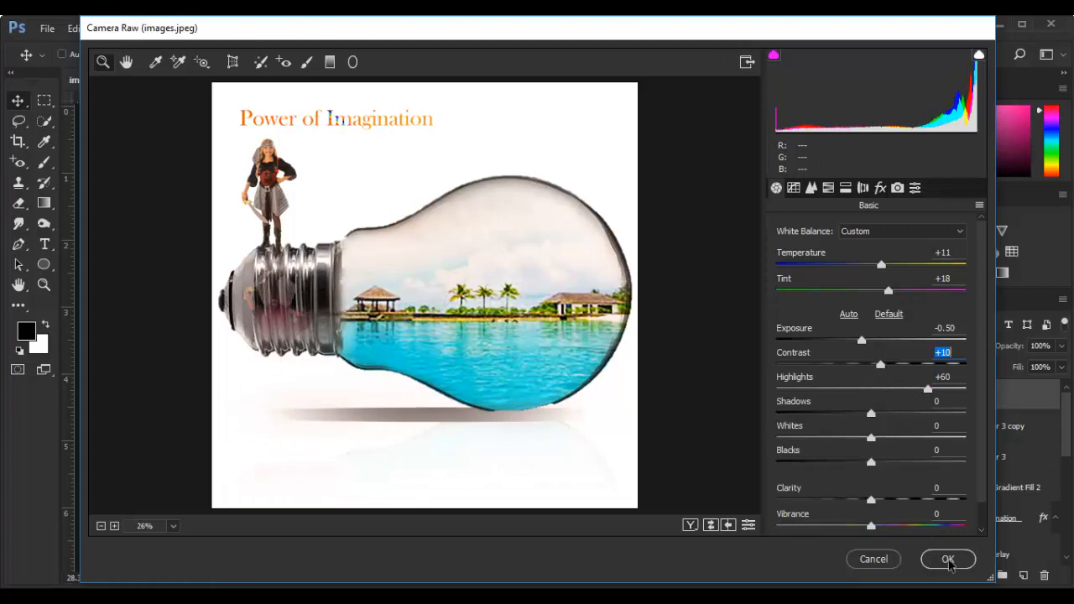
left_click(947, 560)
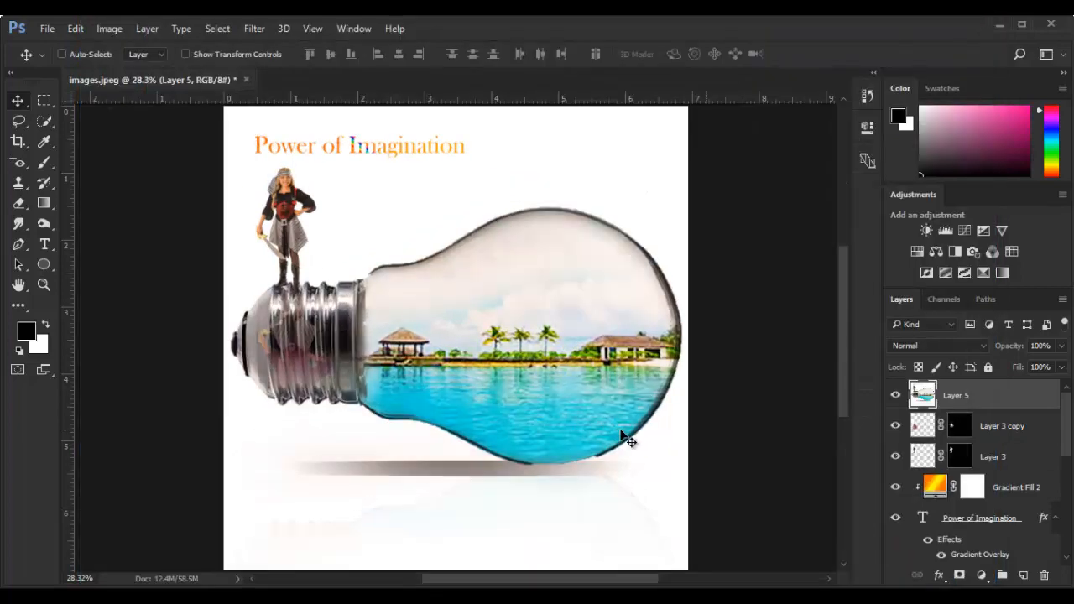
Step: Review the graded composite in full-screen mode without the interface and return to the standard view
key("Tab")
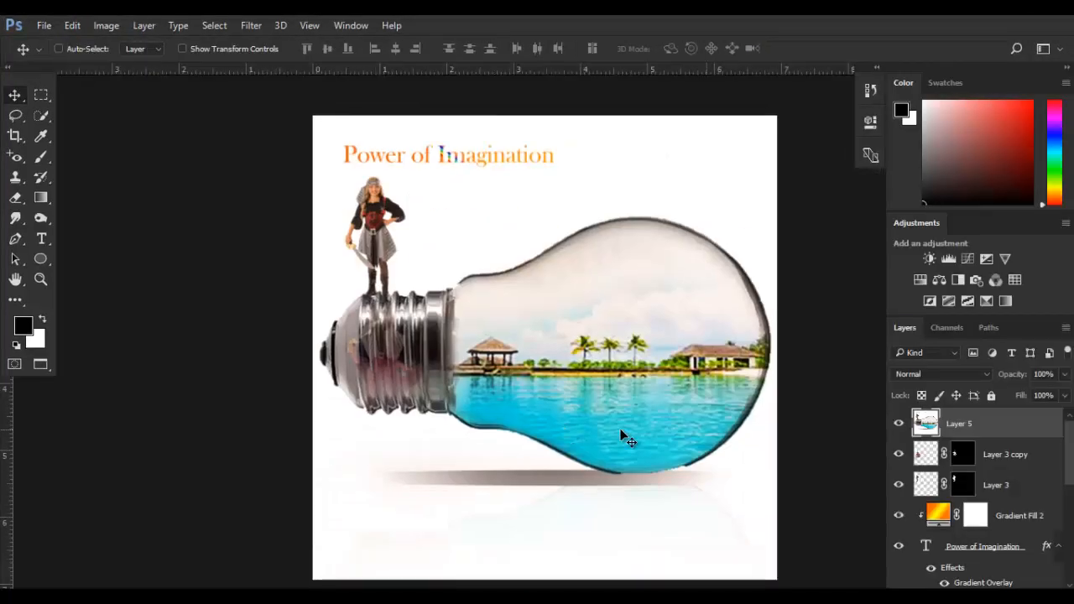
key("f")
key("ctrl+plus")
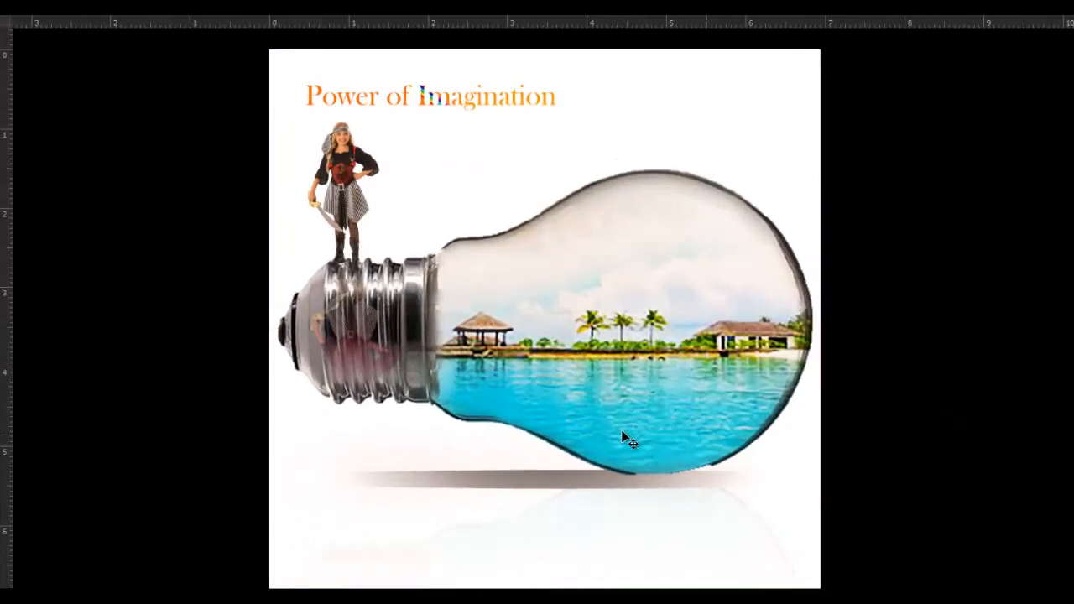
key("f")
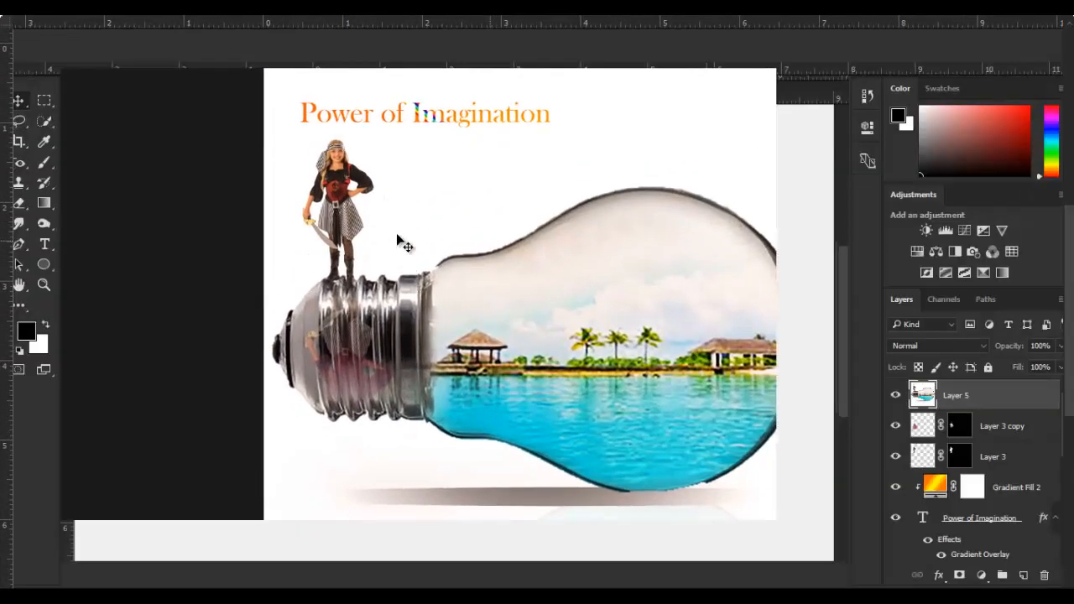
Step: Extend the canvas on both sides of the image with the Crop tool to about 11.49 in wide
key("ctrl+minus")
key("c")
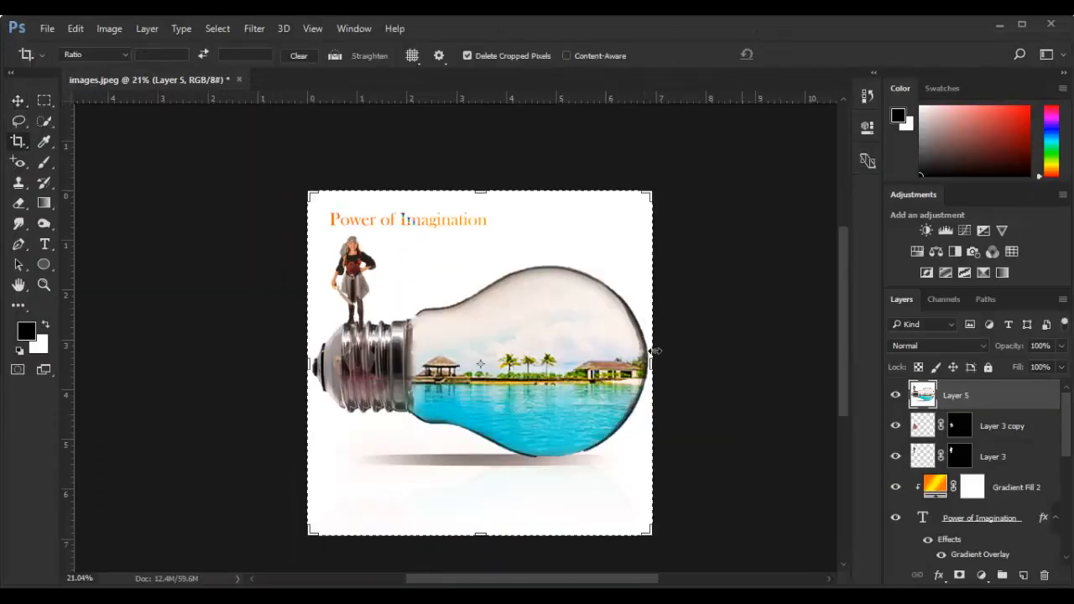
left_click_drag(653, 362, 688, 377)
left_click_drag(245, 375, 122, 361)
left_click_drag(834, 360, 757, 359)
left_click_drag(168, 357, 193, 357)
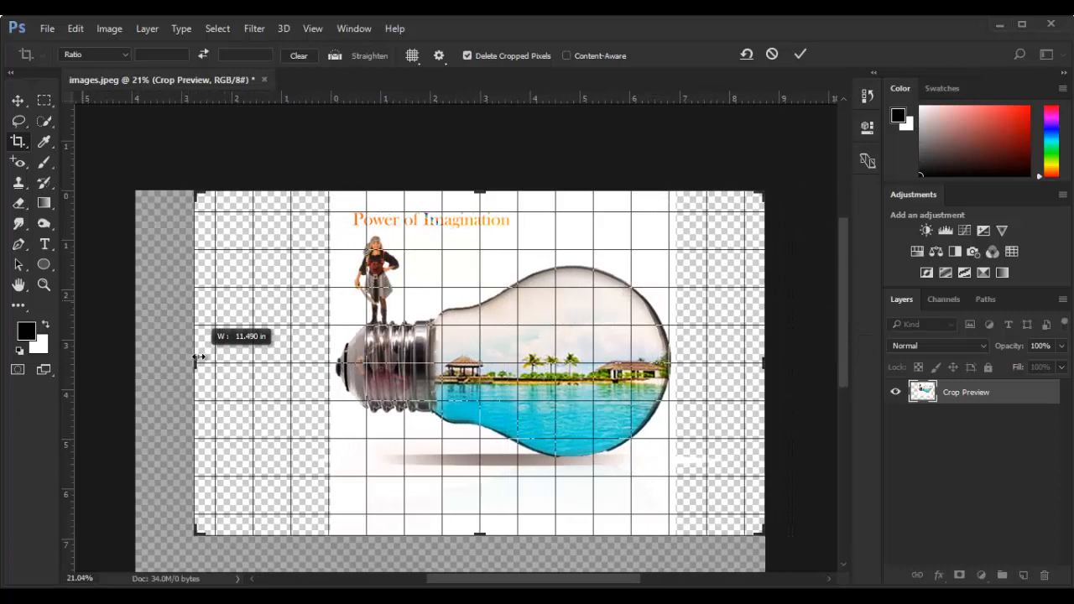
key("Return")
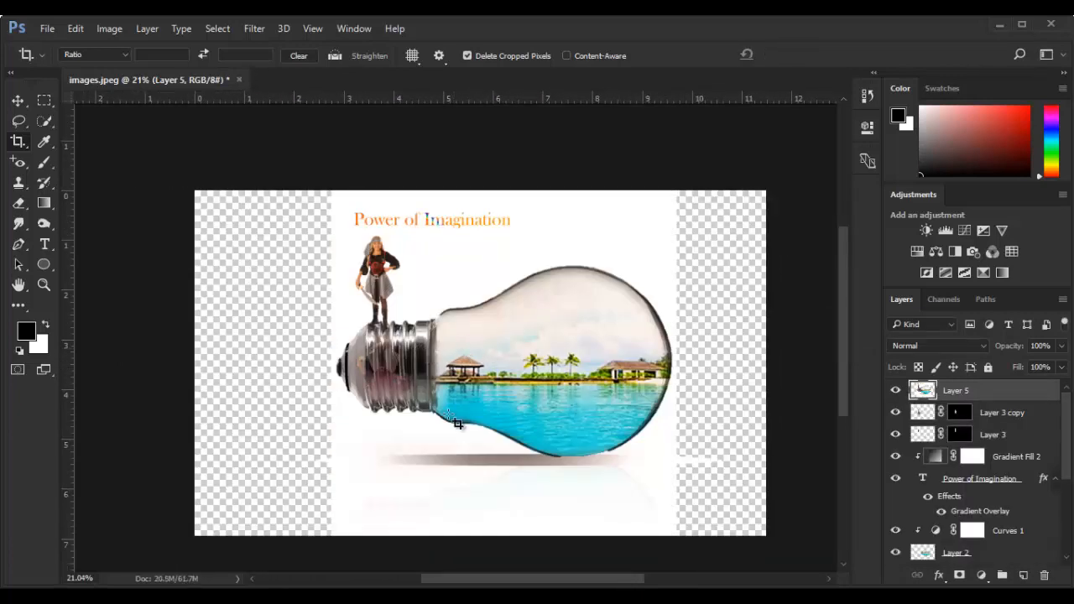
Step: Stretch the white background on Layer 1 to 343.88% width with Free Transform so it covers the widened canvas
left_click(1004, 467)
scroll(1003, 466, "down", 4)
left_click(967, 558)
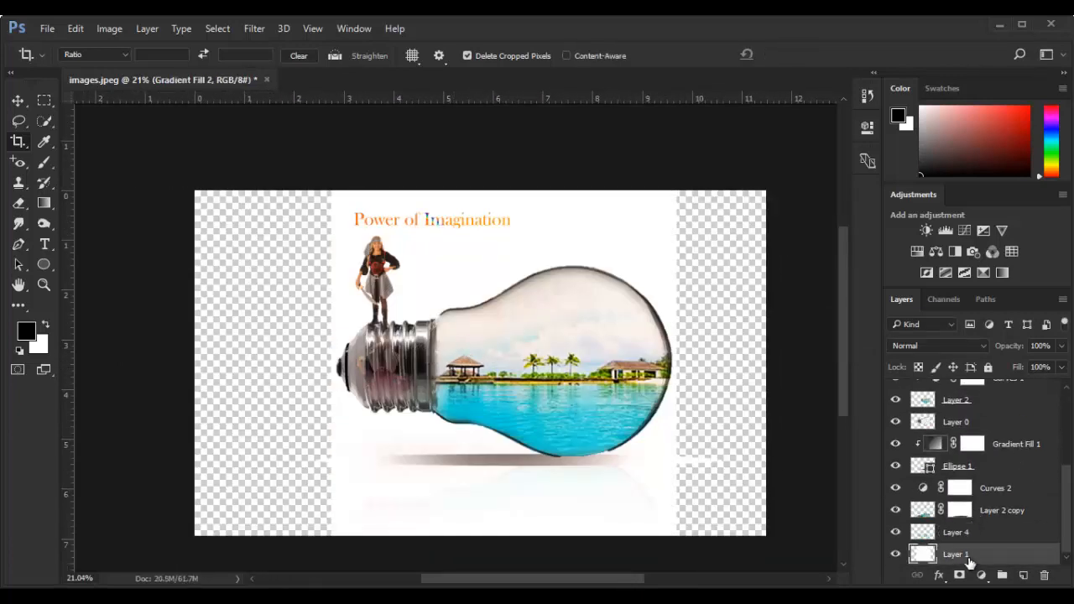
key("ctrl+t")
left_click_drag(680, 363, 872, 365)
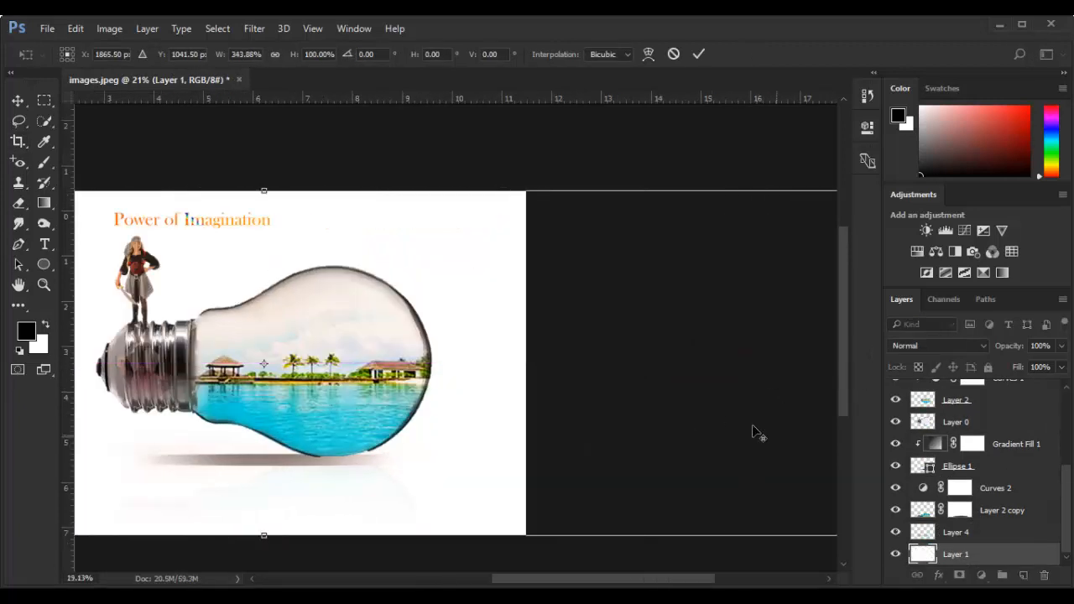
scroll(689, 428, "down", 2)
key("Return")
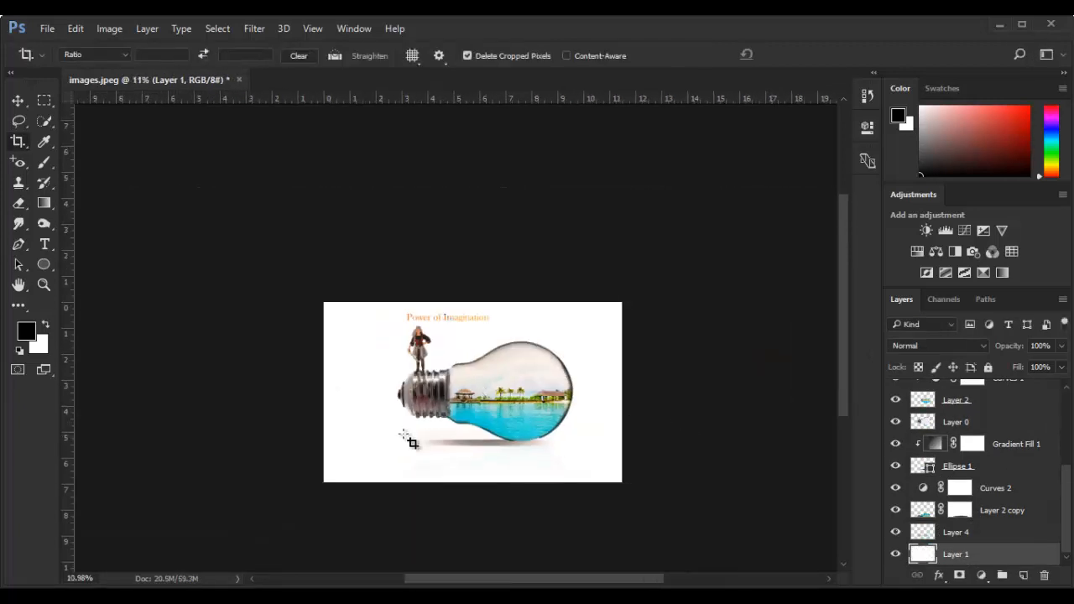
key("ctrl+0")
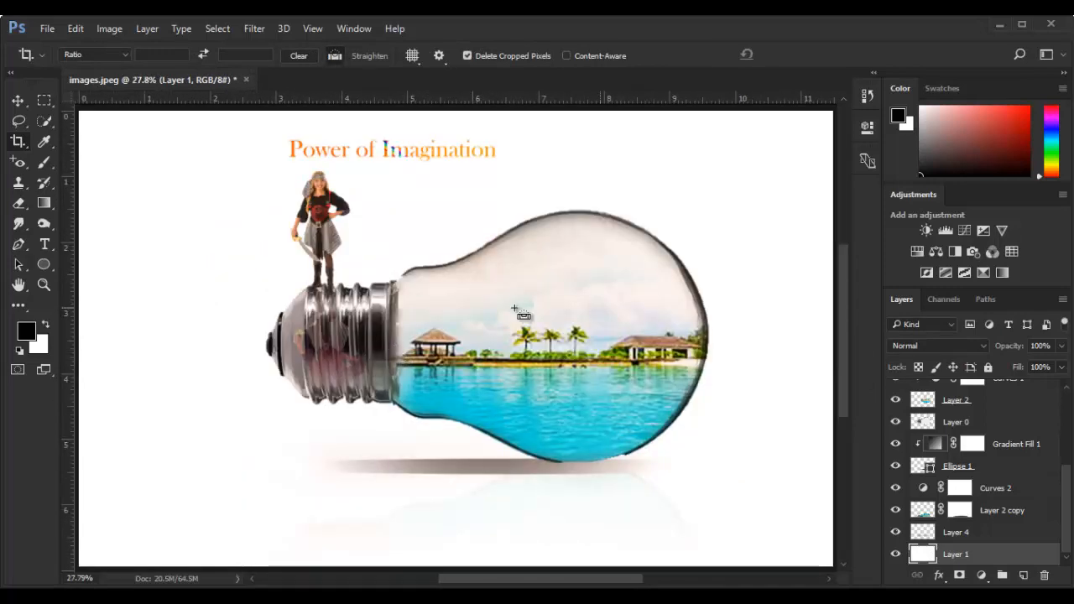
Step: Resize the image to 1920 × 1080 pixels
key("ctrl+alt+i")
type("19210")
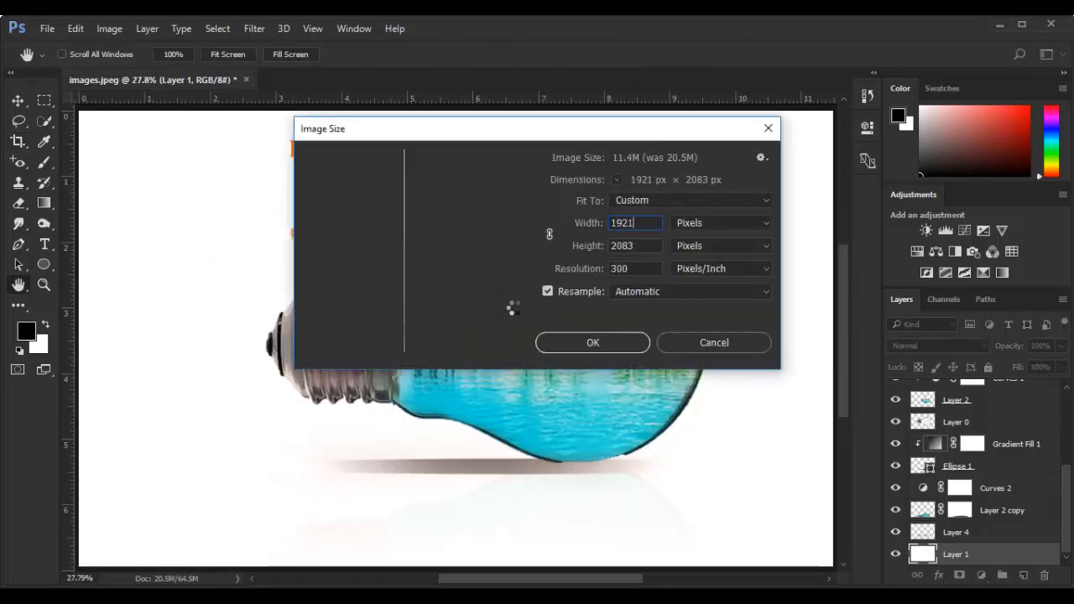
key("BackSpace")
key("BackSpace")
type("0")
key("Tab")
type("1080")
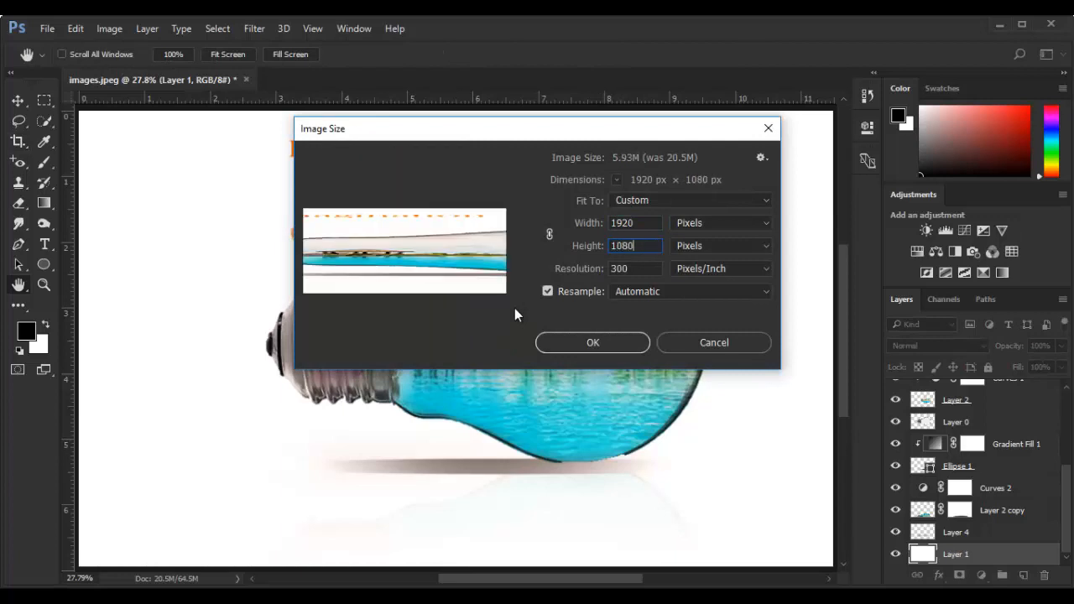
key("Return")
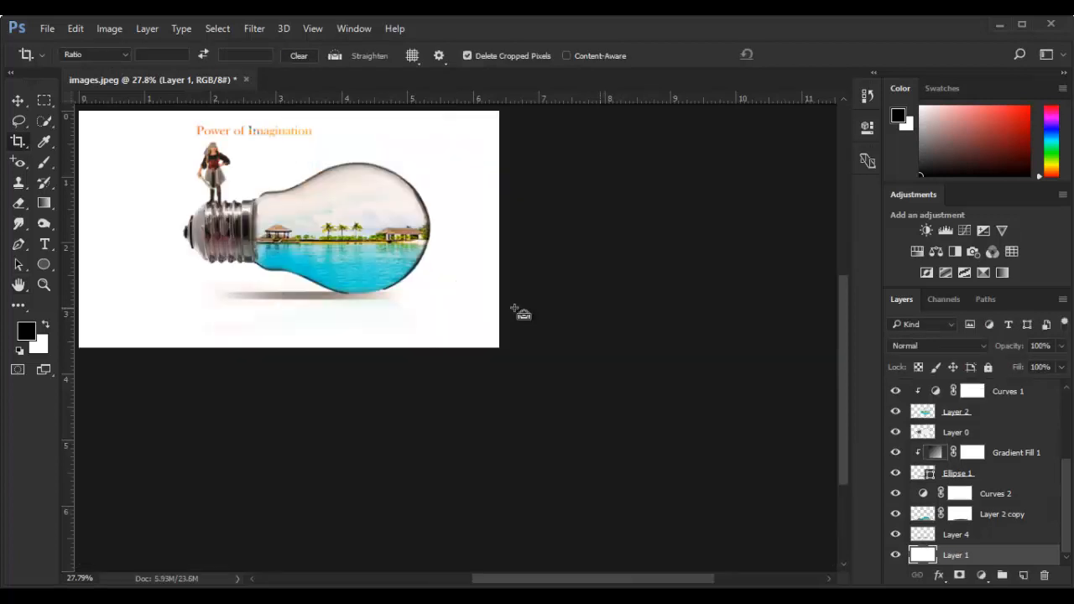
key("ctrl+0")
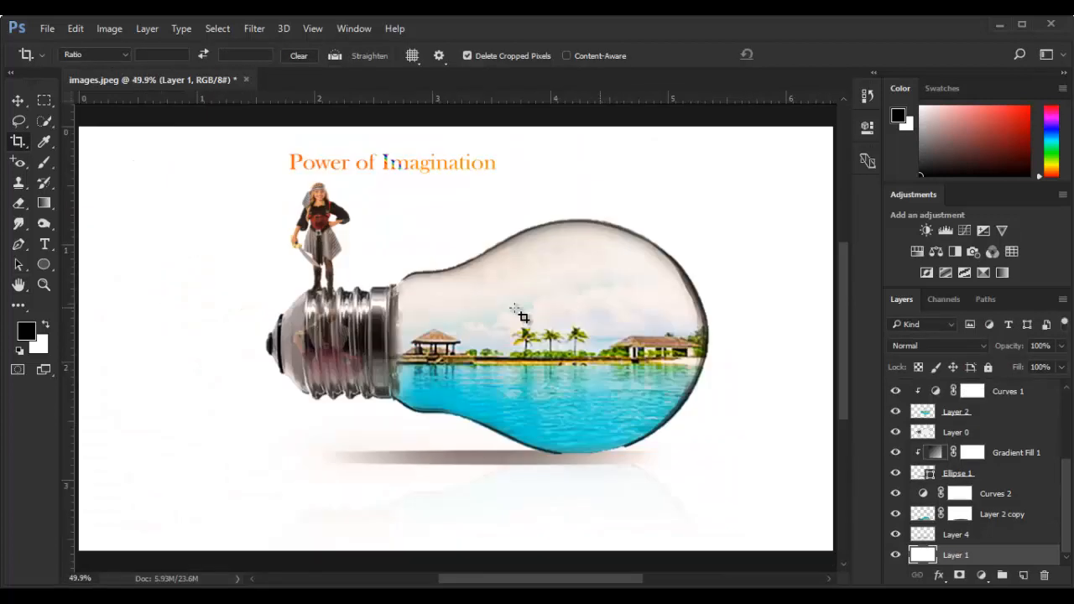
left_click(19, 102)
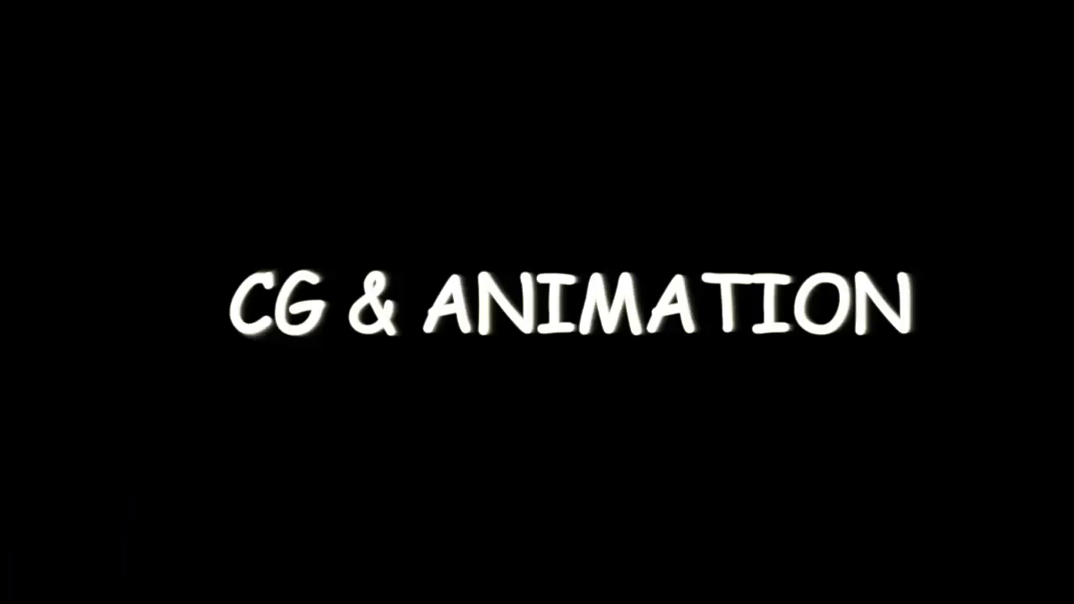